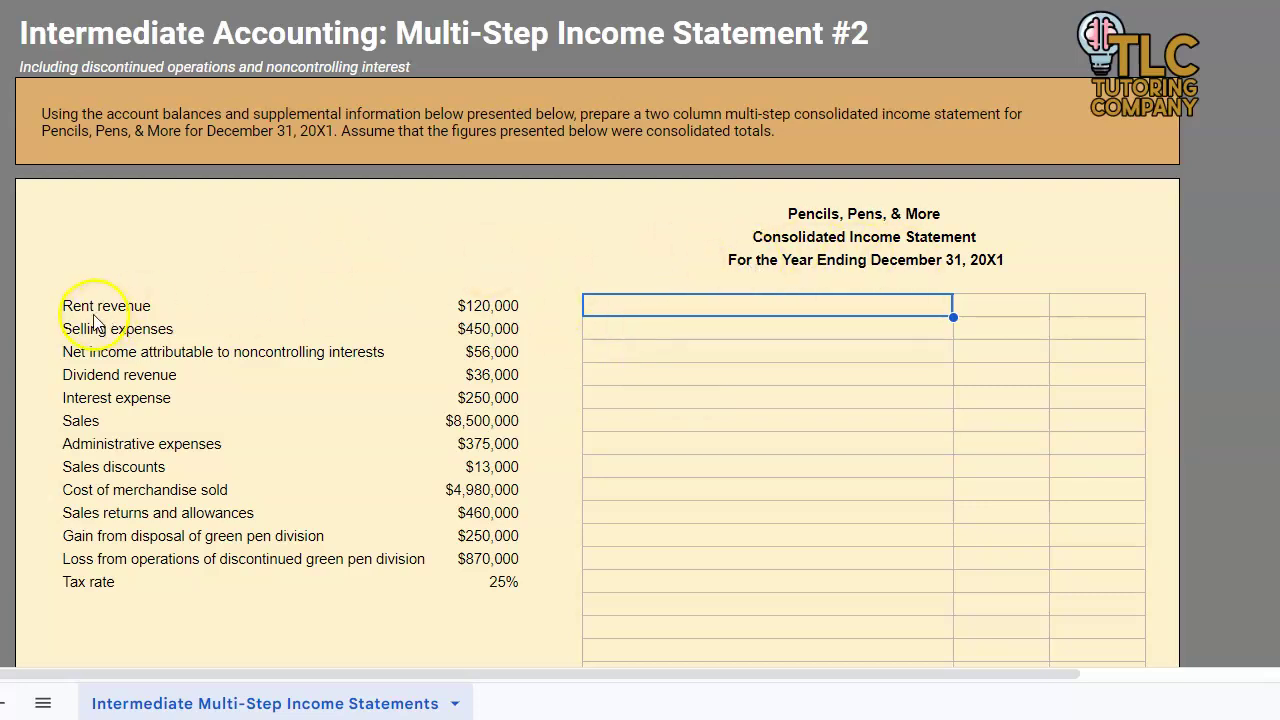
# Step: Color the Sales account and its amount red in the account balances list
pyautogui.click(78, 422)
pyautogui.moveTo(78, 422); pyautogui.dragTo(437, 420)
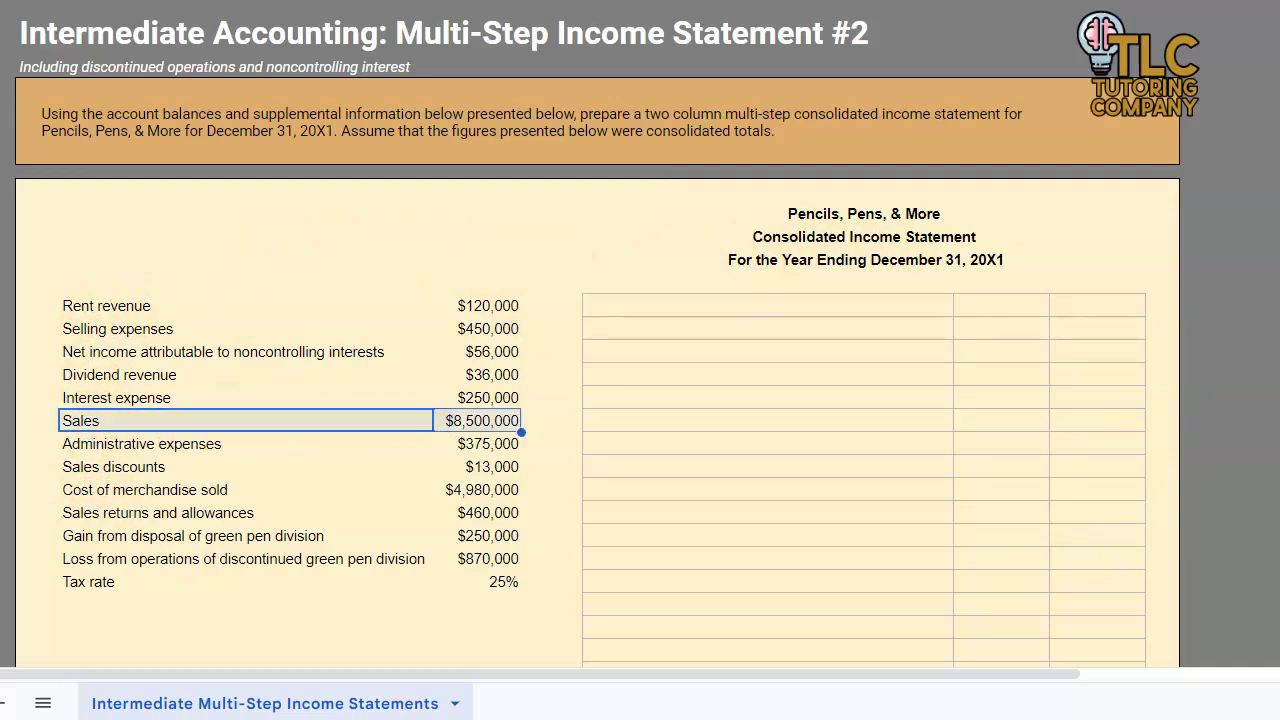
pyautogui.click(864, 83)
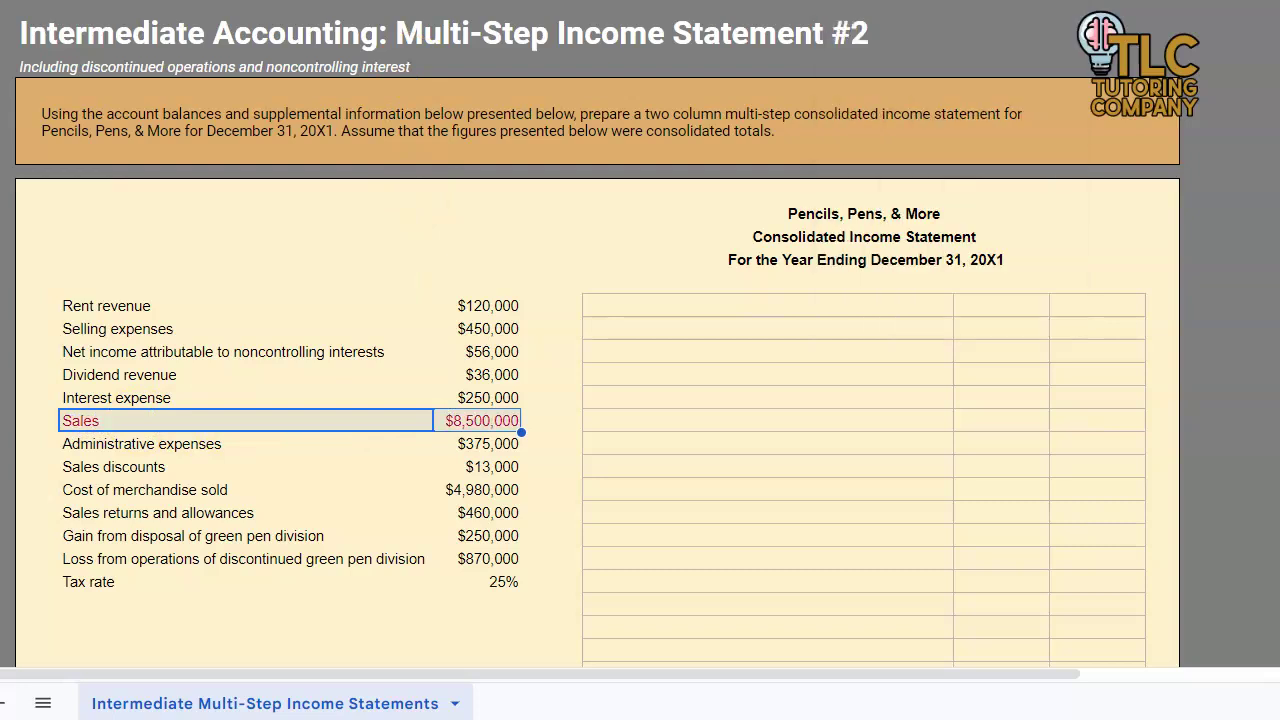
# Step: Enter Sales on the first line of the income statement with 8500000 in the second amount column
pyautogui.click(636, 350)
pyautogui.click(611, 313)
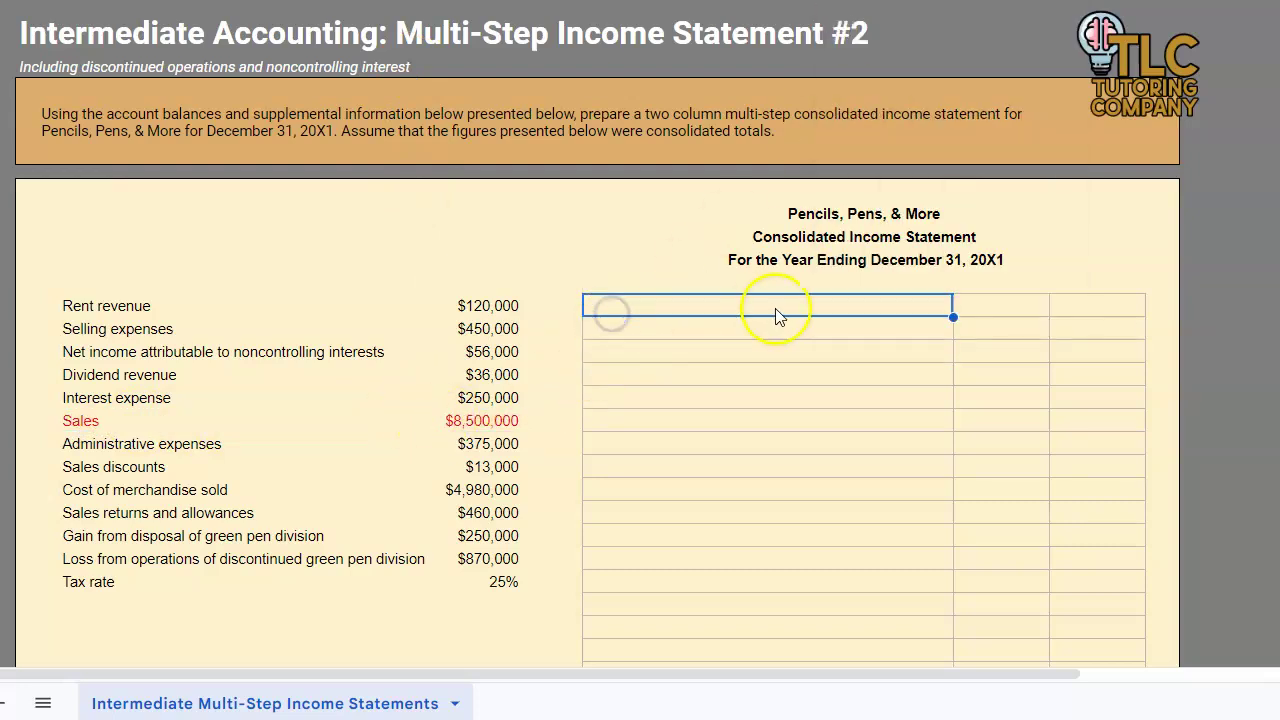
pyautogui.write('Sales')
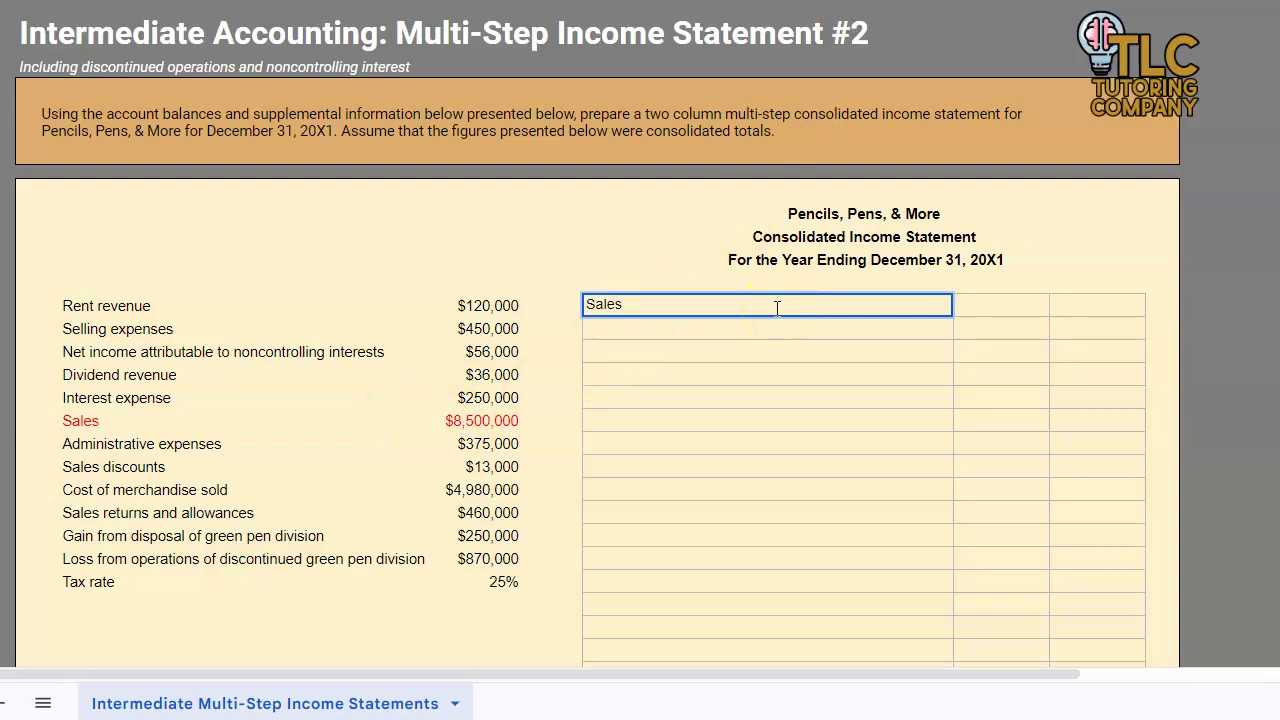
pyautogui.press('Tab')
pyautogui.press('Tab')
pyautogui.write('8500000')
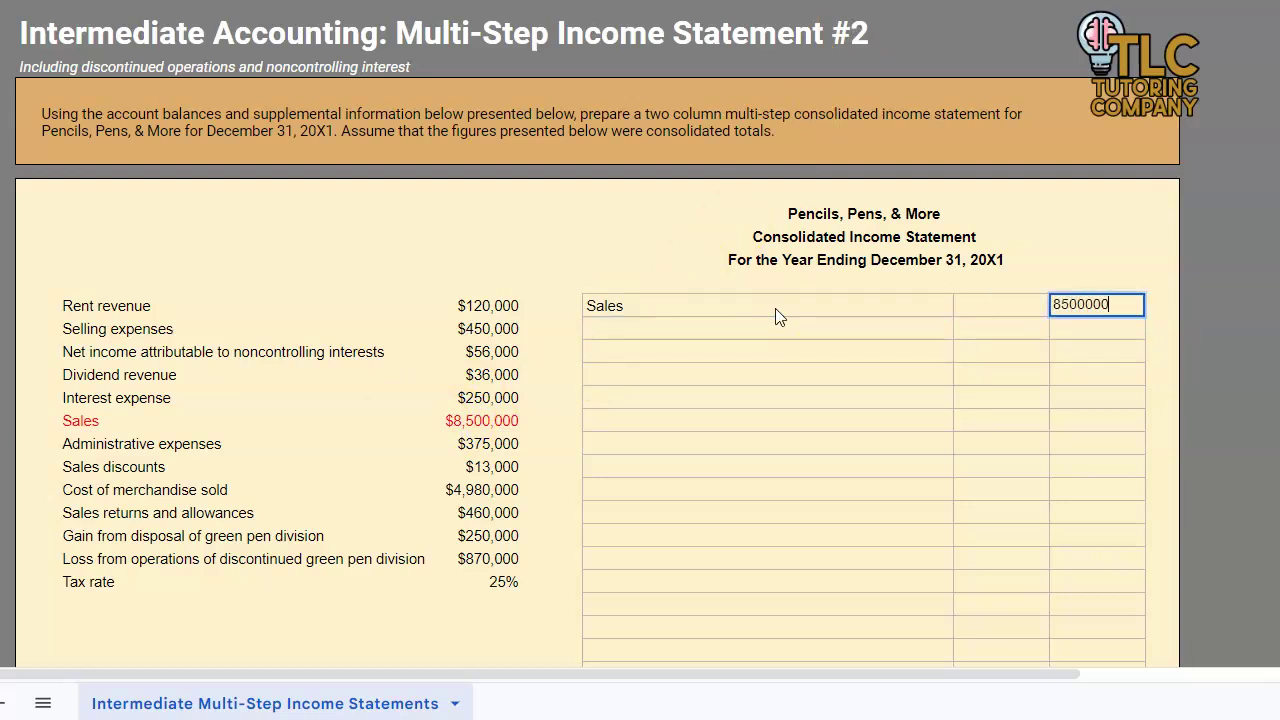
pyautogui.press('Return')
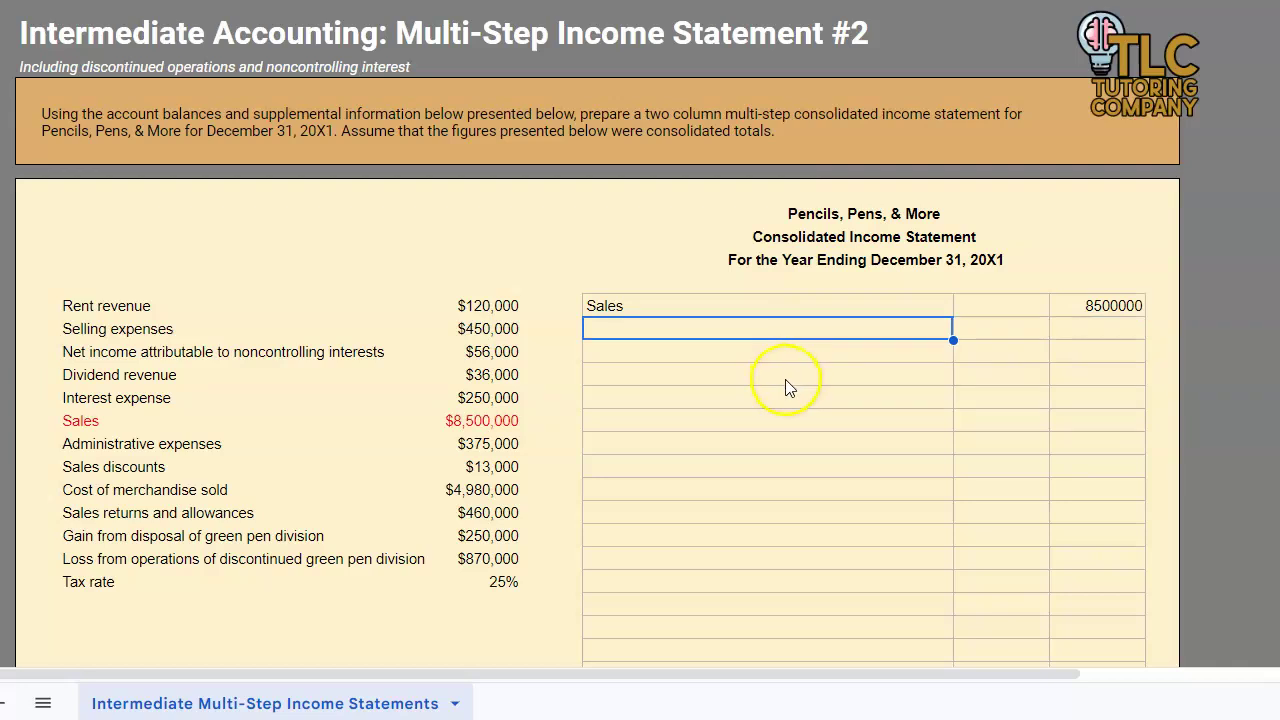
# Step: Add indented labels Sales discounts and Sales returns and allowances on the two lines below Sales
pyautogui.doubleClick(606, 331)
pyautogui.write('Sales discounts')
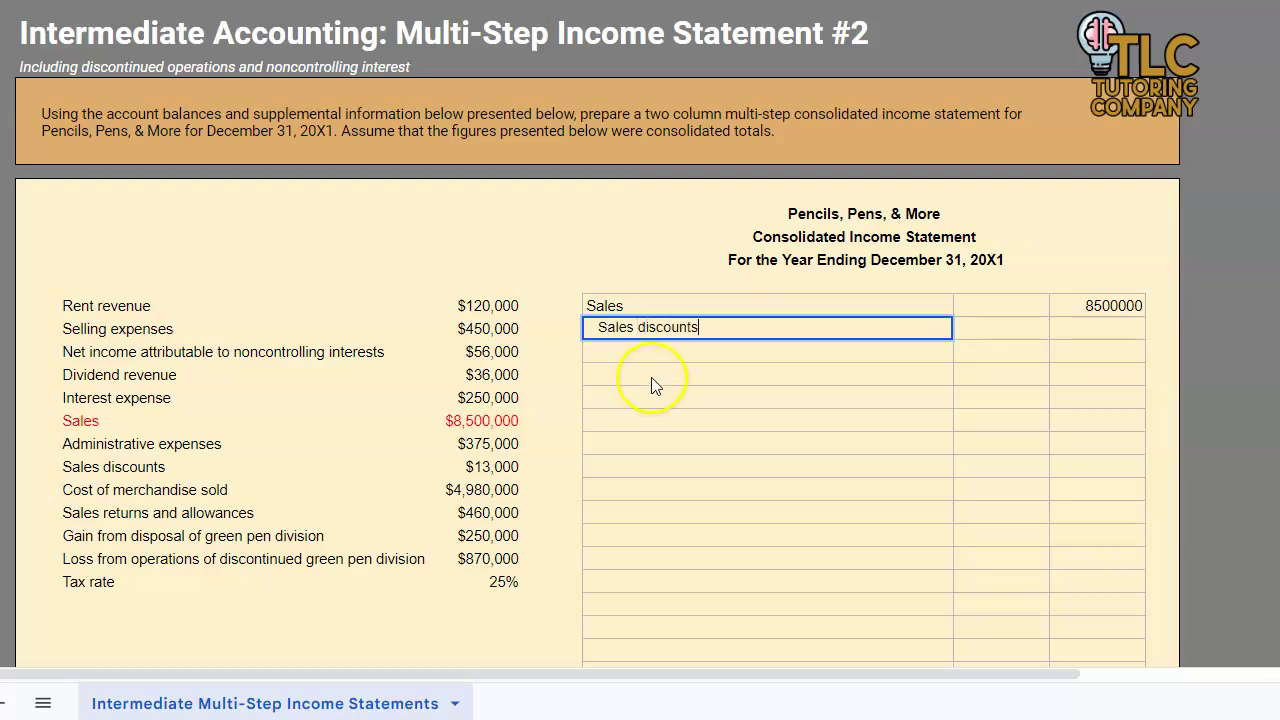
pyautogui.press('Return')
pyautogui.doubleClick(635, 347)
pyautogui.write('sales')
pyautogui.press('BackSpace')
pyautogui.press('BackSpace')
pyautogui.press('BackSpace')
pyautogui.press('BackSpace')
pyautogui.press('BackSpace')
pyautogui.press('BackSpace')
pyautogui.press('BackSpace')
pyautogui.write('Sales returns and allowances')
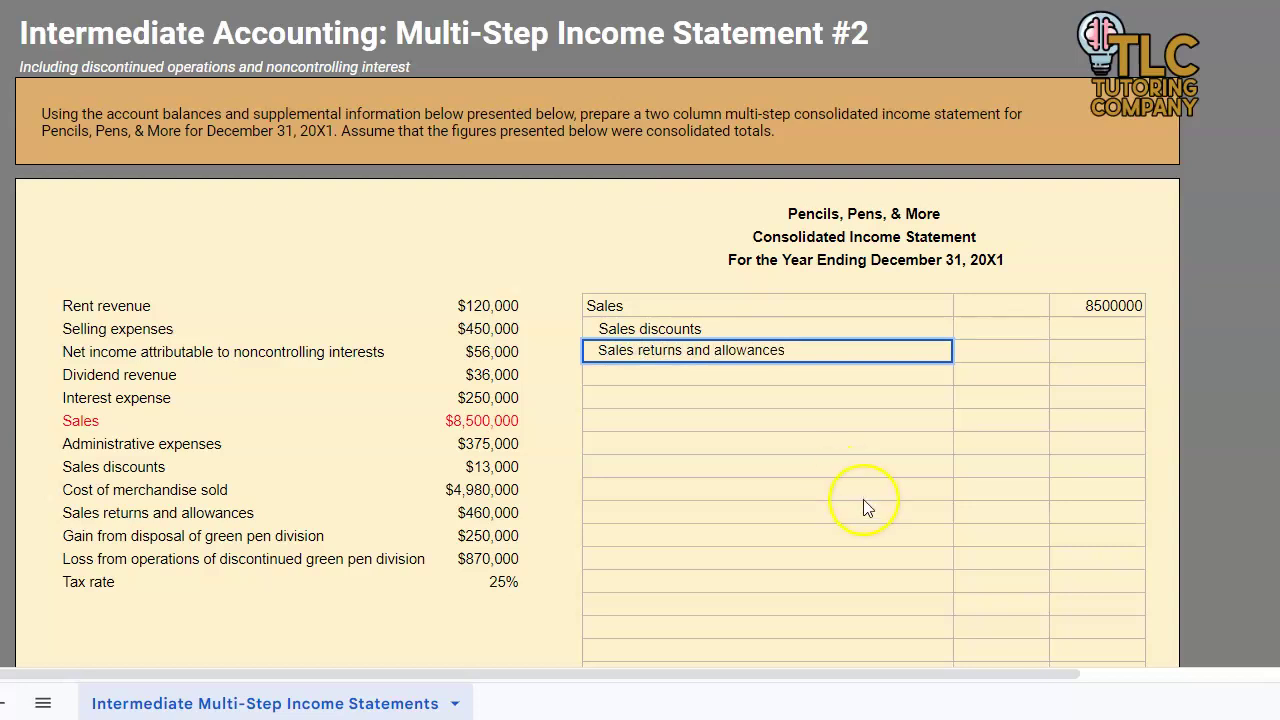
pyautogui.click(818, 466)
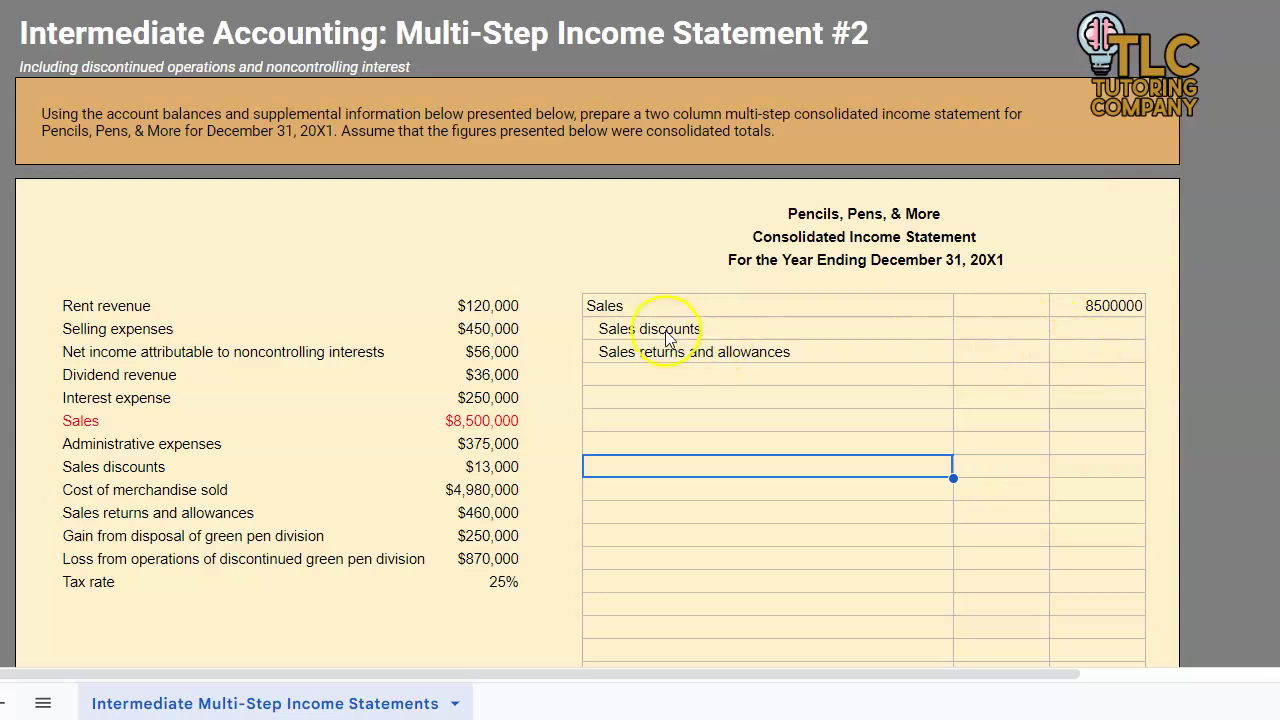
# Step: Color the Sales discounts account and balance red and enter 13000 for it in the statement's first amount column
pyautogui.click(330, 530)
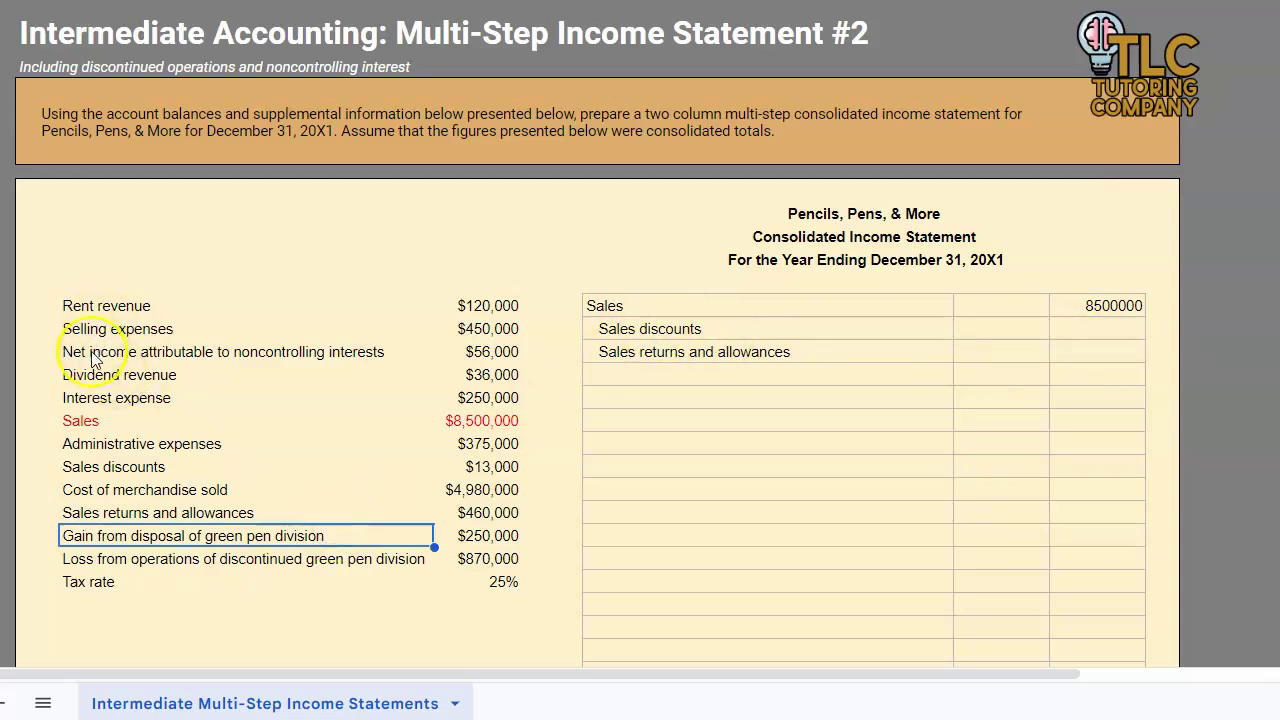
pyautogui.click(264, 470)
pyautogui.moveTo(264, 470); pyautogui.dragTo(472, 467)
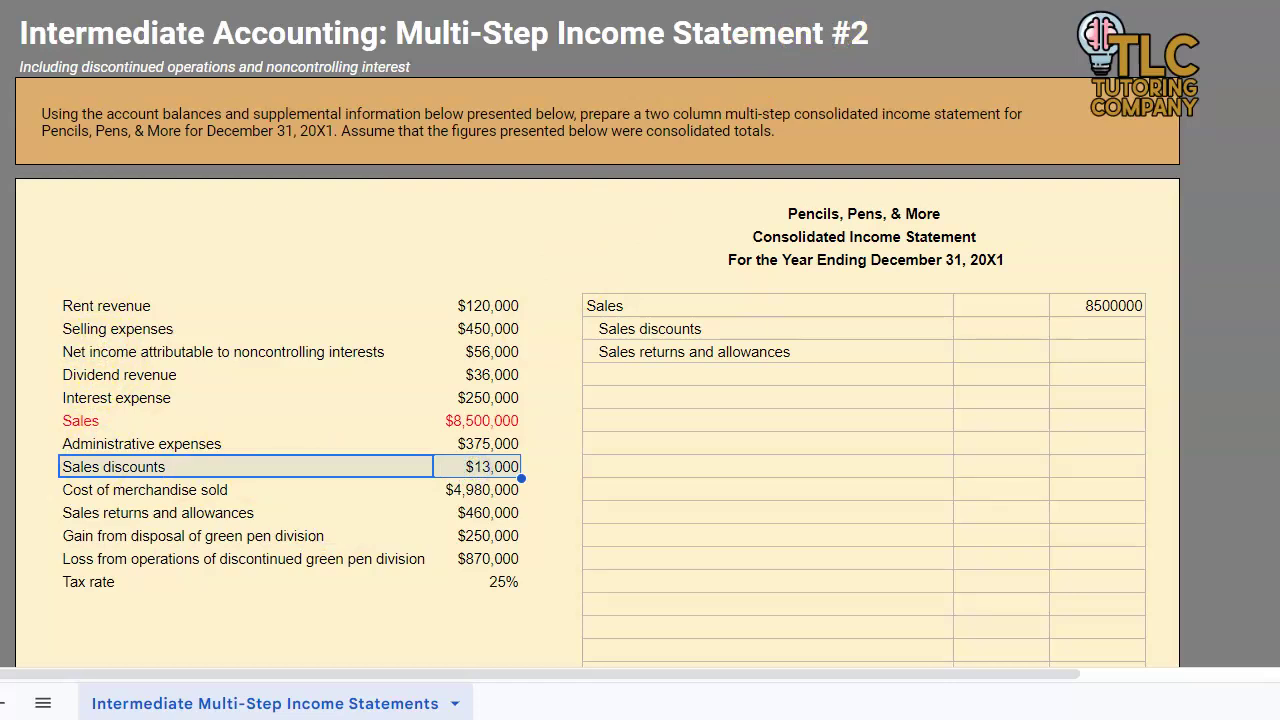
pyautogui.click(864, 2)
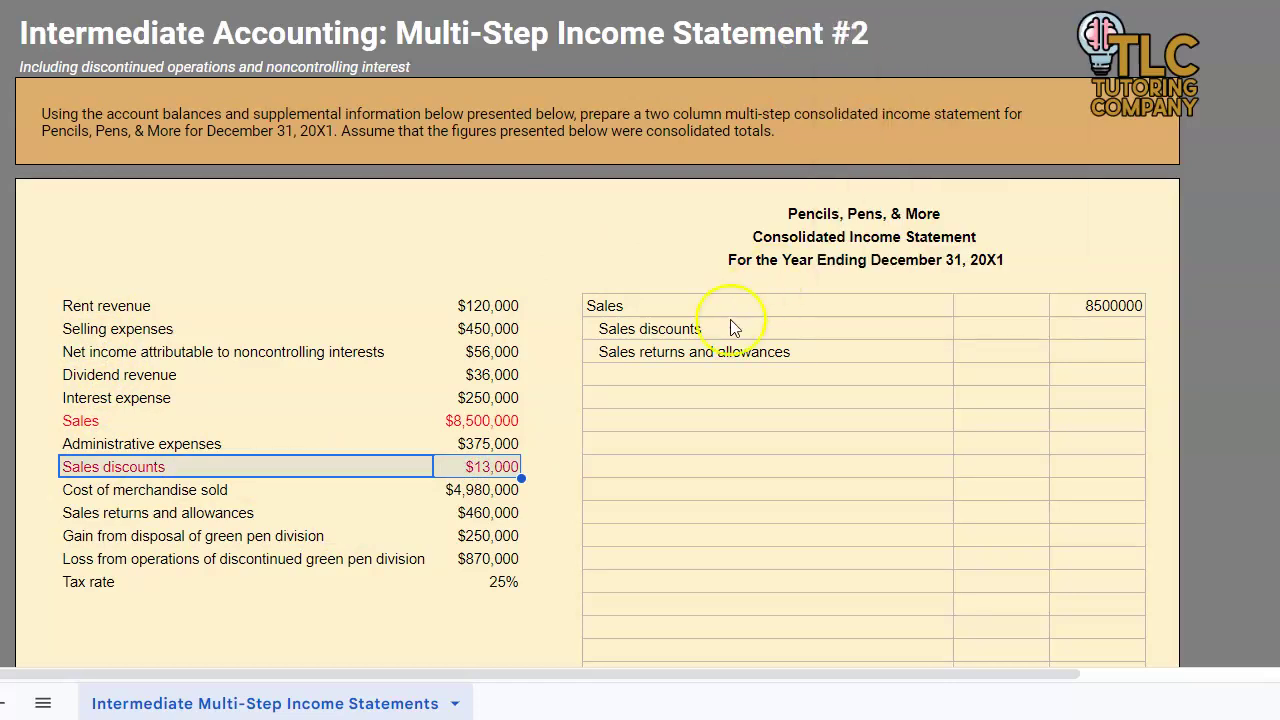
pyautogui.click(985, 330)
pyautogui.write('13000')
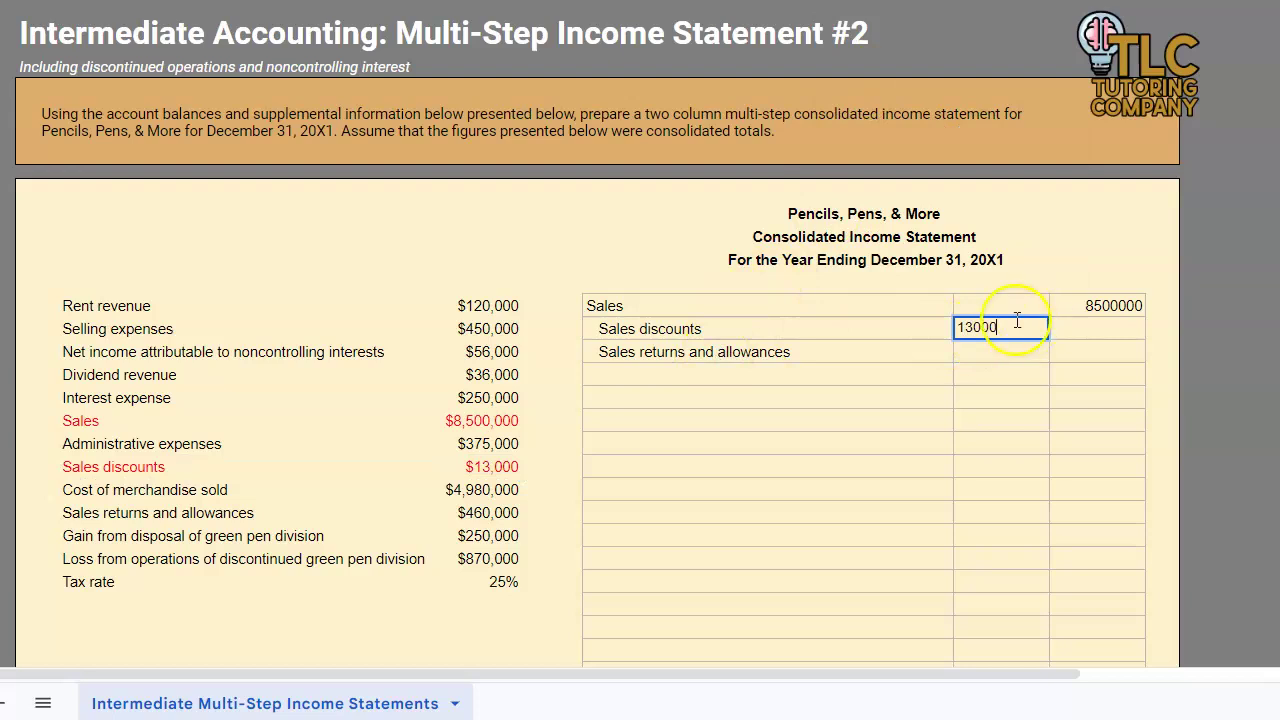
# Step: Color the Sales returns and allowances account and balance red and enter 460000 for it in the statement's first amount column
pyautogui.click(118, 490)
pyautogui.moveTo(117, 520); pyautogui.dragTo(495, 517)
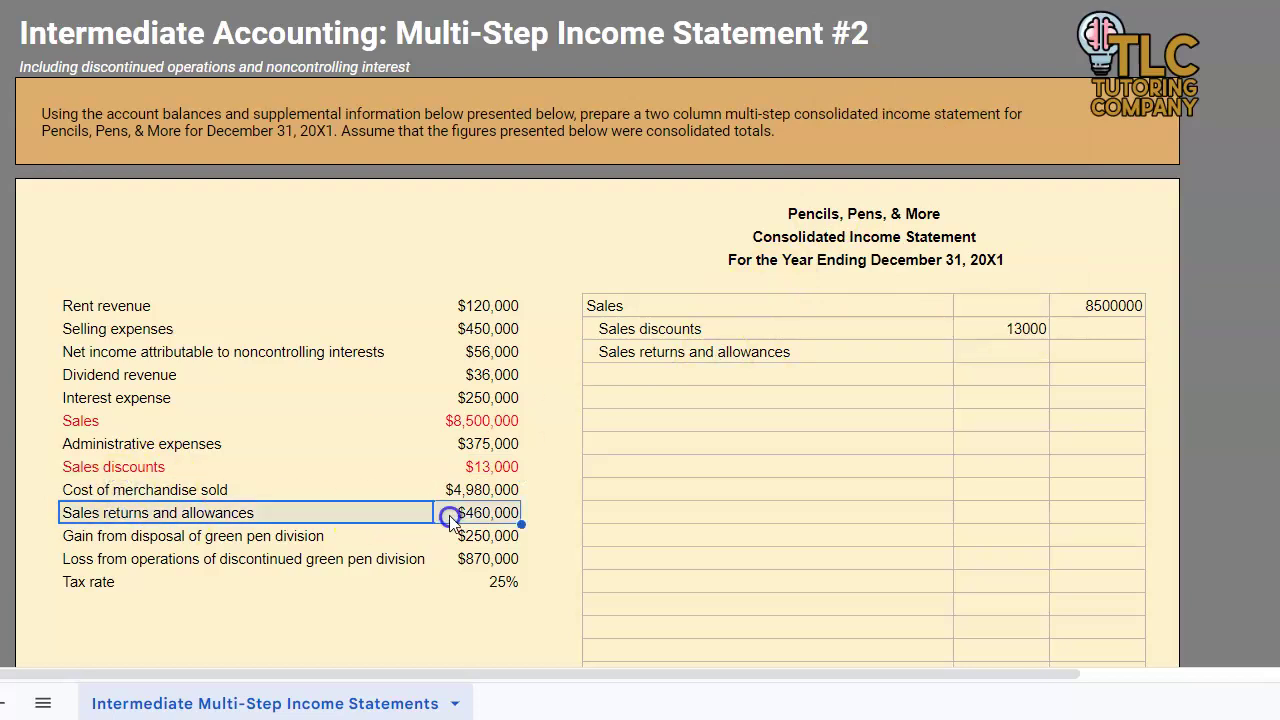
pyautogui.click(840, 1)
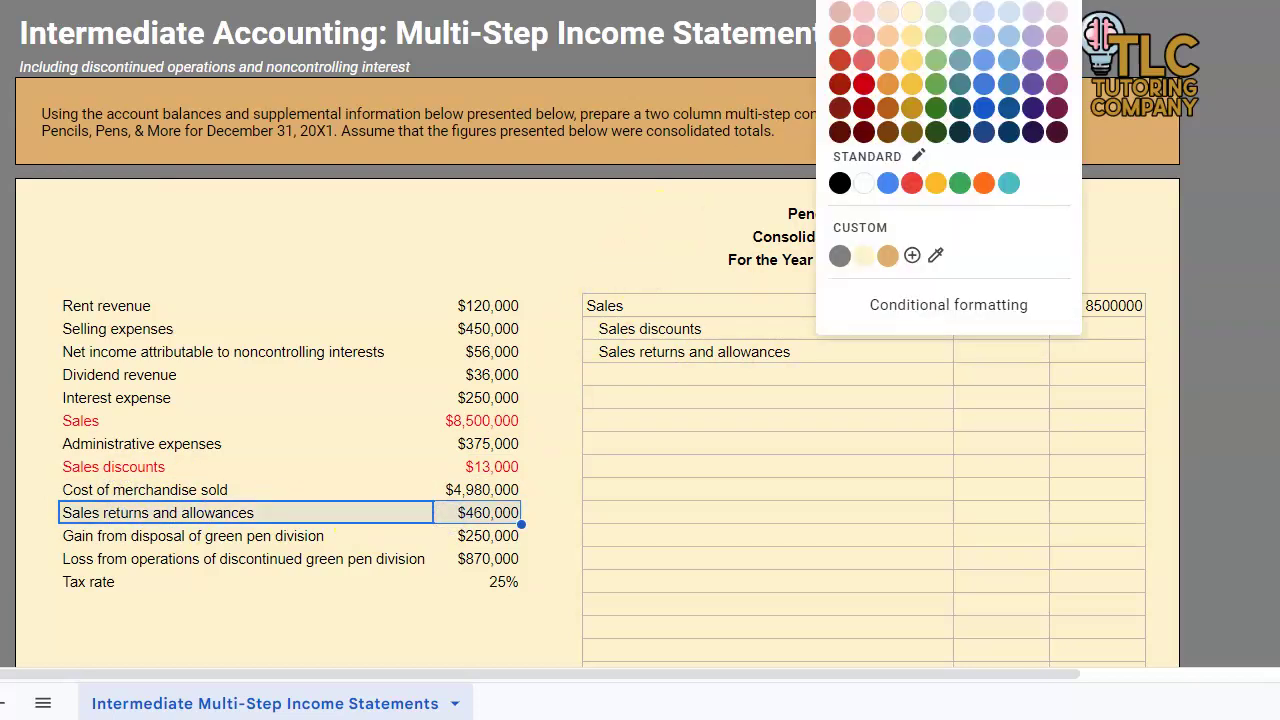
pyautogui.click(864, 84)
pyautogui.click(990, 355)
pyautogui.write('460000')
pyautogui.press('Return')
pyautogui.click(757, 372)
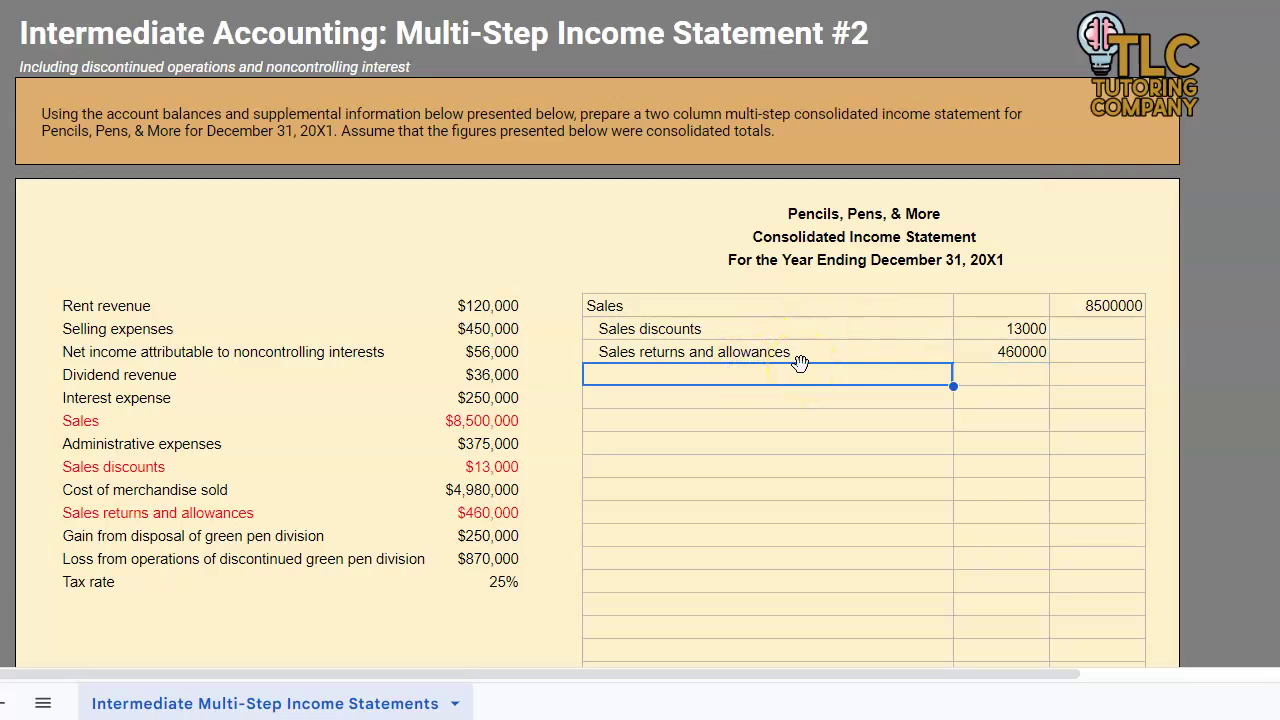
# Step: Add the sales discounts and the sales returns and allowances with a formula in the second amount column of the returns line
pyautogui.click(1112, 354)
pyautogui.write('=')
pyautogui.click(1010, 334)
pyautogui.write('+')
pyautogui.click(1005, 355)
pyautogui.press('Return')
pyautogui.click(1098, 360)
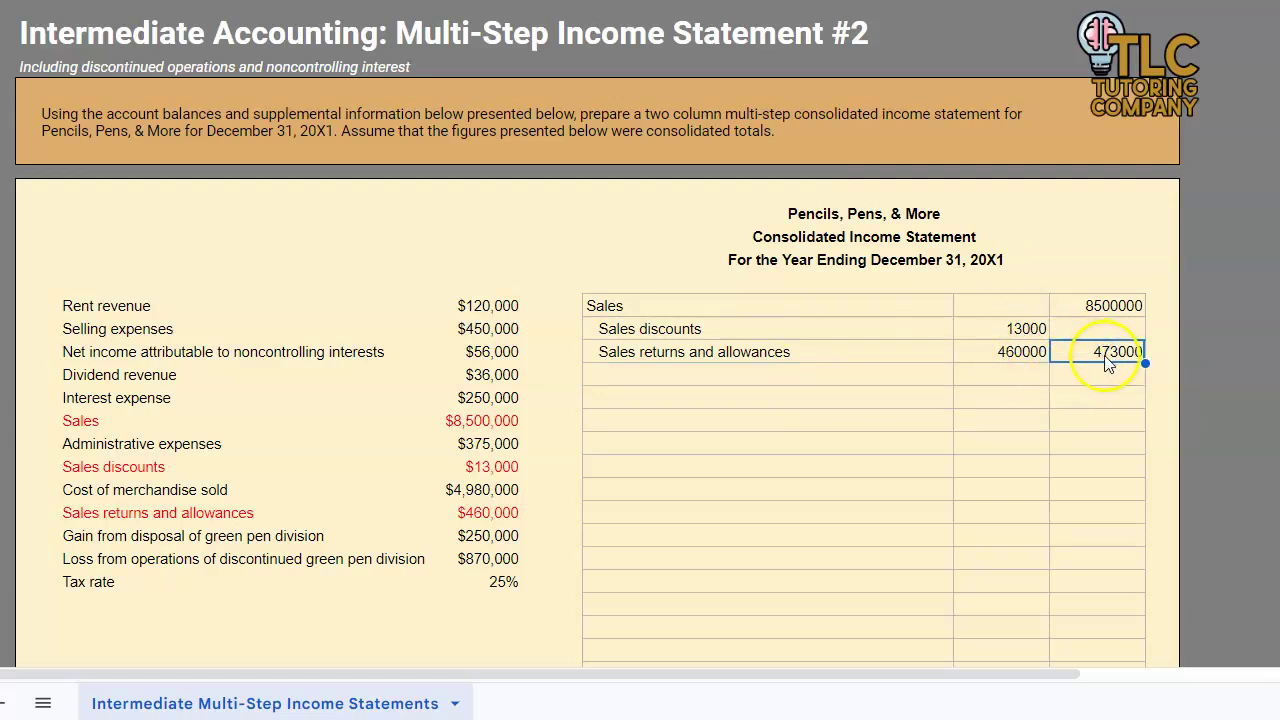
# Step: Add a Net sales line that subtracts the total sales deductions from Sales with the formula =I13-I15
pyautogui.click(910, 373)
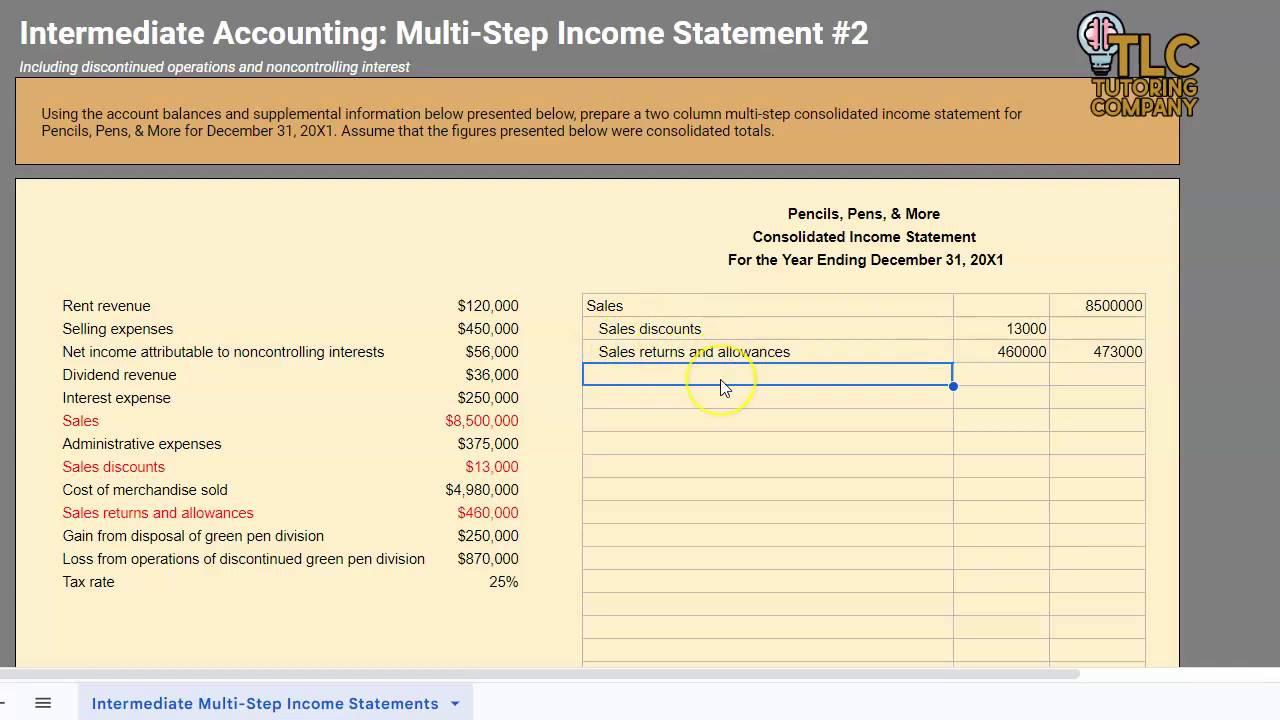
pyautogui.write('Net sales')
pyautogui.press('Tab')
pyautogui.press('Tab')
pyautogui.write('=')
pyautogui.press('Up')
pyautogui.press('Up')
pyautogui.press('Up')
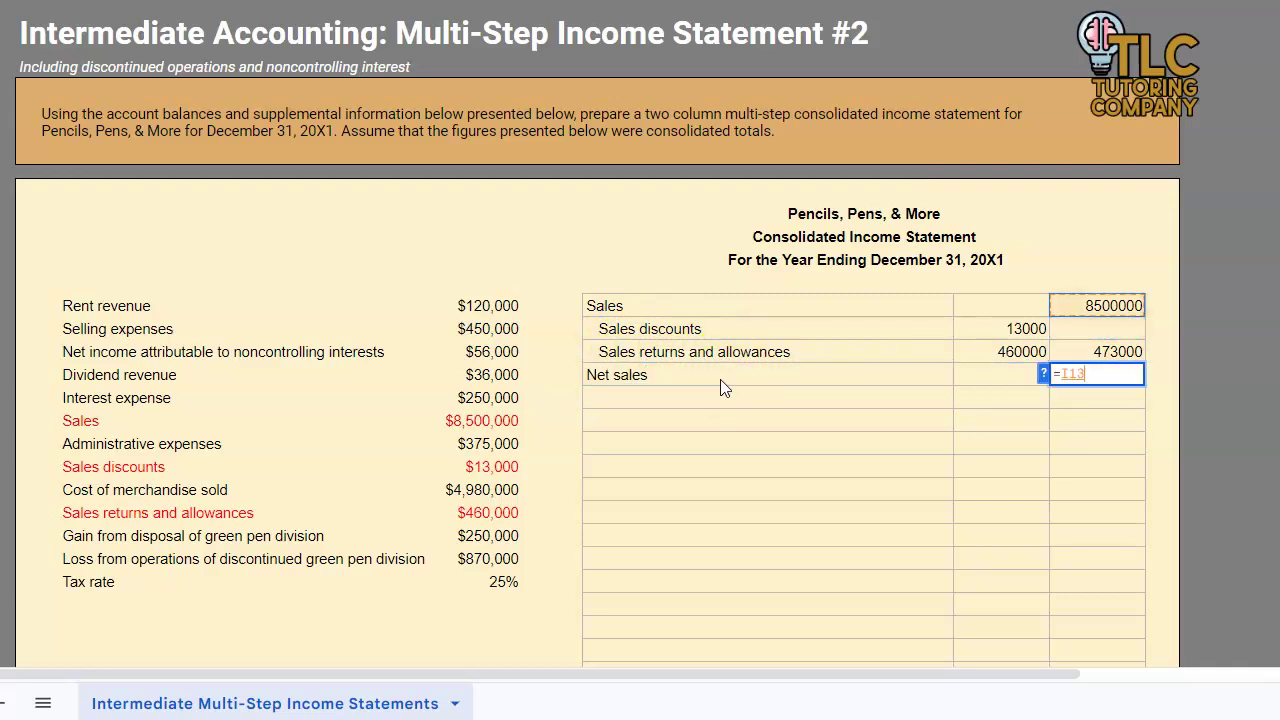
pyautogui.write('-')
pyautogui.press('Up')
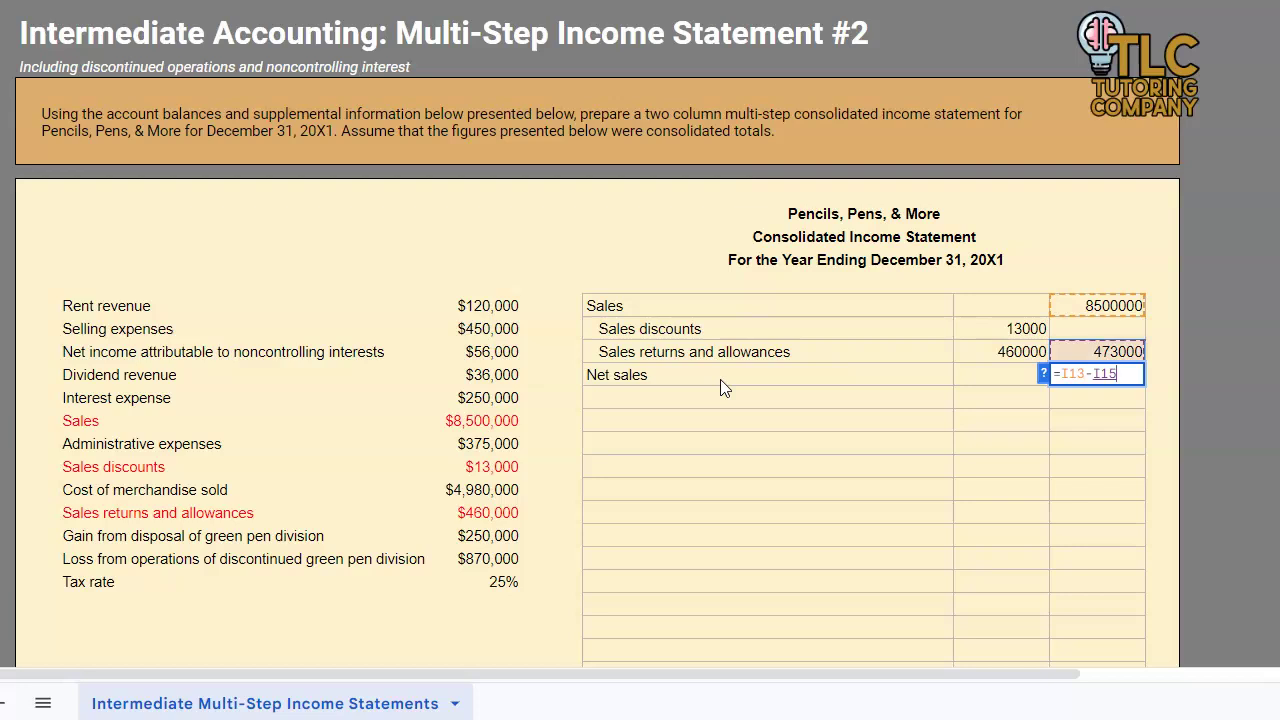
pyautogui.press('Return')
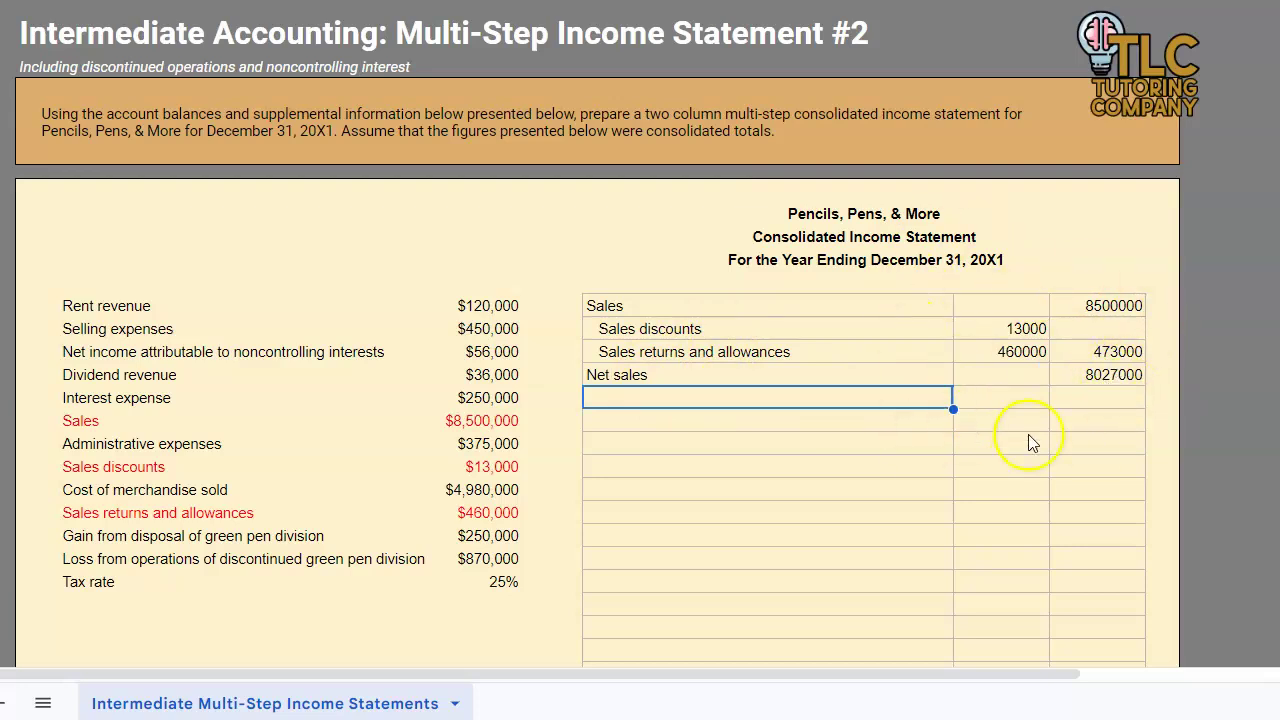
# Step: Format both amount columns of the whole statement as Number without decimal places
pyautogui.moveTo(1022, 306); pyautogui.dragTo(1112, 612)
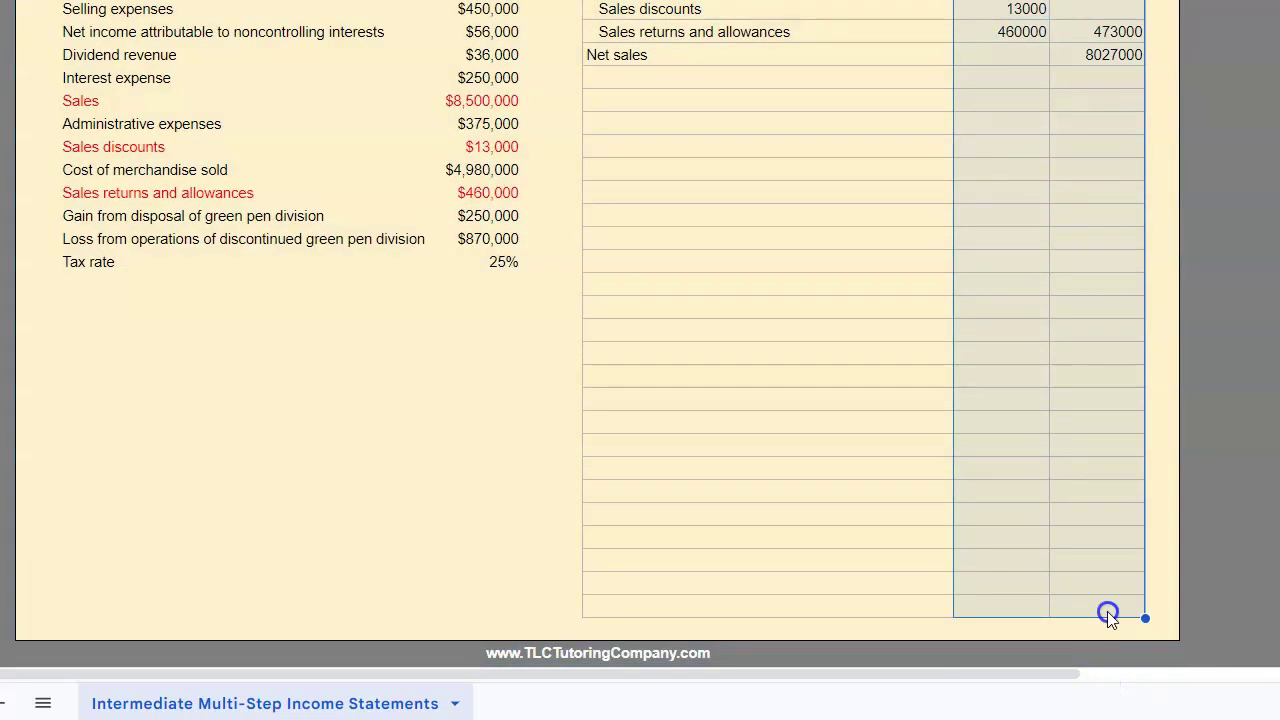
pyautogui.scroll(5, 1100, 560)
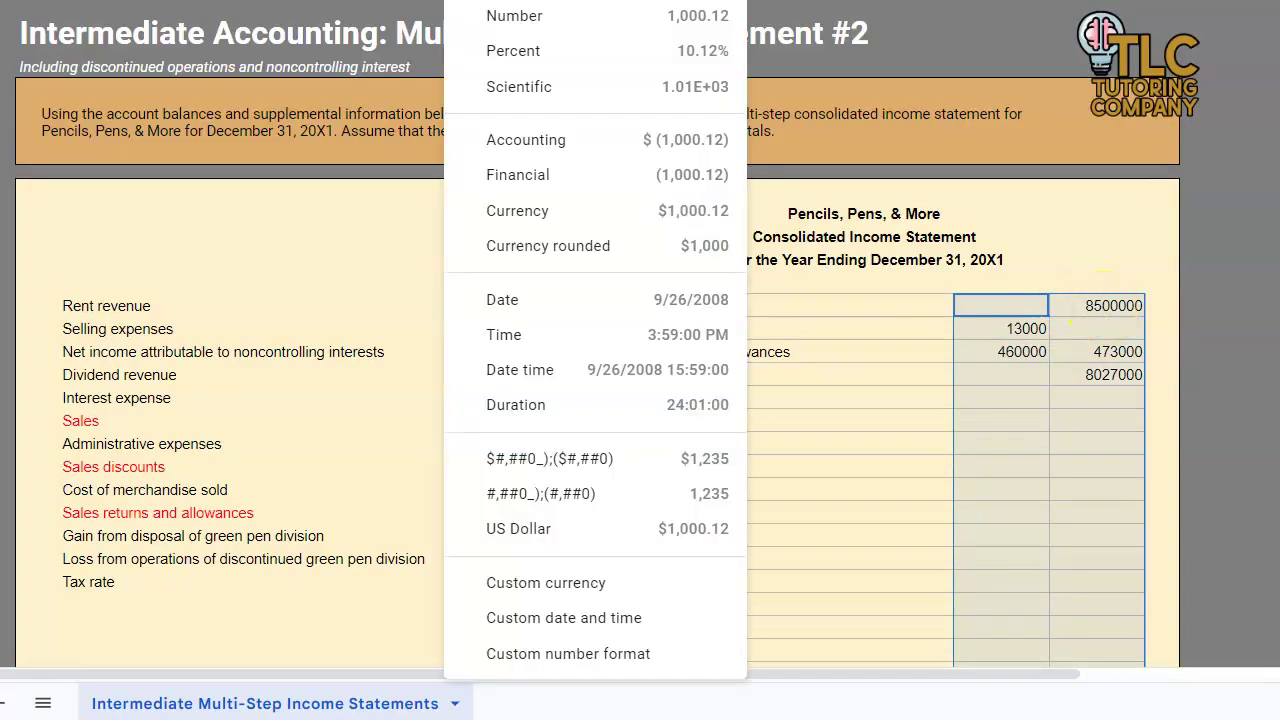
pyautogui.click(530, 18)
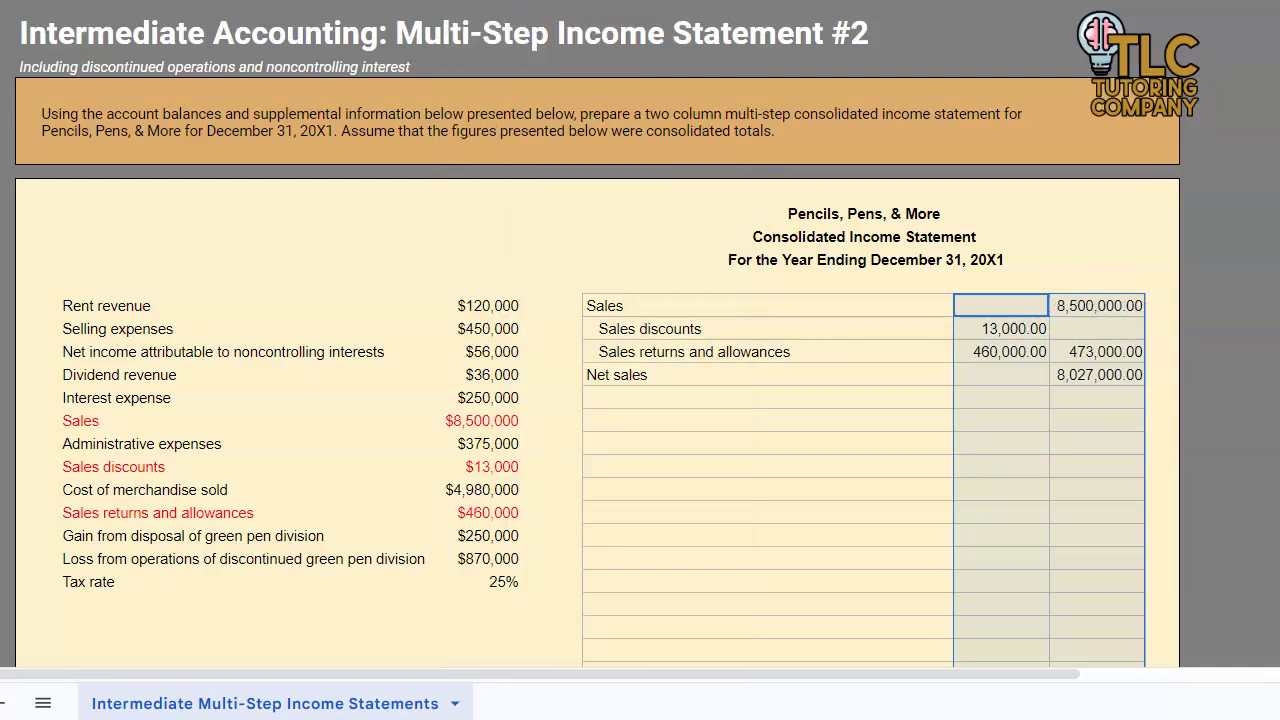
pyautogui.click(992, 355)
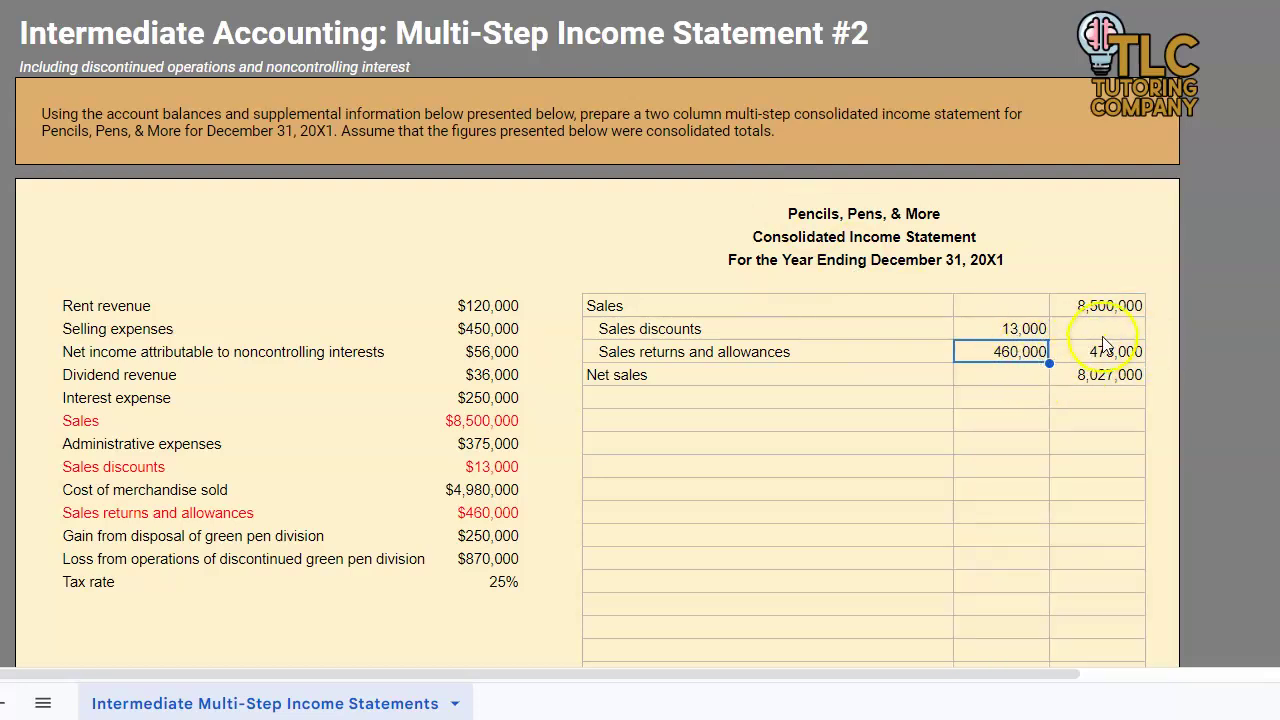
# Step: Add a bottom border under the 460,000 sales returns and allowances amount
pyautogui.click(1027, 376)
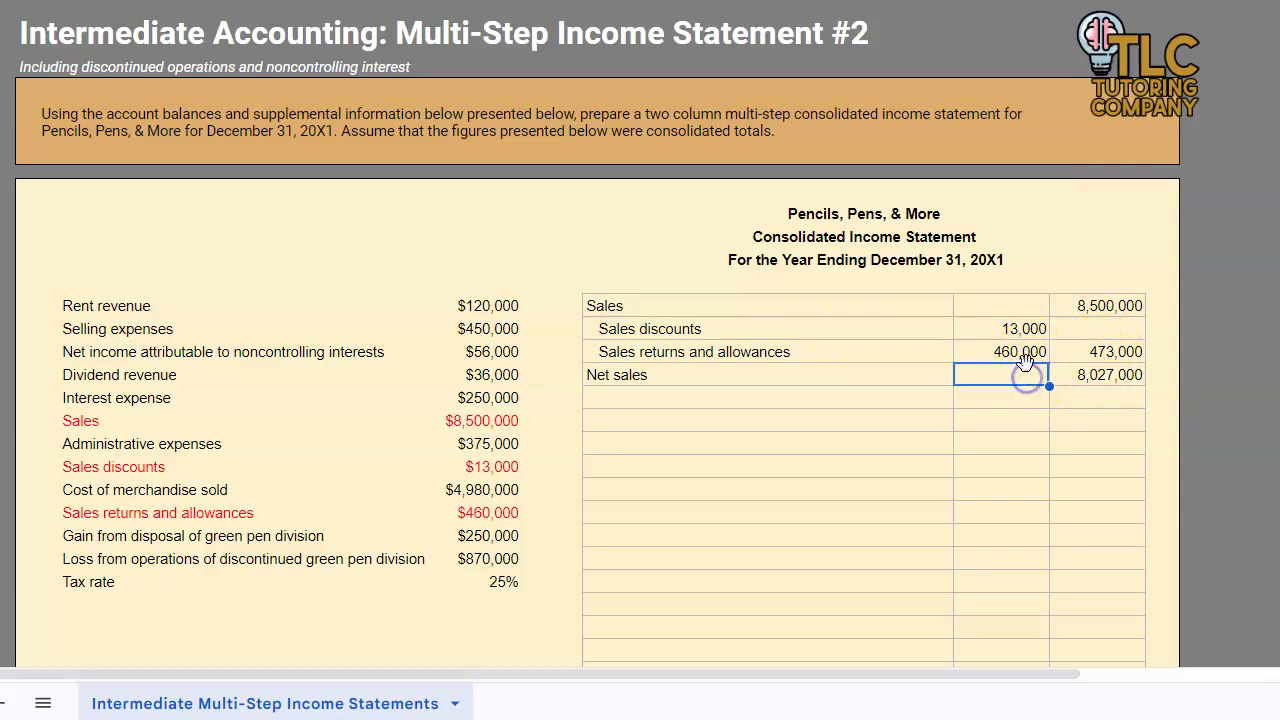
pyautogui.click(1020, 355)
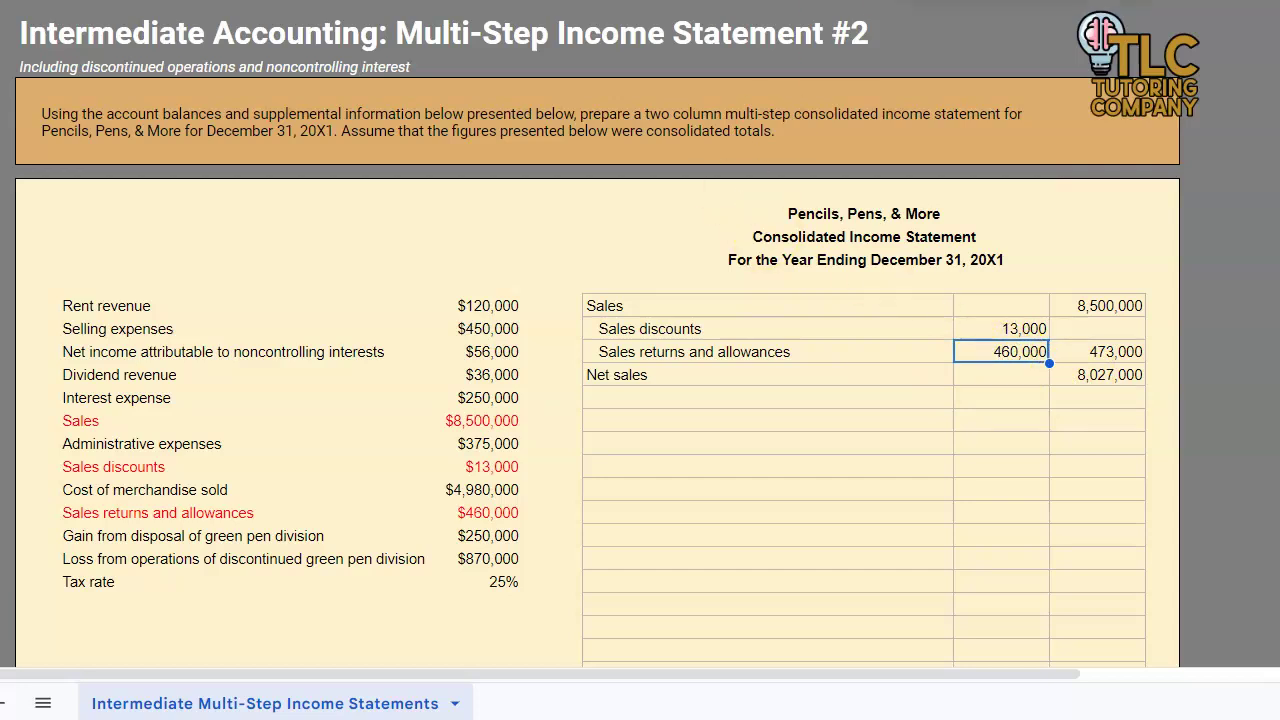
pyautogui.click(1132, 14)
pyautogui.click(1030, 420)
# Step: Add a bottom border under the total sales deductions in the second amount column
pyautogui.moveTo(1005, 329); pyautogui.dragTo(1003, 351)
pyautogui.click(1097, 351)
pyautogui.moveTo(1094, 305); pyautogui.dragTo(1094, 357)
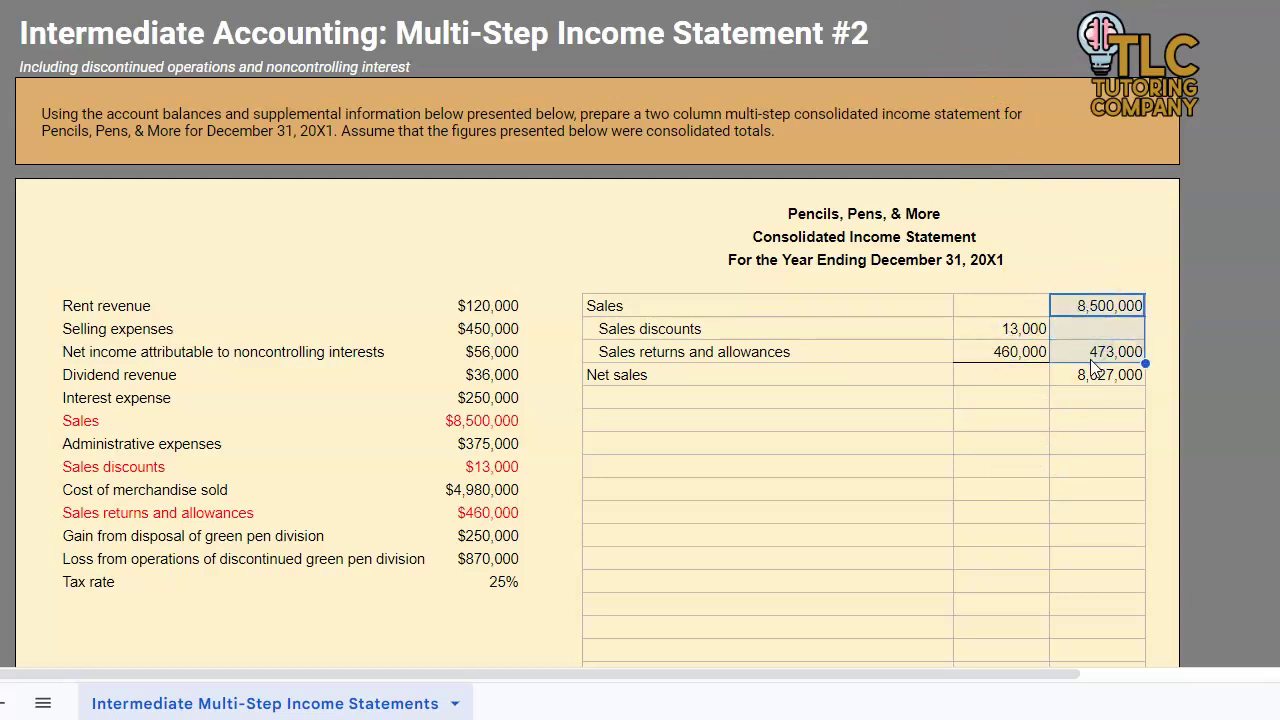
pyautogui.click(1092, 358)
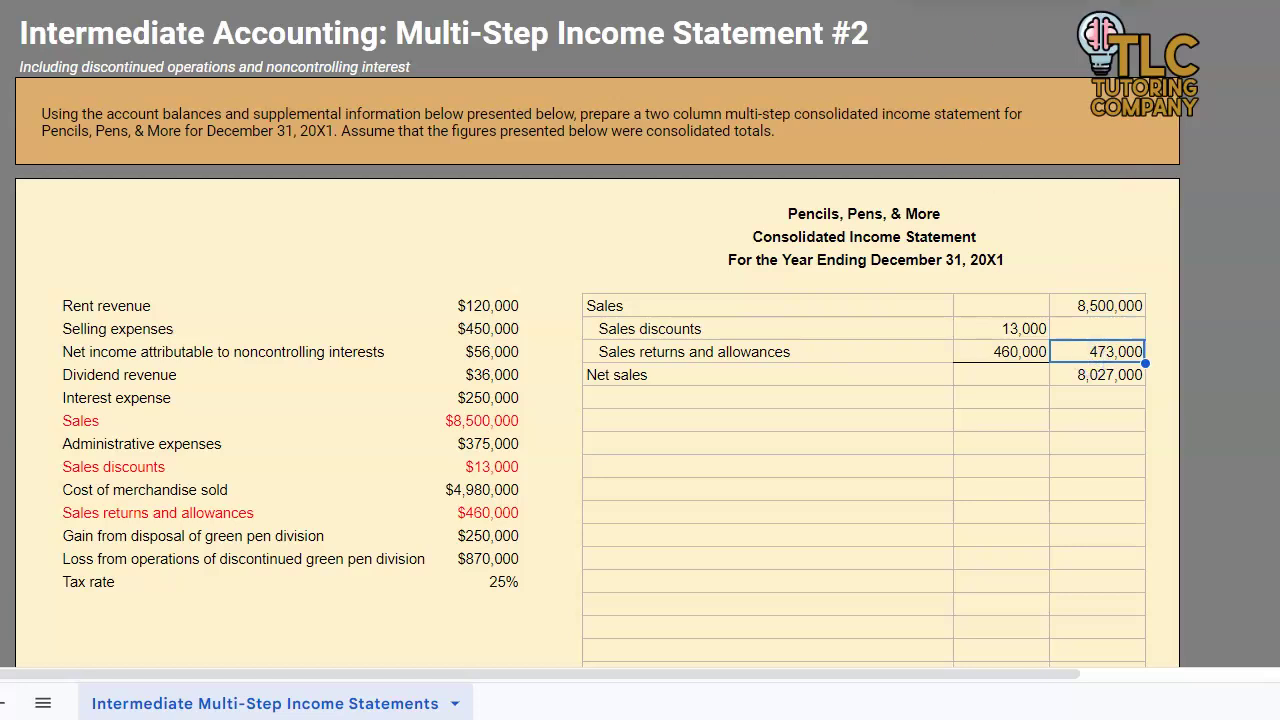
pyautogui.click(1095, 398)
pyautogui.click(1040, 443)
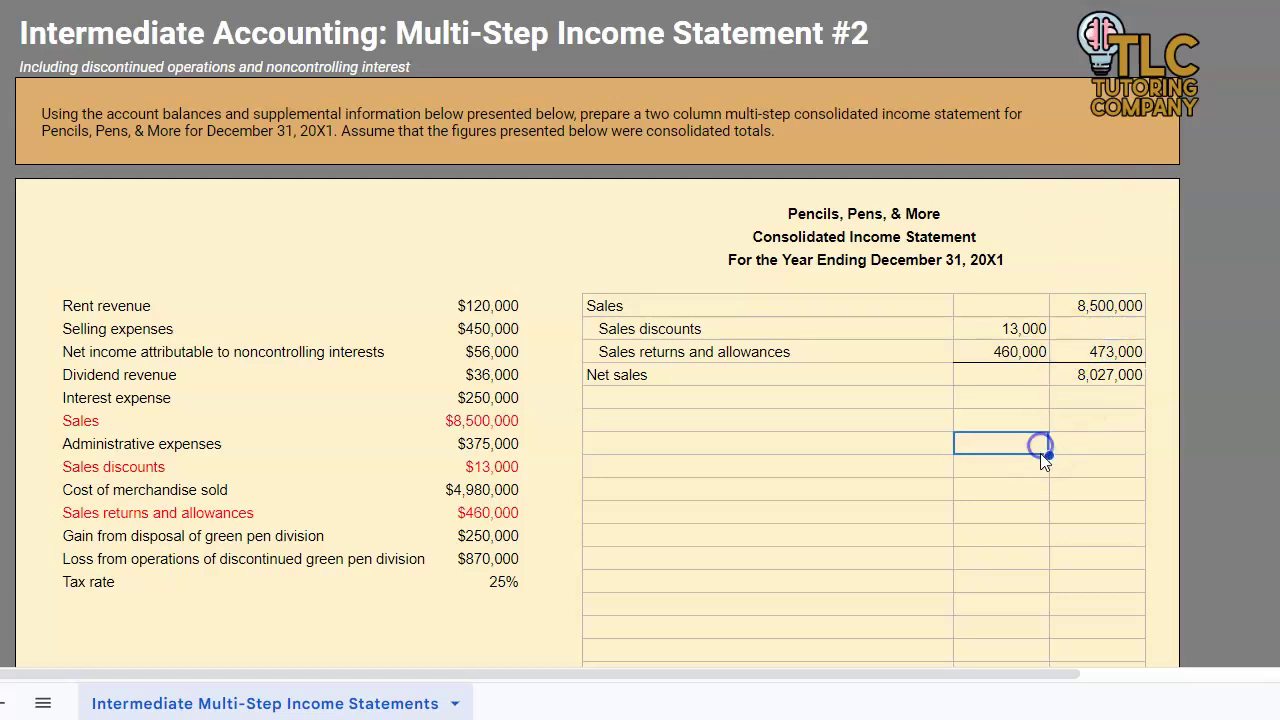
# Step: Add a Cost of merchandise sold line below Net sales with 4,980,000 in the second amount column
pyautogui.click(713, 400)
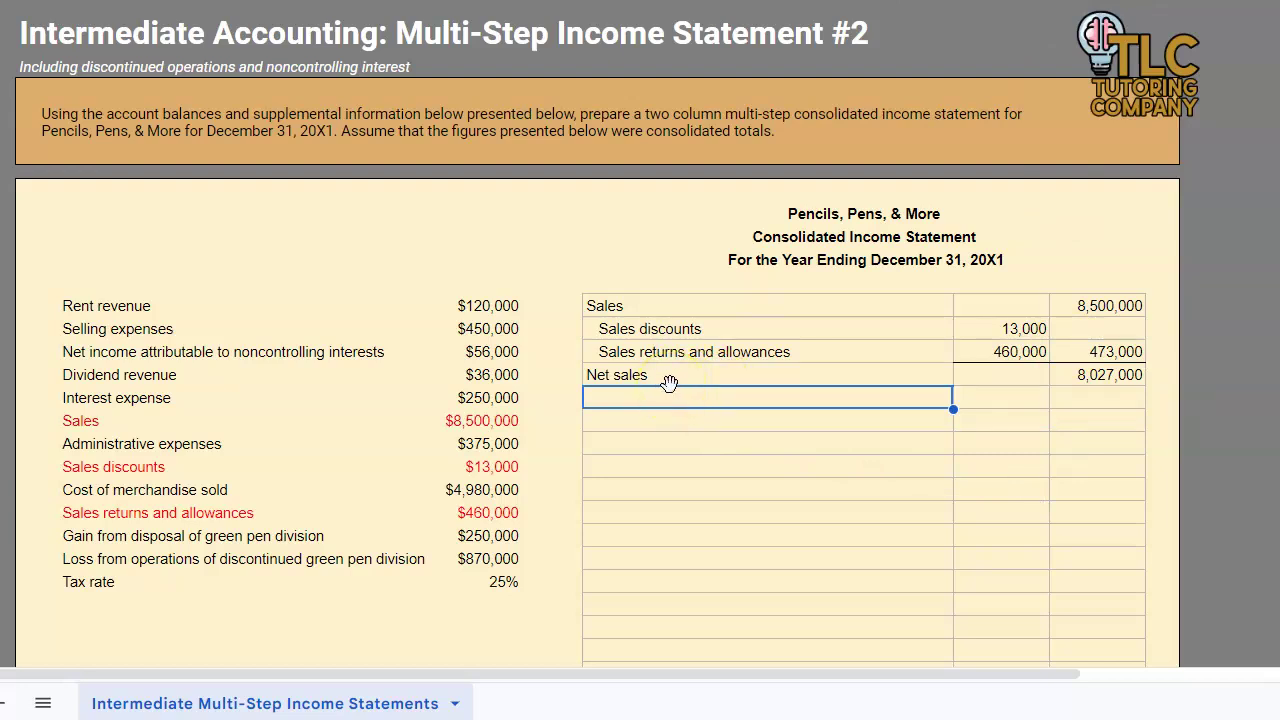
pyautogui.write('Cost of merchan')
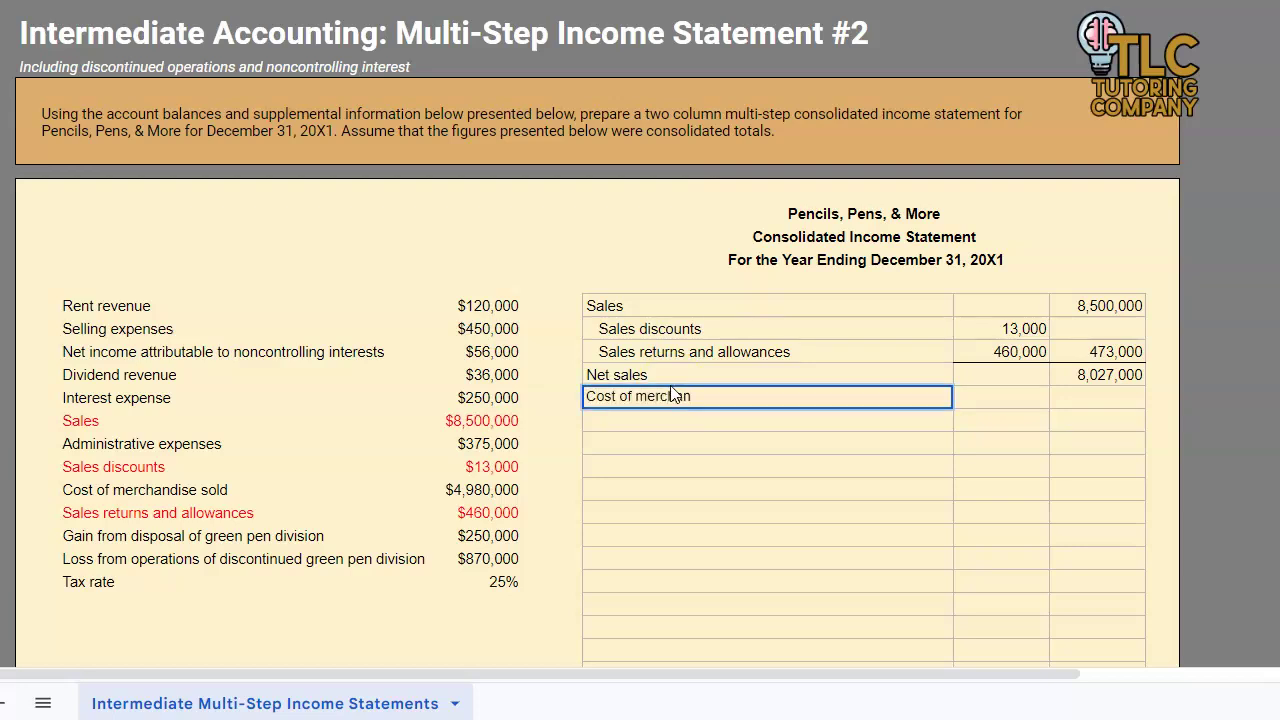
pyautogui.write('dise sold')
pyautogui.click(1020, 397)
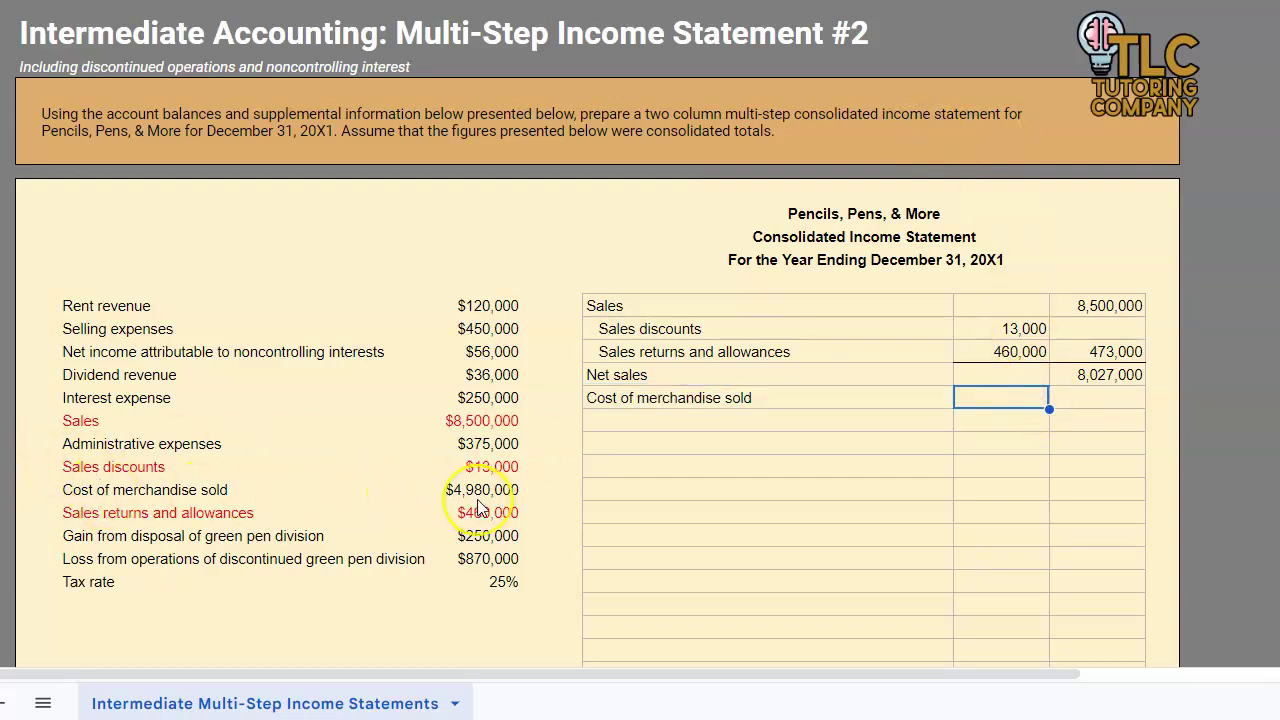
pyautogui.press('Tab')
pyautogui.write('4')
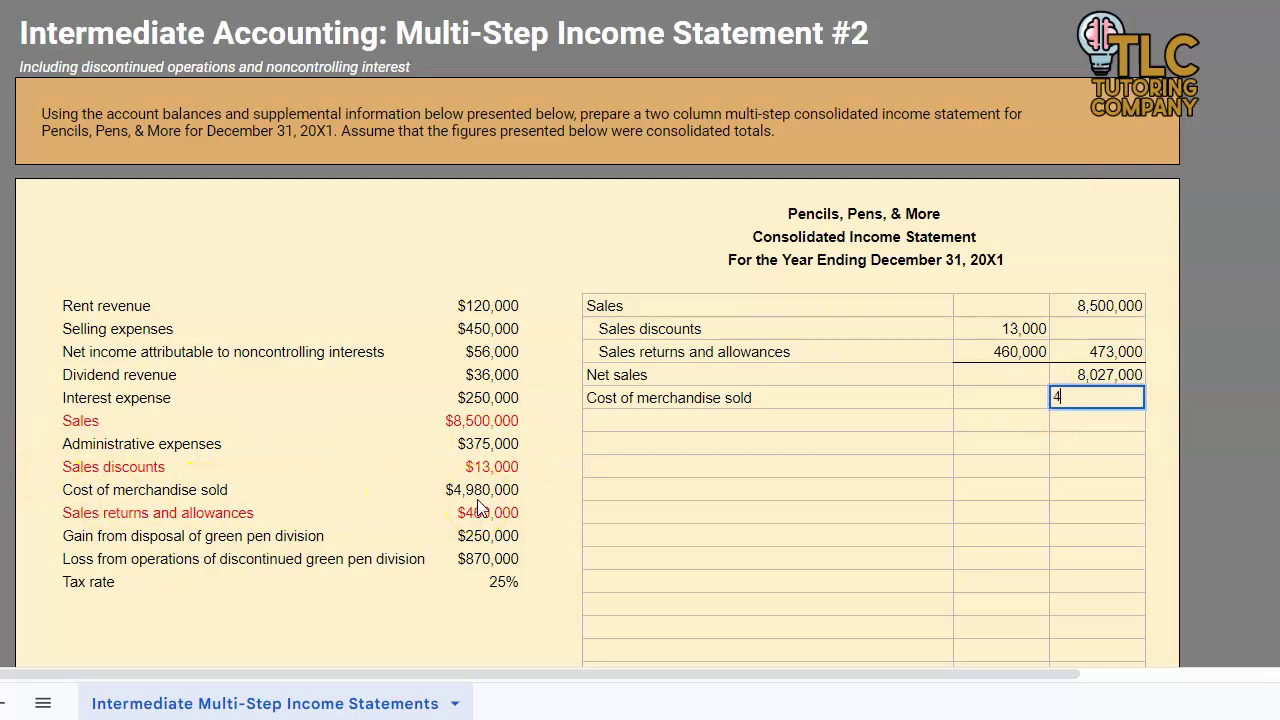
pyautogui.write(',980,0000')
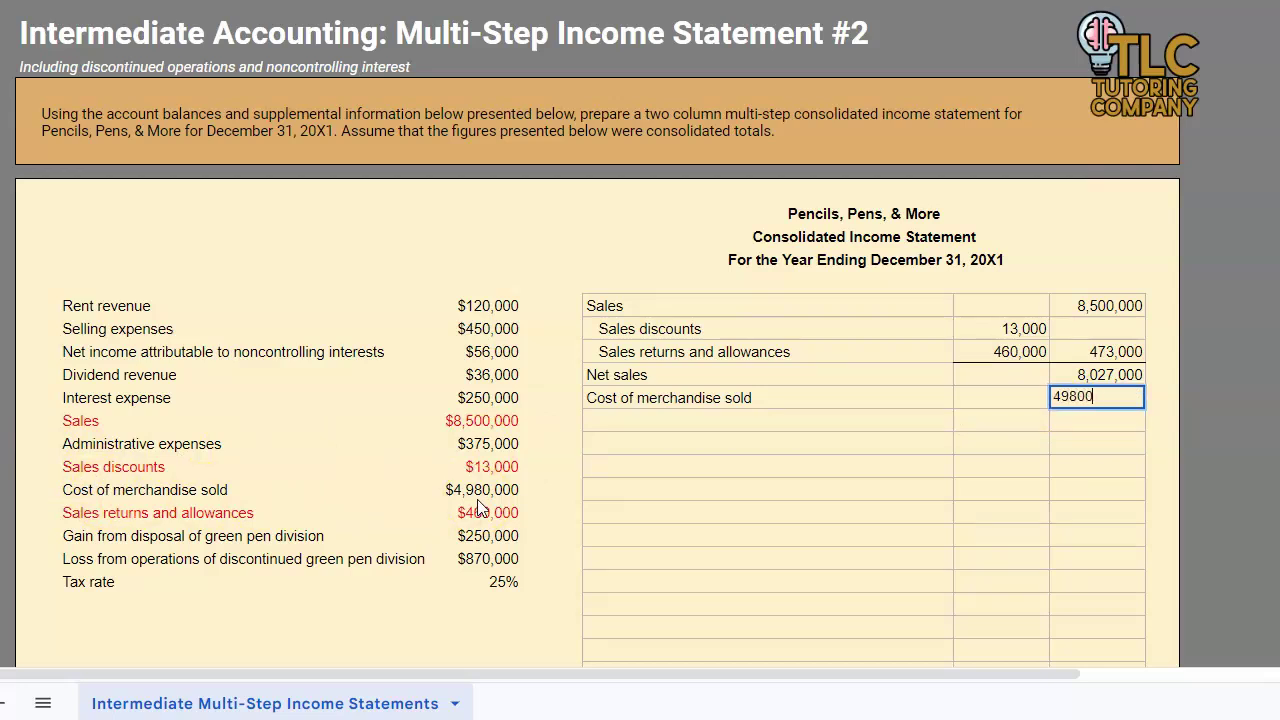
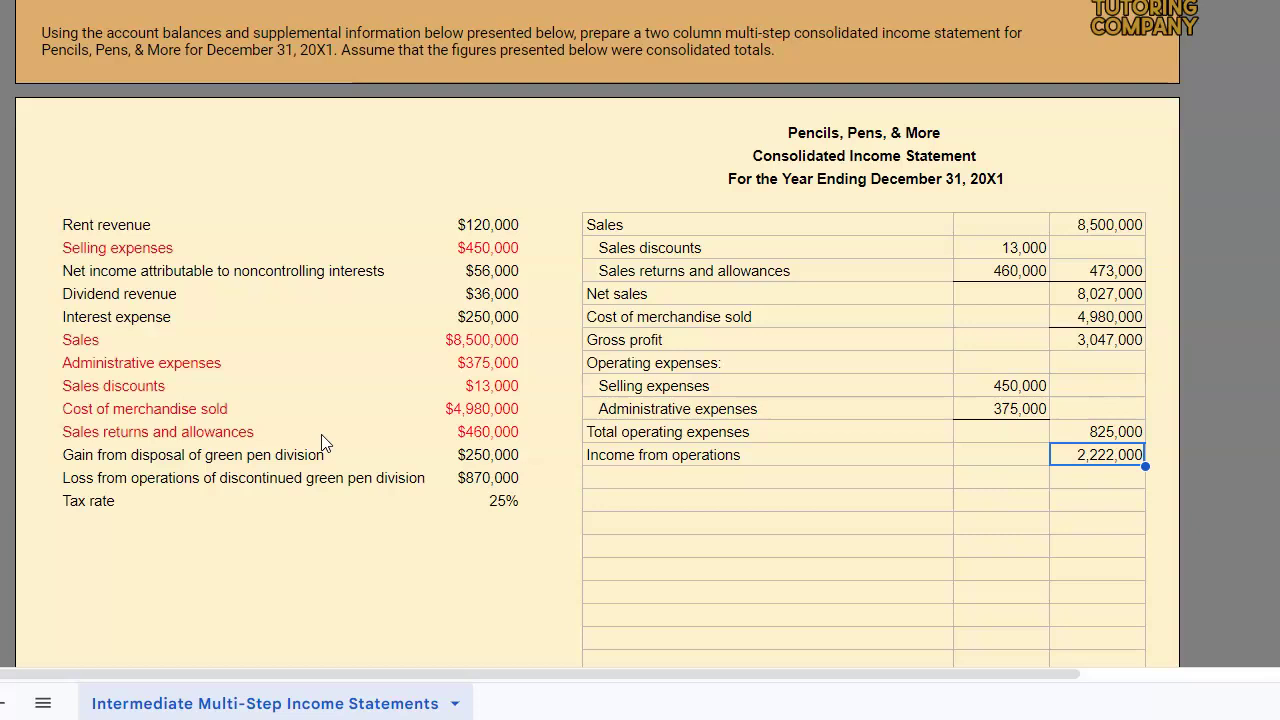
# Step: Add an Other revenues and gains heading below Income from operations, with indented Rent revenue and Dividend revenue lines under it
pyautogui.click(588, 477)
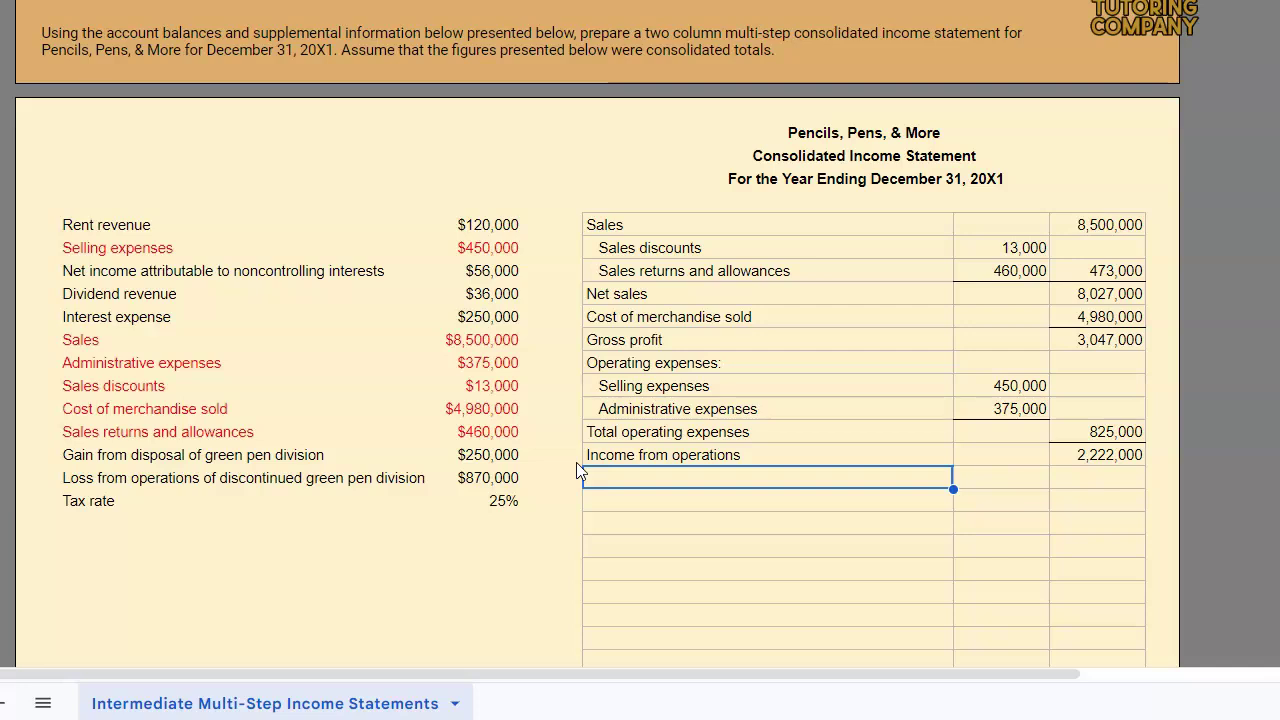
pyautogui.write('Other revenues and gains')
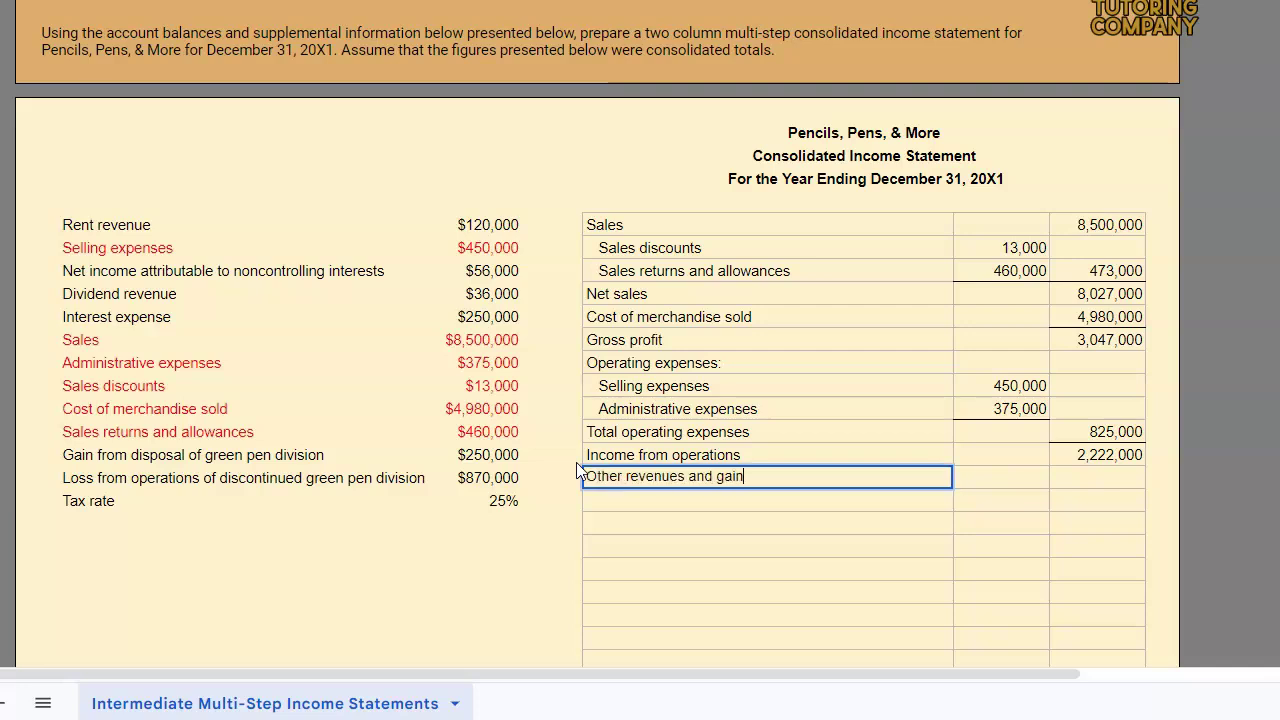
pyautogui.click(665, 505)
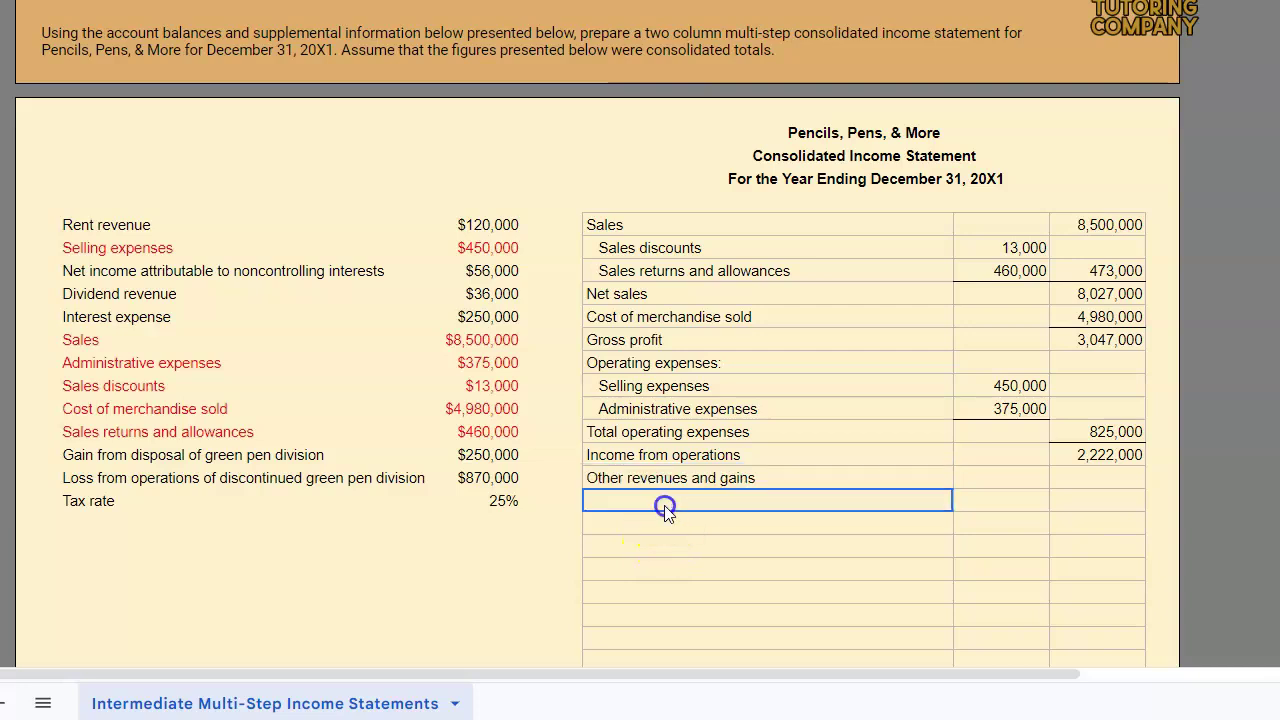
pyautogui.doubleClick(714, 508)
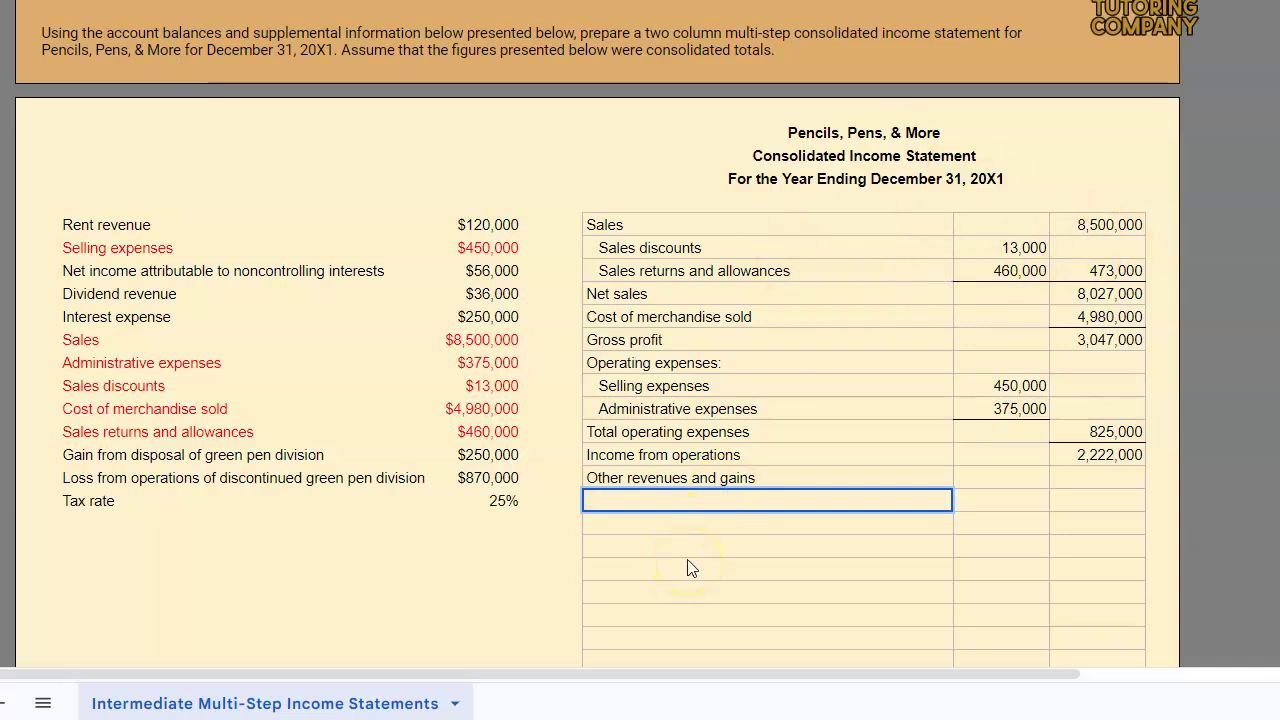
pyautogui.press('Return')
pyautogui.write('Rent revenue')
pyautogui.press('Return')
pyautogui.write('Dividend revenue')
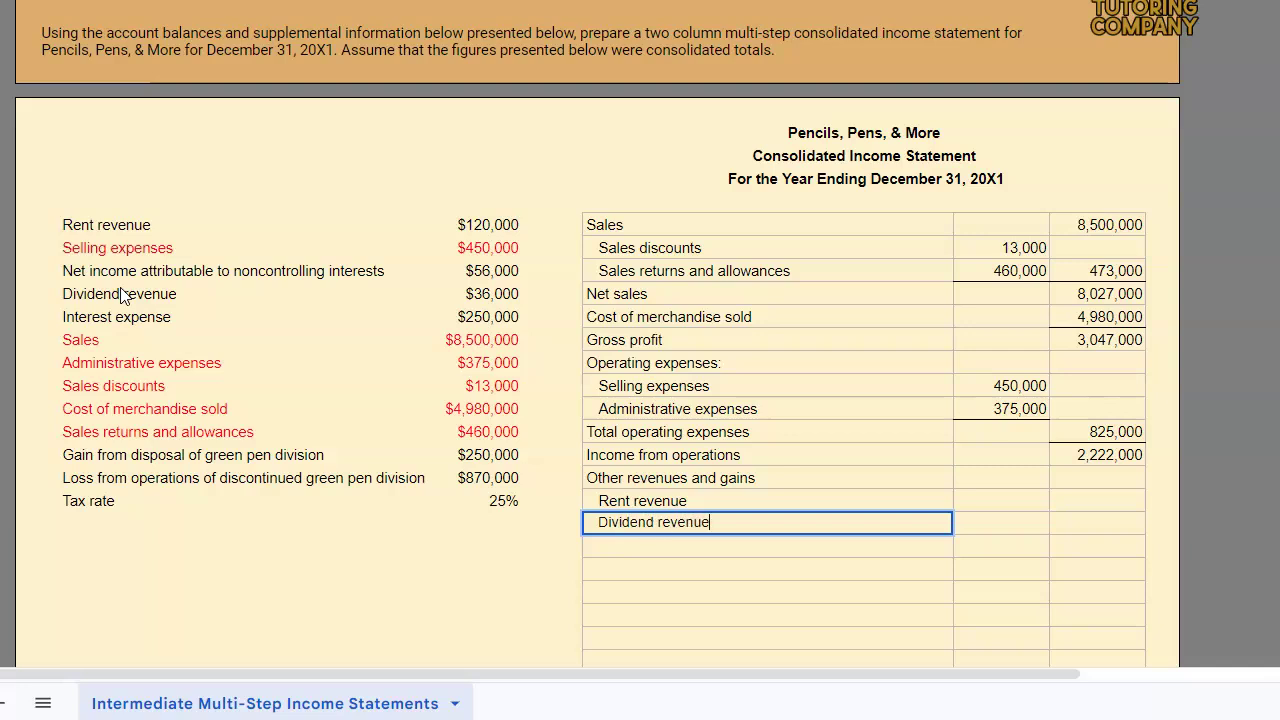
# Step: Enter 120,000 for Rent revenue and 36,000 for Dividend revenue in the first amount column
pyautogui.click(1039, 496)
pyautogui.write('120000')
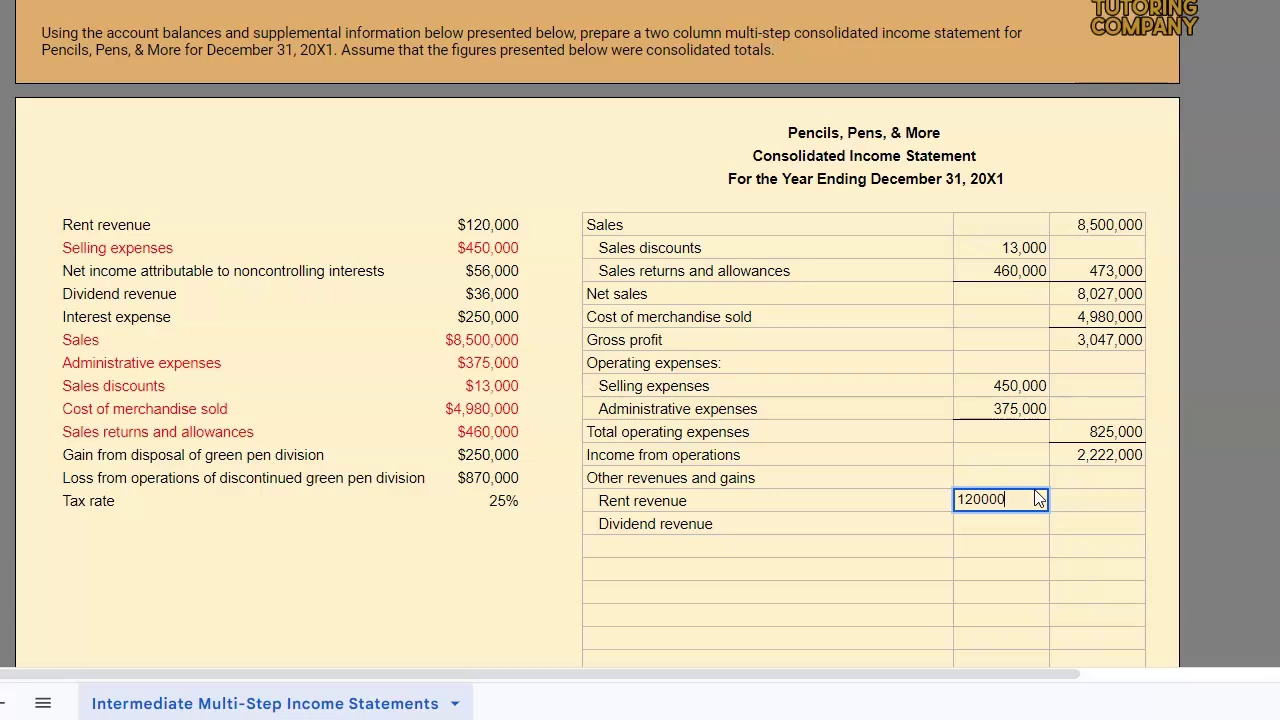
pyautogui.press('Return')
pyautogui.write('36000')
pyautogui.press('Return')
# Step: Total the other revenues in the second amount column beside Dividend revenue with =H25+H26, and add a bottom border under the total
pyautogui.click(1099, 522)
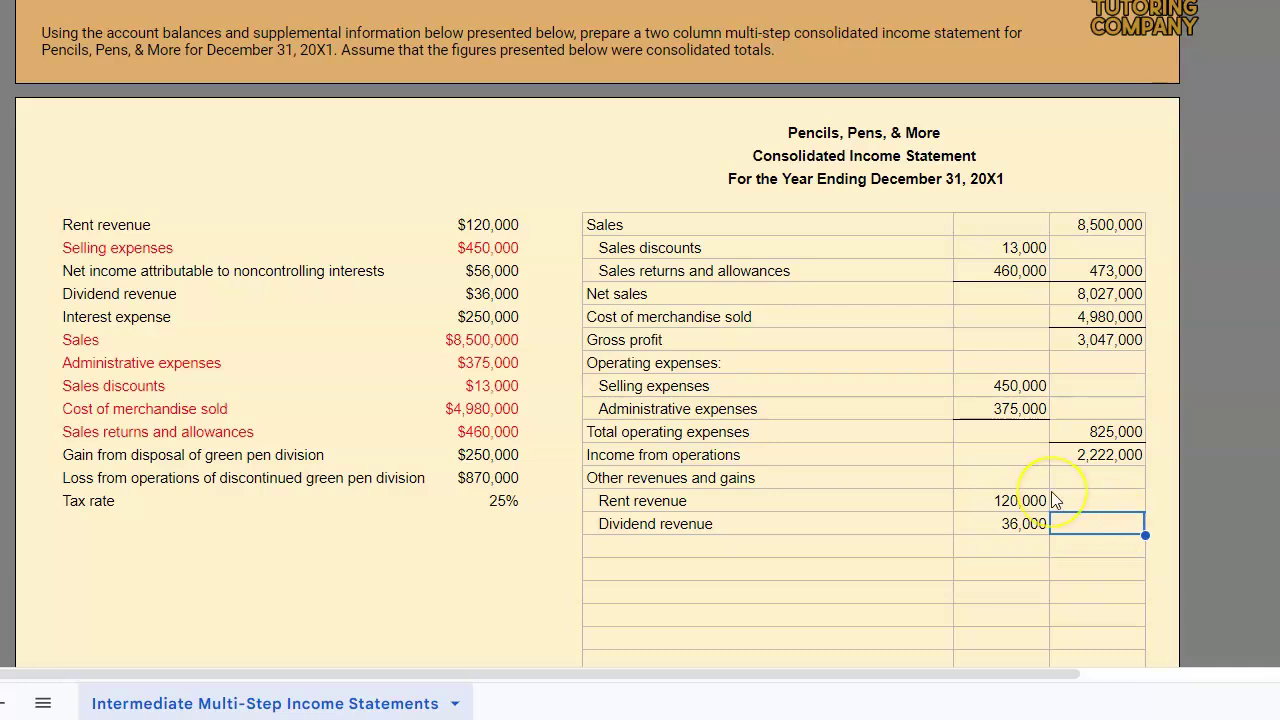
pyautogui.write('=H25+H26')
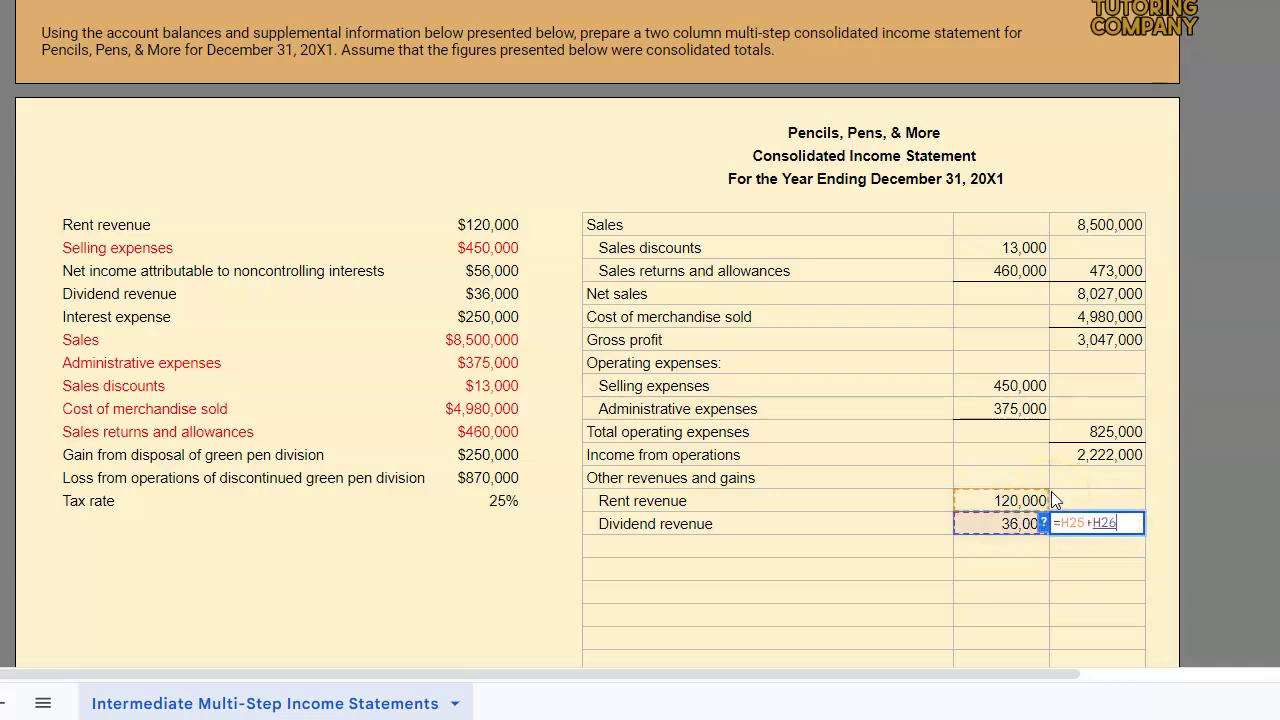
pyautogui.press('Return')
pyautogui.click(1075, 523)
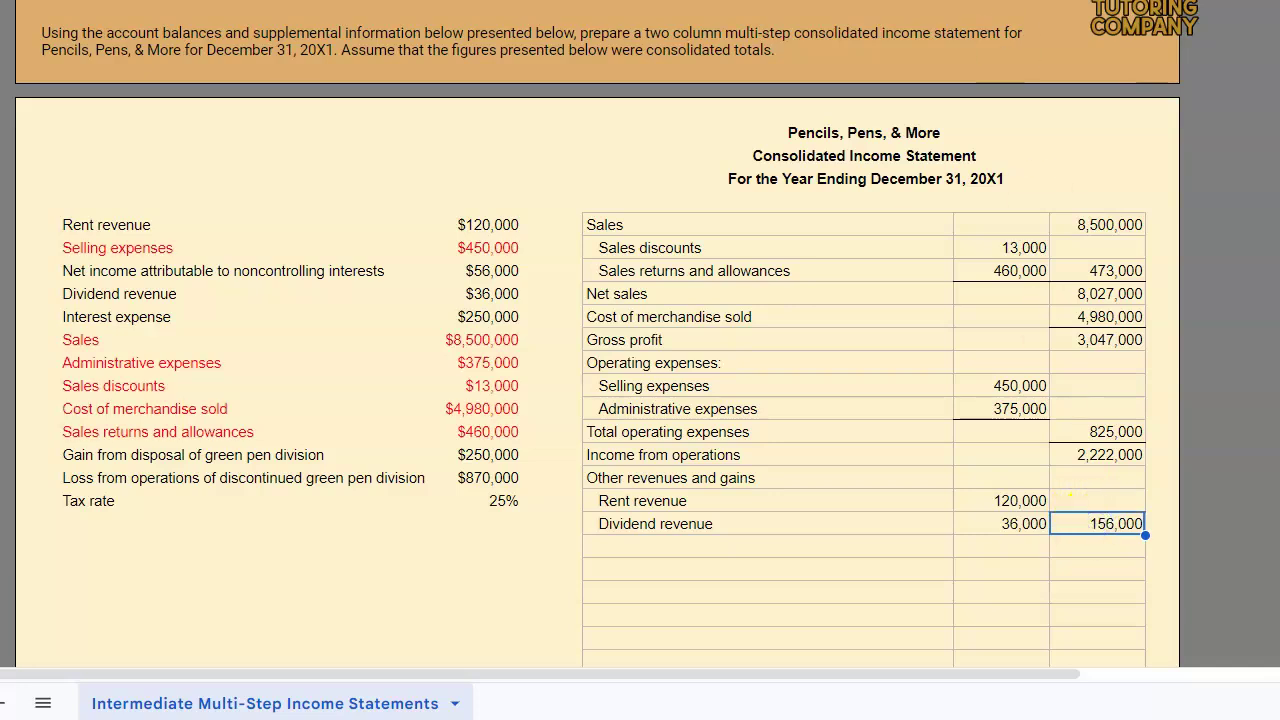
# Step: Add an unlabelled subtotal below the other revenues total with a formula adding it to Income from operations
pyautogui.click(1062, 546)
pyautogui.write('=')
pyautogui.click(1079, 455)
pyautogui.write('+')
pyautogui.click(1100, 523)
pyautogui.press('Return')
# Step: Add an Other expenses and losses line below the subtotal with a bottom-bordered 250,000 in the second amount column
pyautogui.click(770, 546)
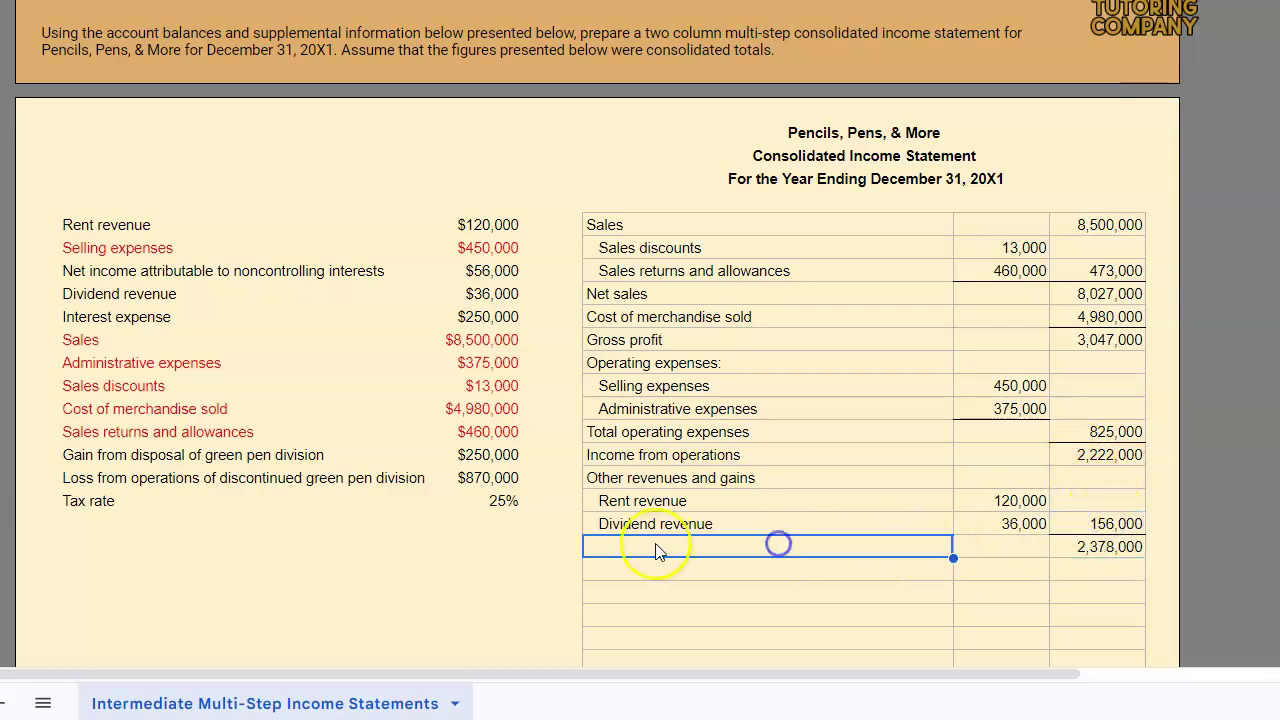
pyautogui.click(633, 569)
pyautogui.write('Other e')
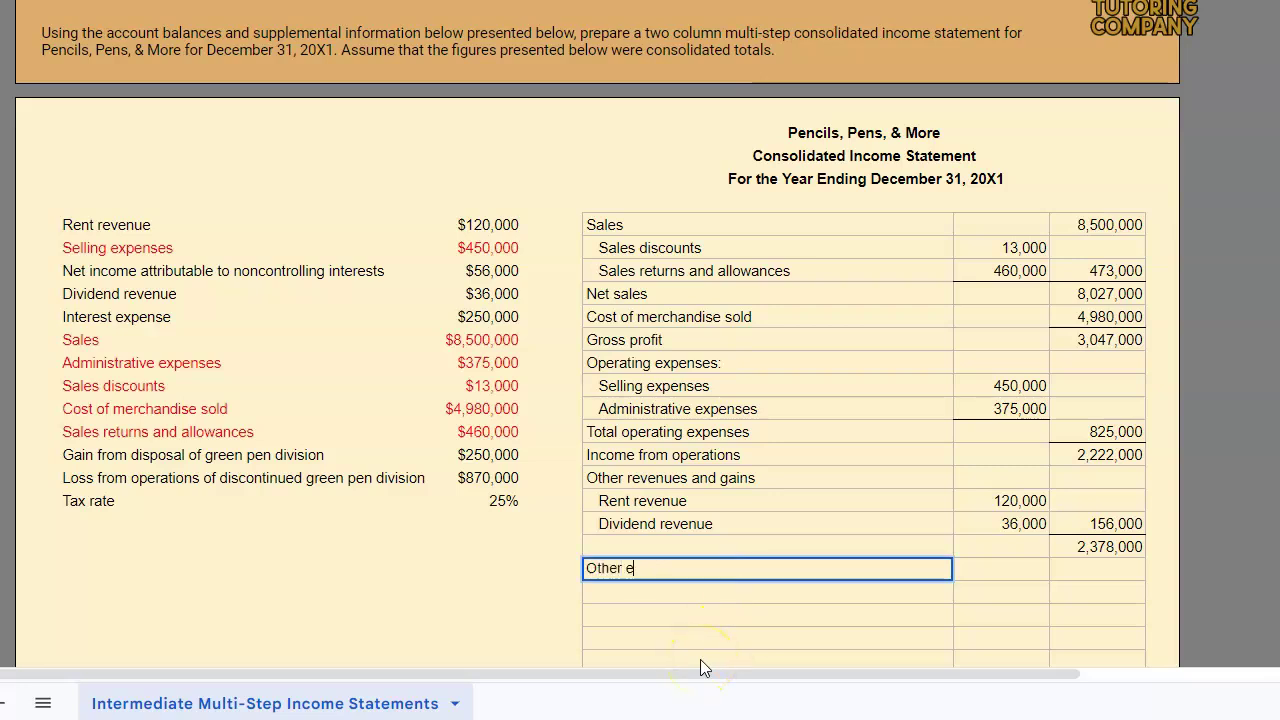
pyautogui.write('xpenses and losses')
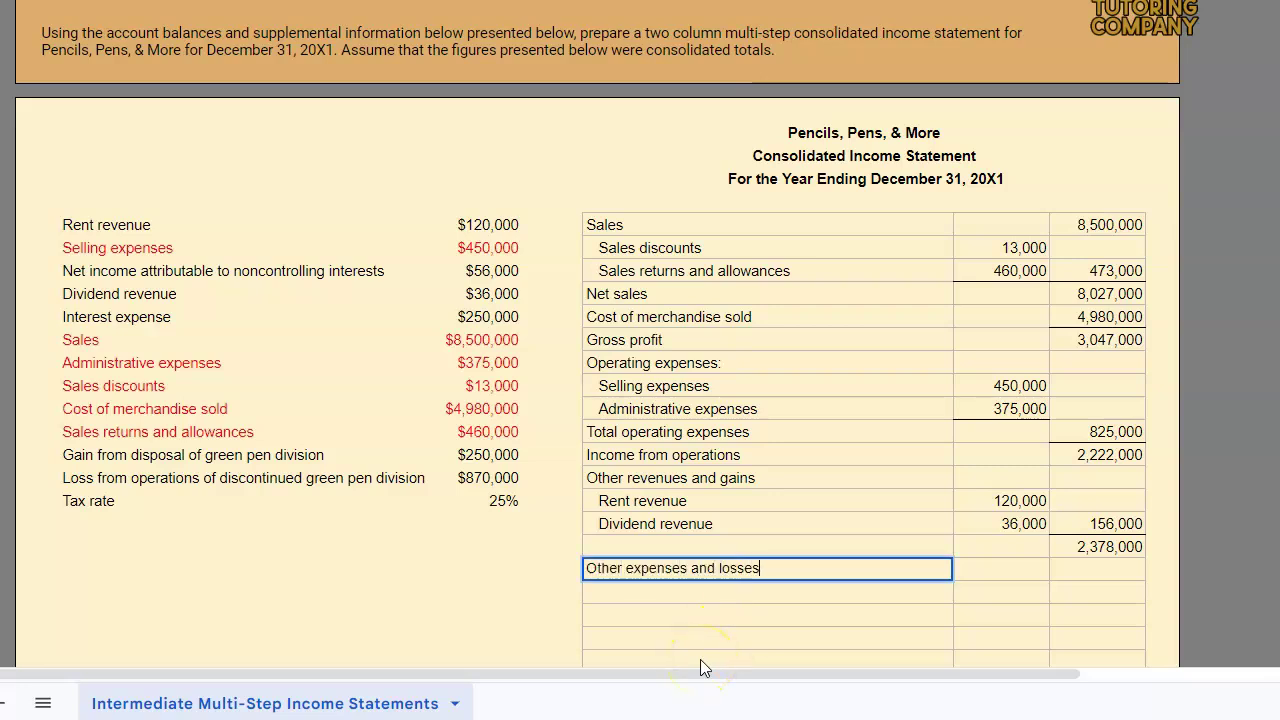
pyautogui.press('Return')
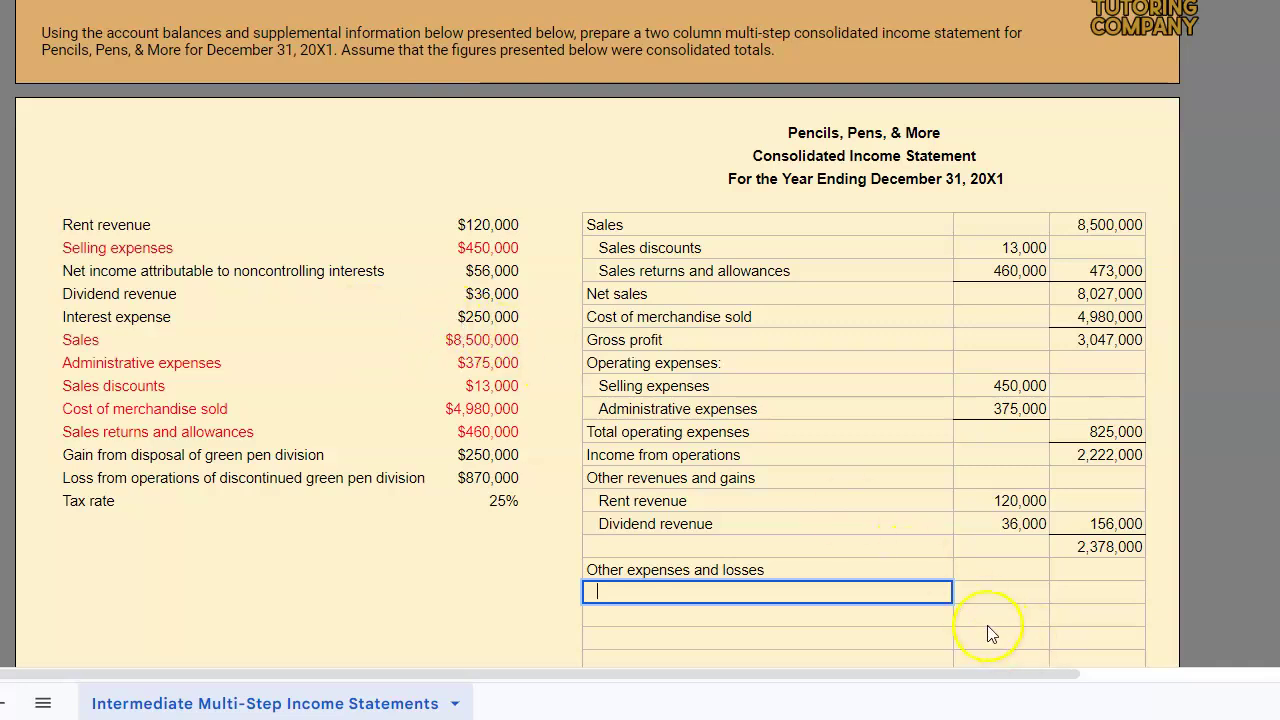
pyautogui.click(1087, 576)
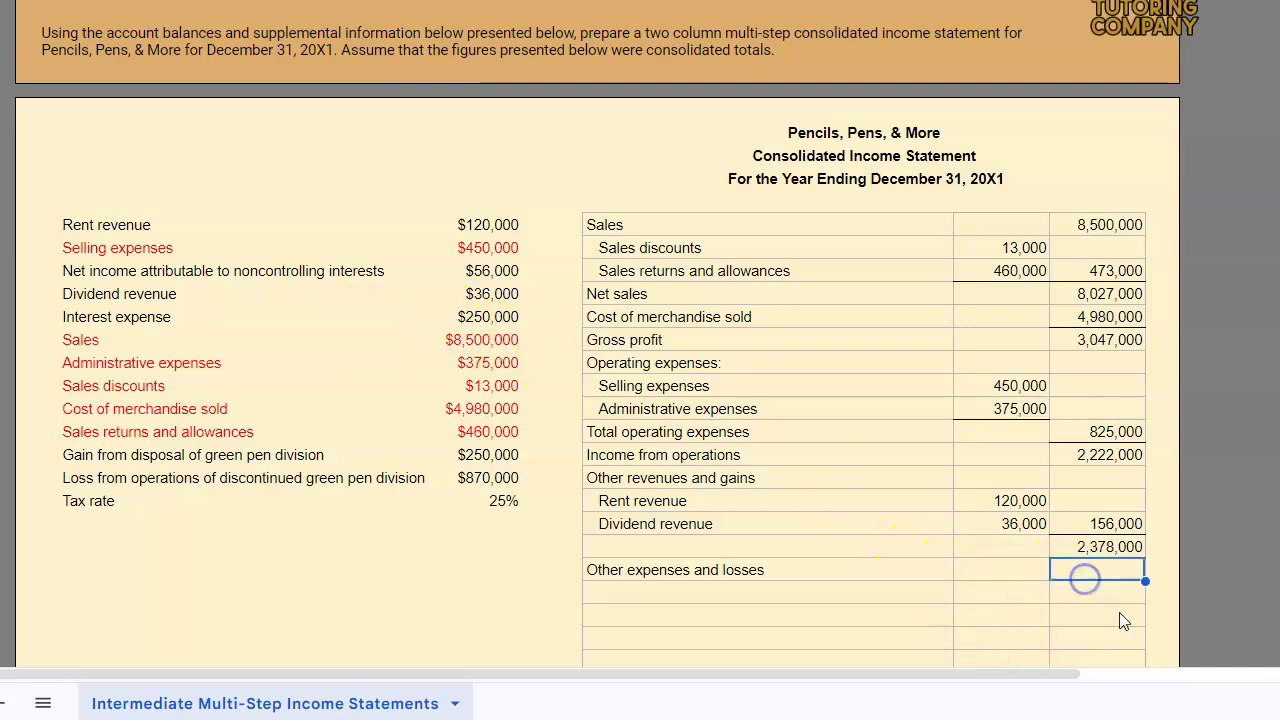
pyautogui.write('250000')
pyautogui.press('Return')
pyautogui.click(1095, 569)
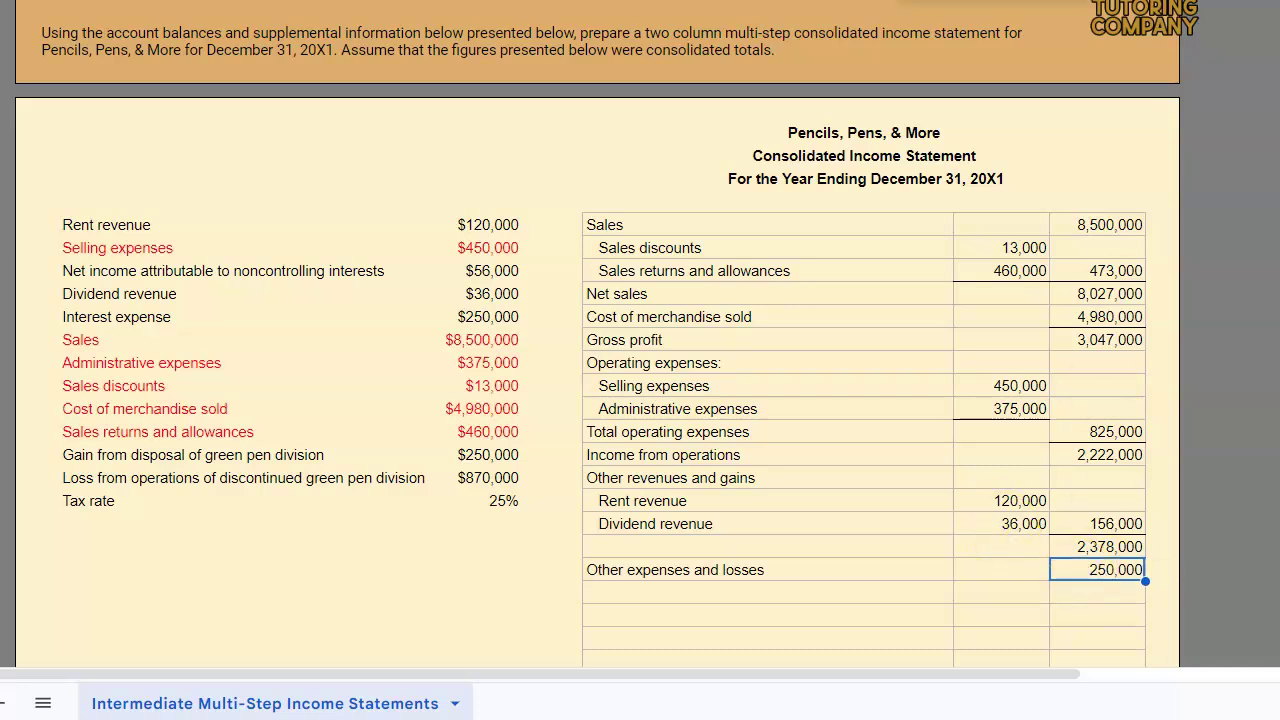
# Step: Add an Income before income tax line with a formula subtracting other expenses and losses from the subtotal above
pyautogui.click(1113, 592)
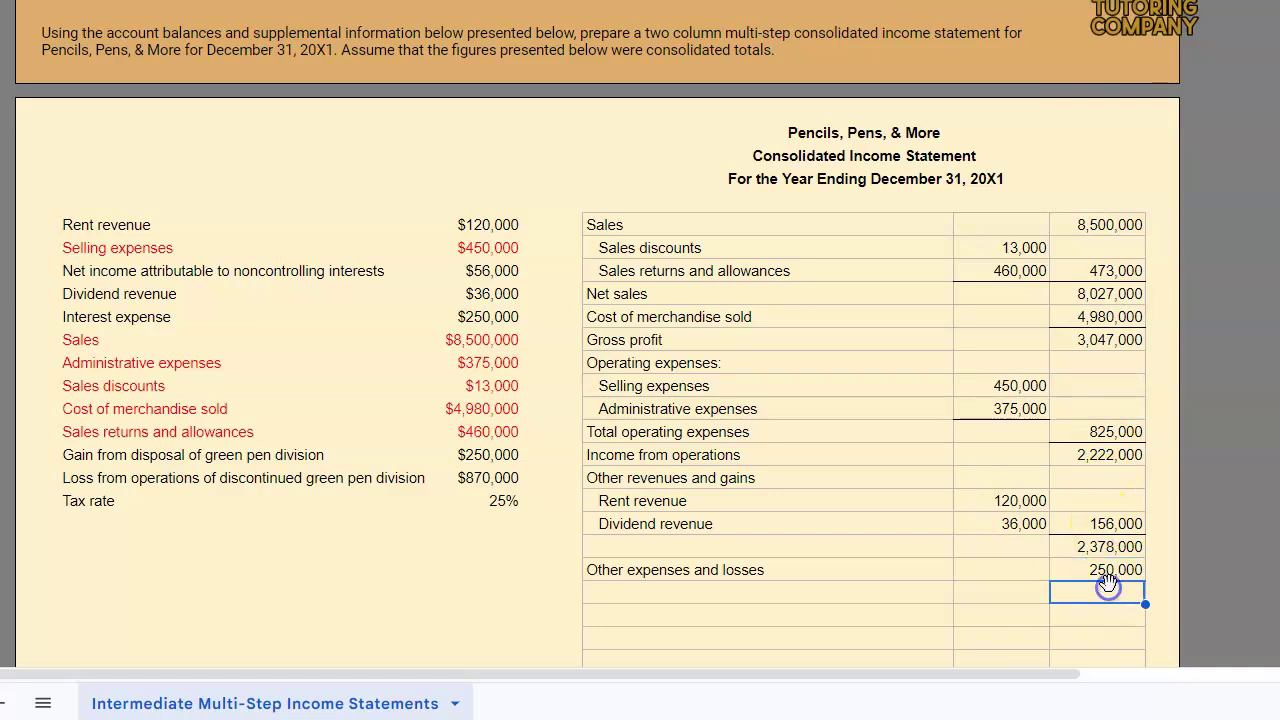
pyautogui.write('=')
pyautogui.click(1108, 546)
pyautogui.write('-')
pyautogui.click(1108, 569)
pyautogui.press('Return')
pyautogui.click(826, 596)
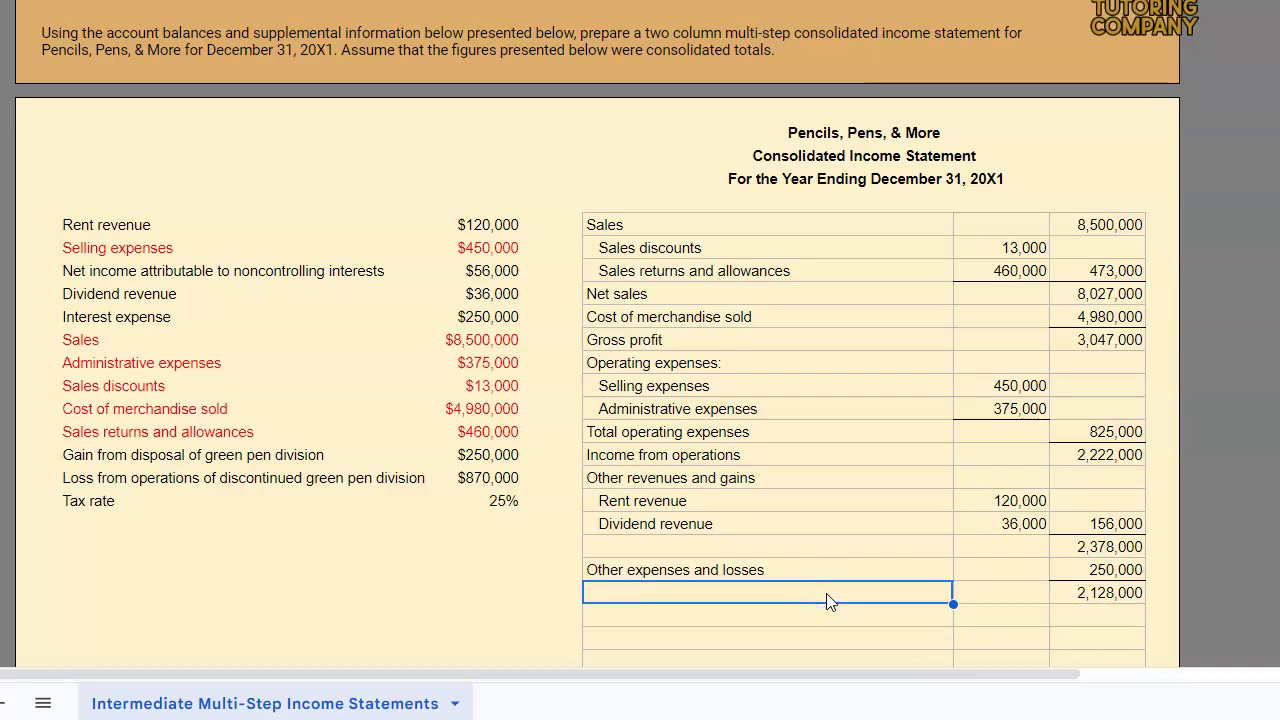
pyautogui.write('Income be')
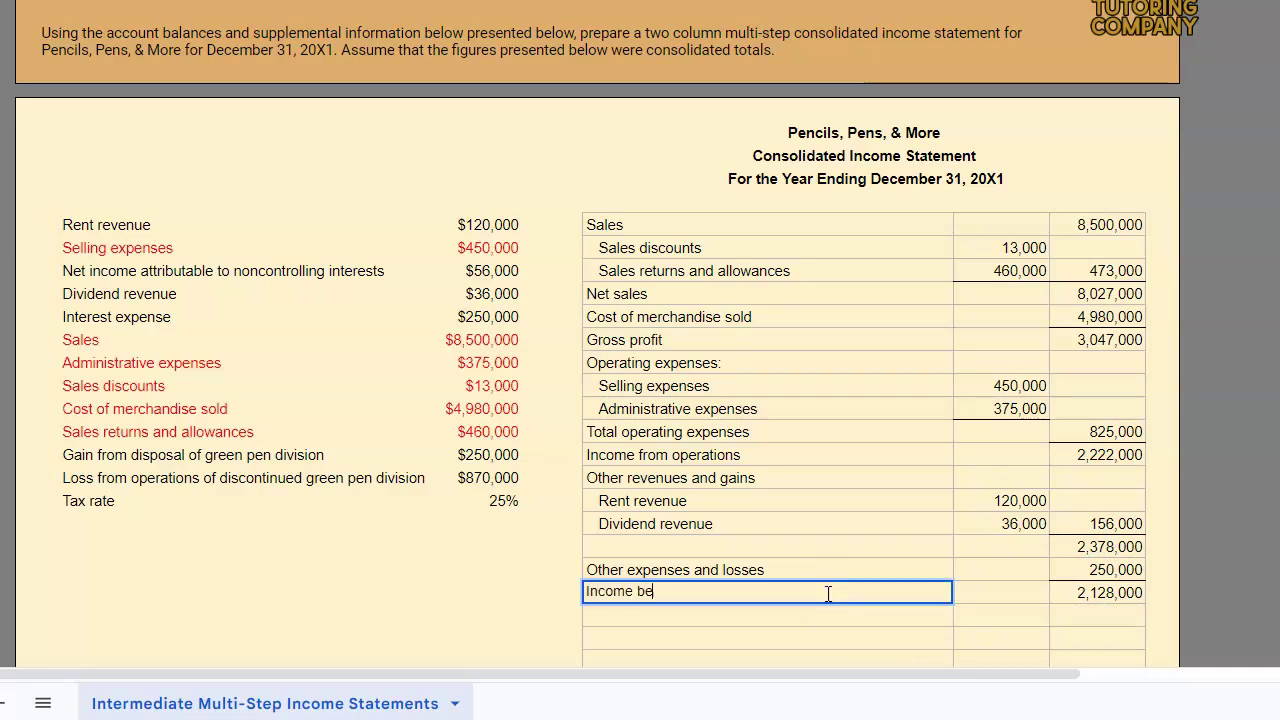
pyautogui.write('fore income tax')
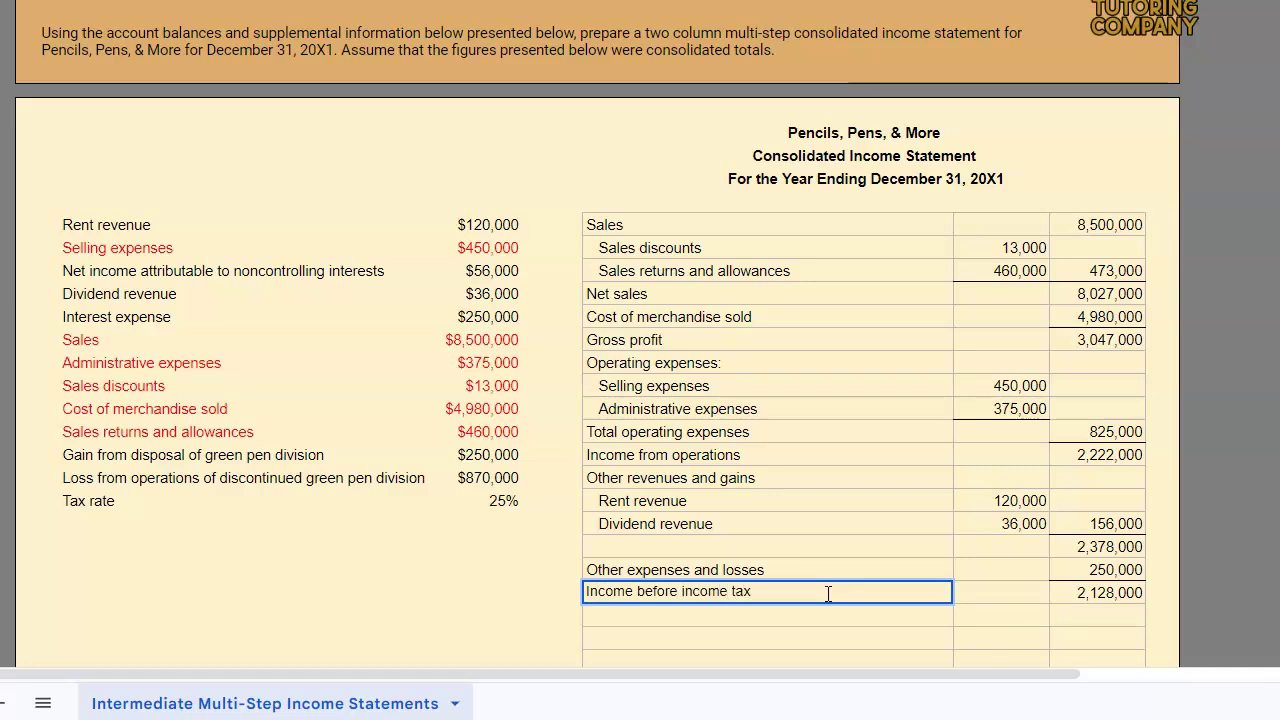
pyautogui.click(654, 611)
# Step: Color the Rent revenue, Dividend revenue and Interest expense accounts and their amounts red in the balance list
pyautogui.click(440, 226)
pyautogui.moveTo(443, 227); pyautogui.dragTo(488, 224)
pyautogui.moveTo(106, 293); pyautogui.dragTo(480, 325)
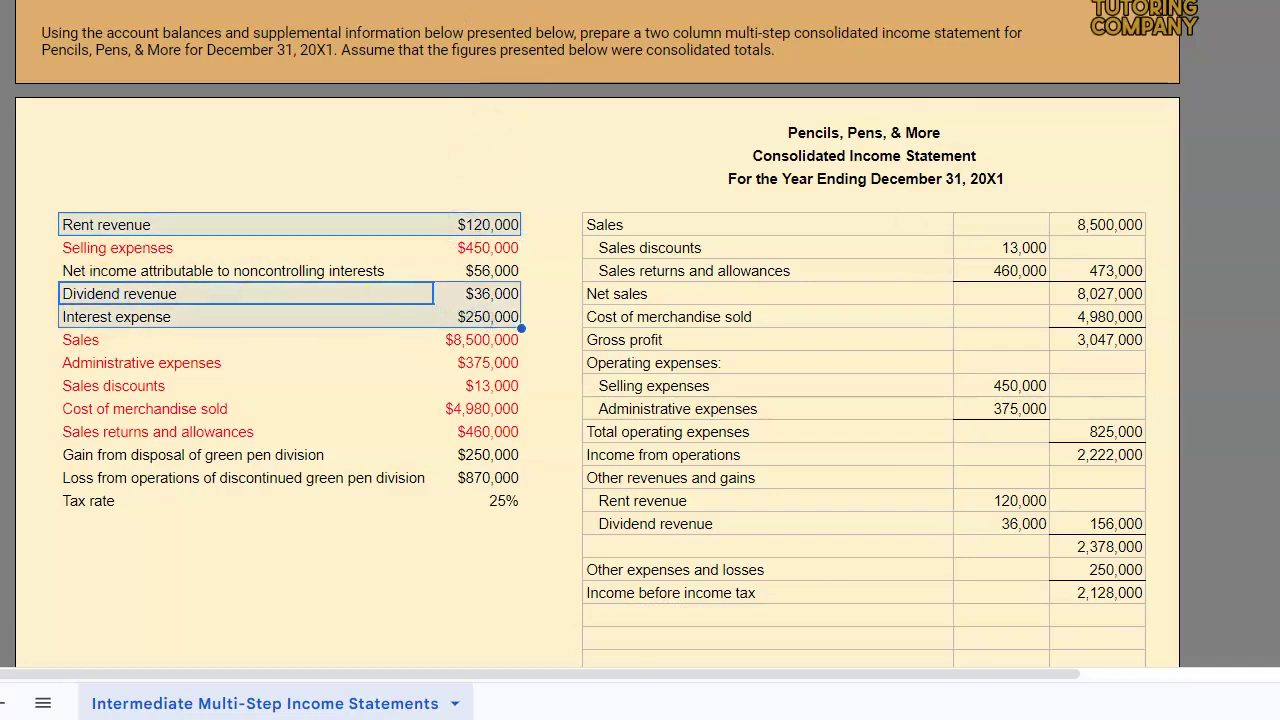
pyautogui.click(826, 2)
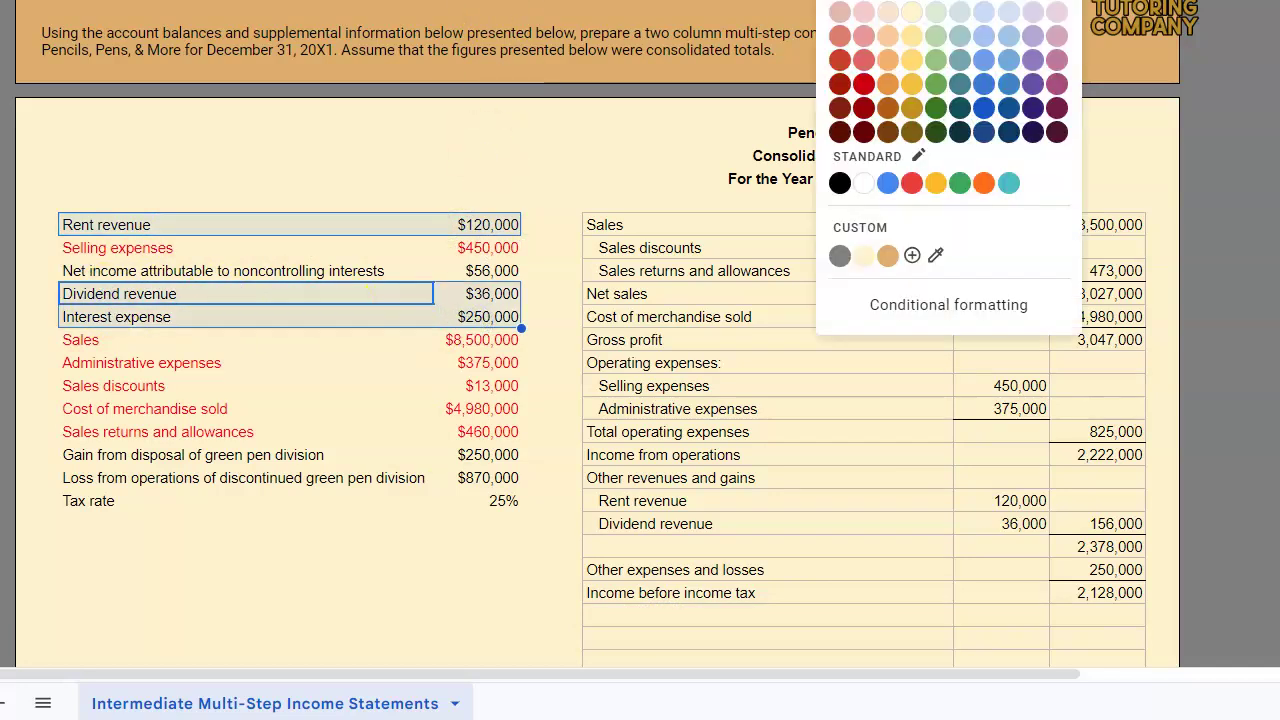
pyautogui.click(868, 12)
# Step: Add an Income tax line that multiplies income before income tax by the tax rate with the formula =I29*E25
pyautogui.click(650, 615)
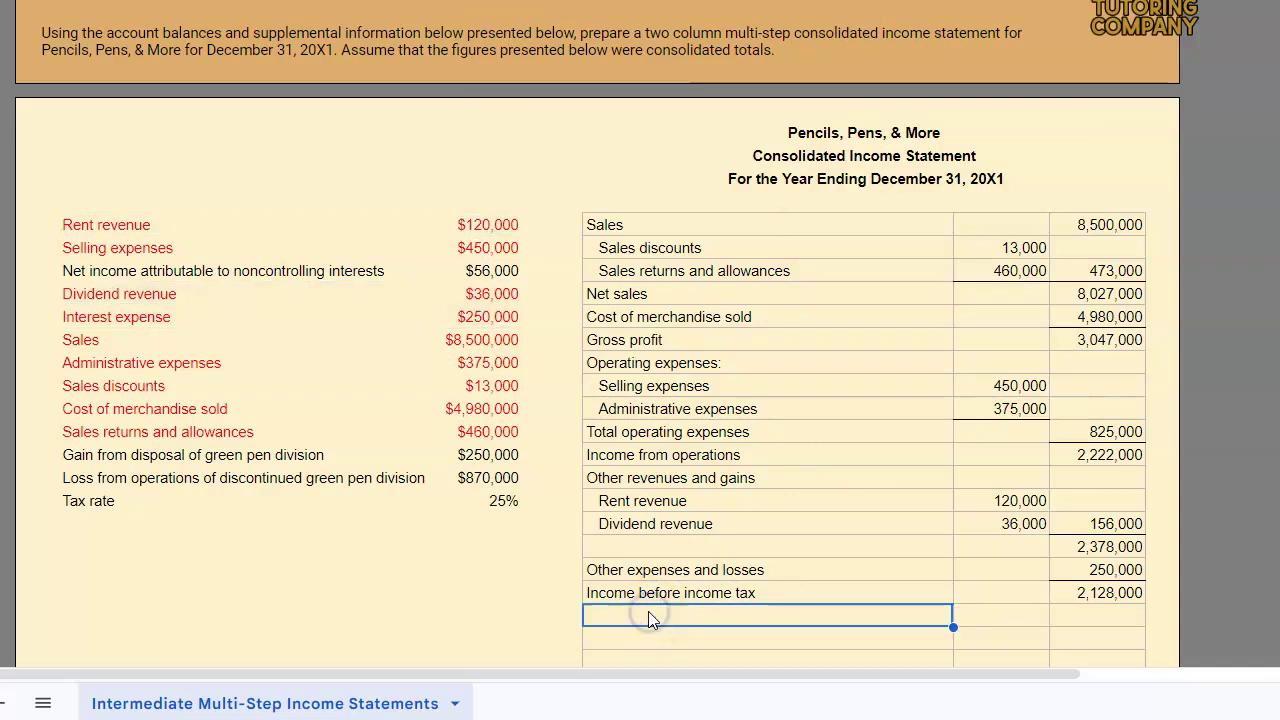
pyautogui.write('Income tax')
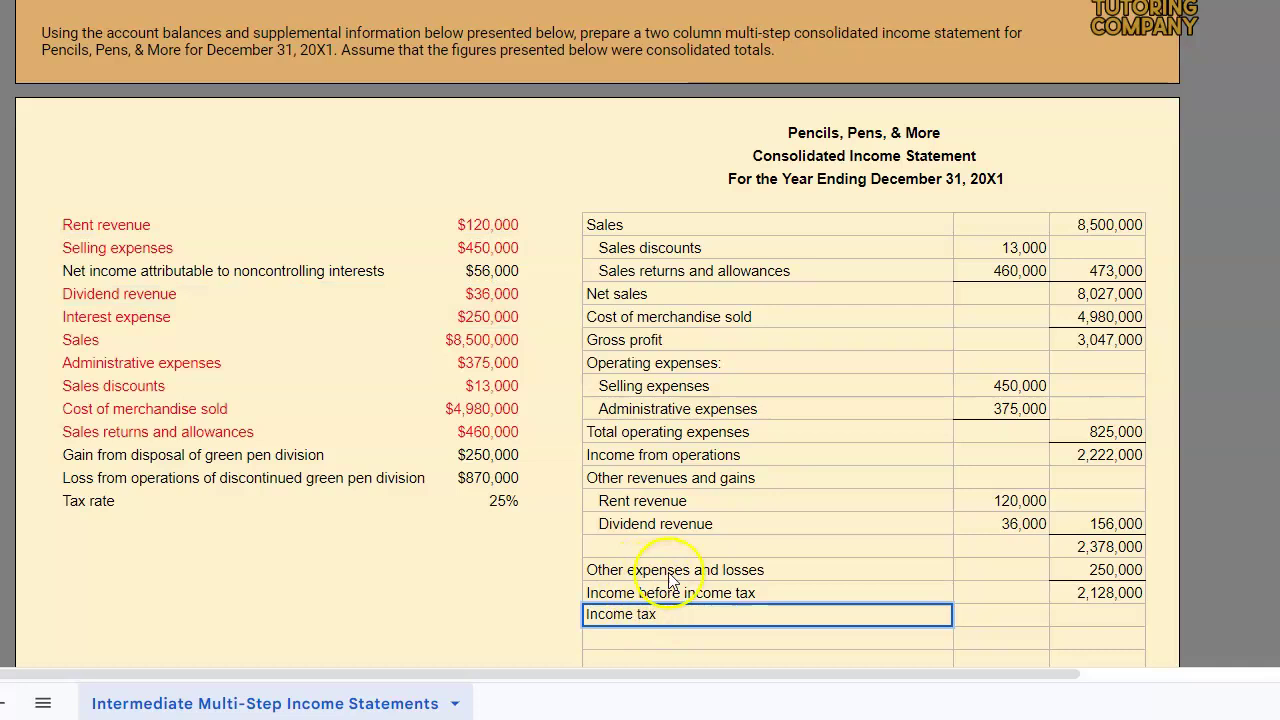
pyautogui.click(670, 577)
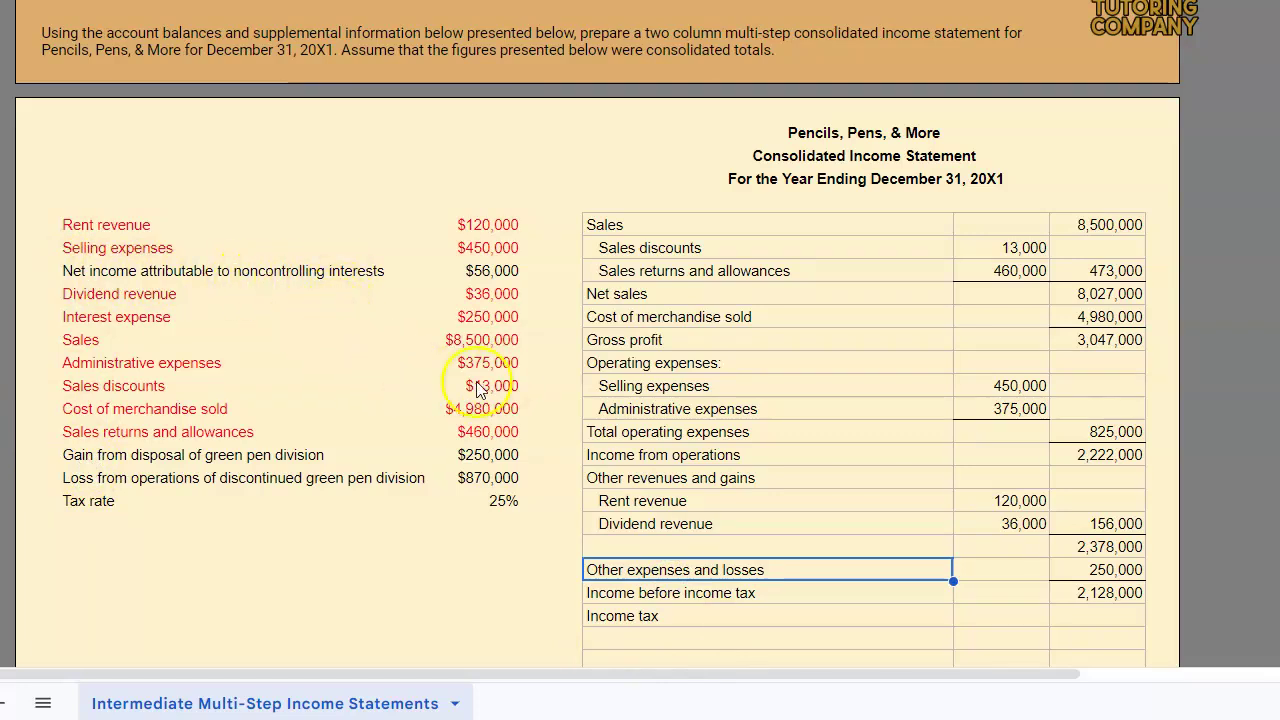
pyautogui.click(662, 637)
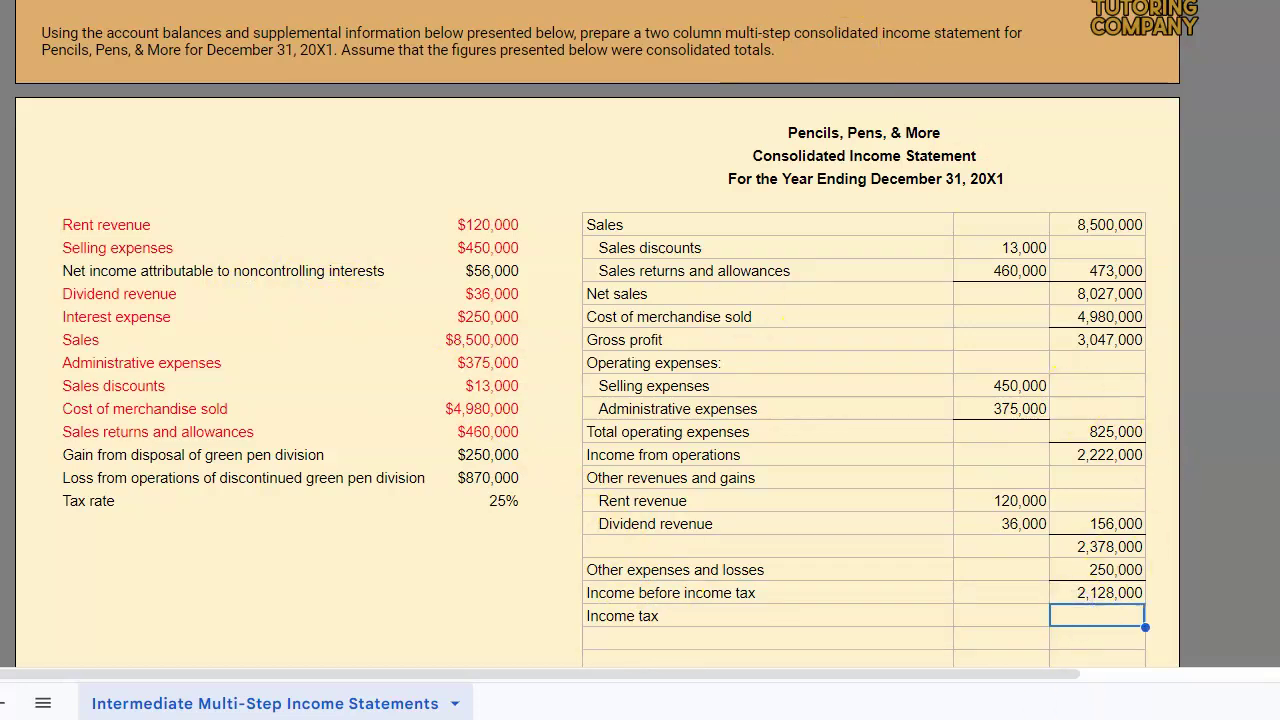
pyautogui.write('=')
pyautogui.click(1080, 594)
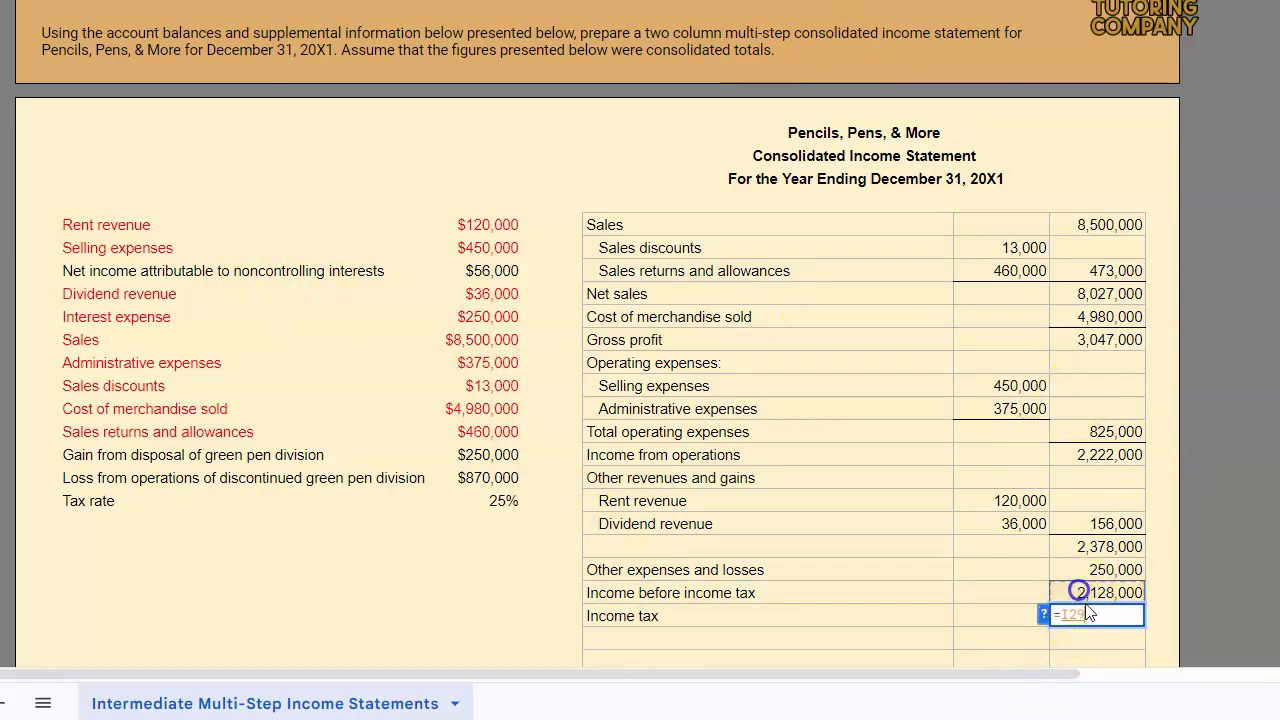
pyautogui.write('*')
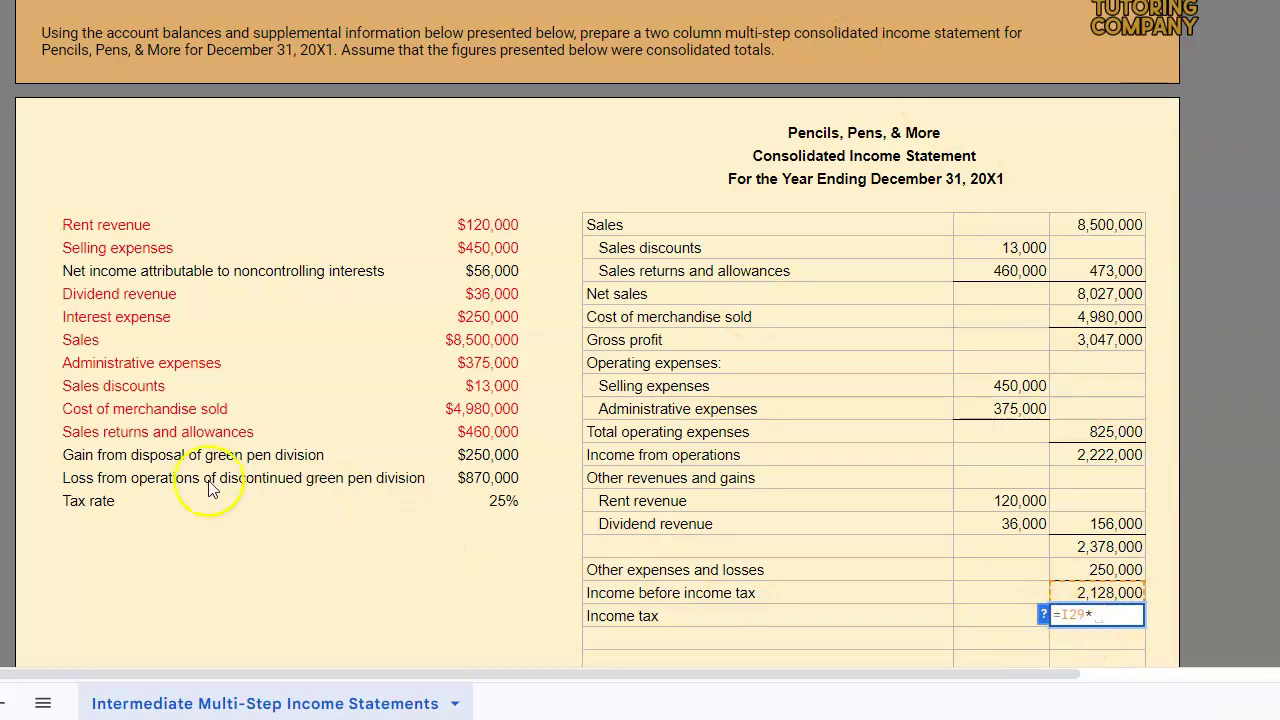
pyautogui.click(487, 503)
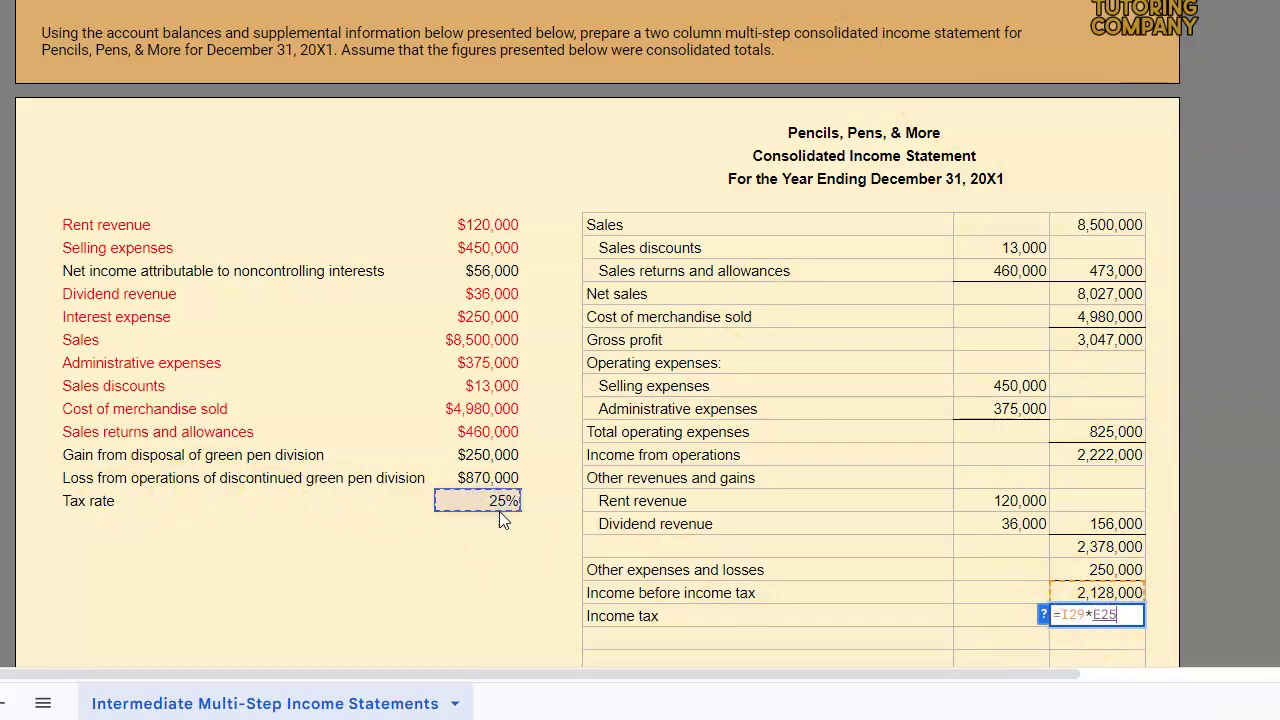
pyautogui.press('Return')
pyautogui.click(612, 640)
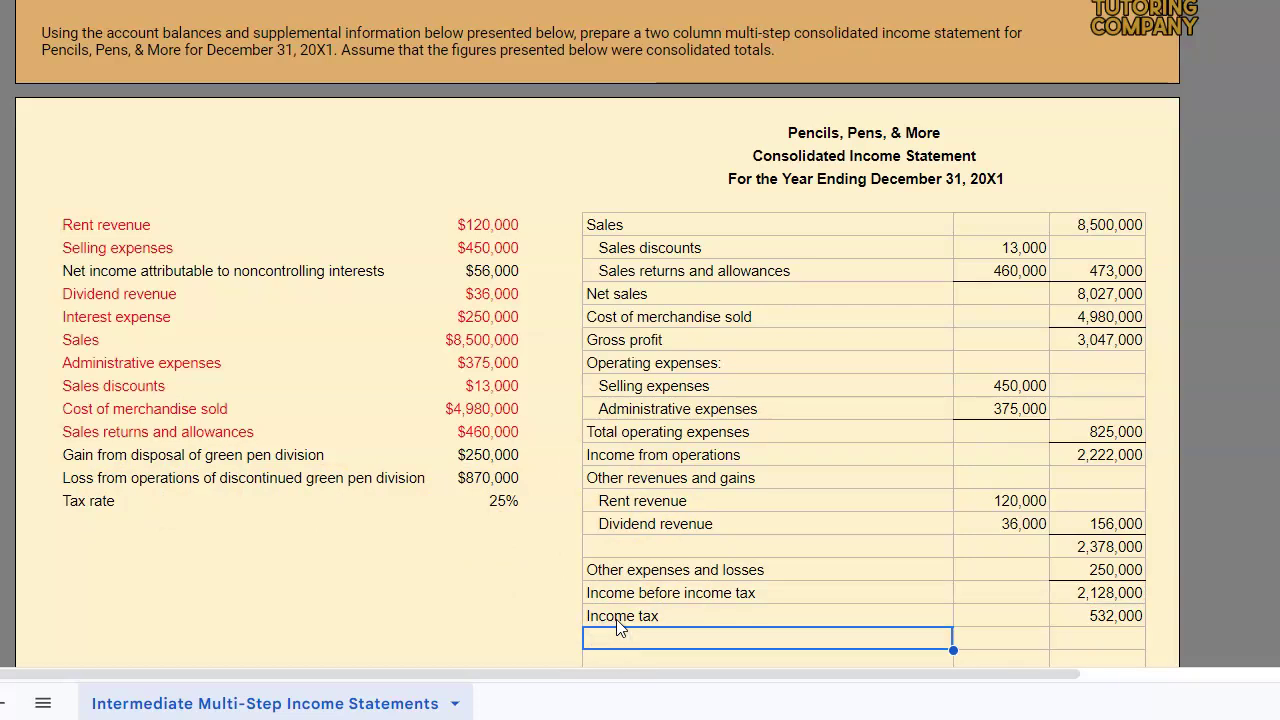
# Step: Add an Income from continuing operations line with a formula subtracting income tax from income before income tax
pyautogui.write('Income from contin')
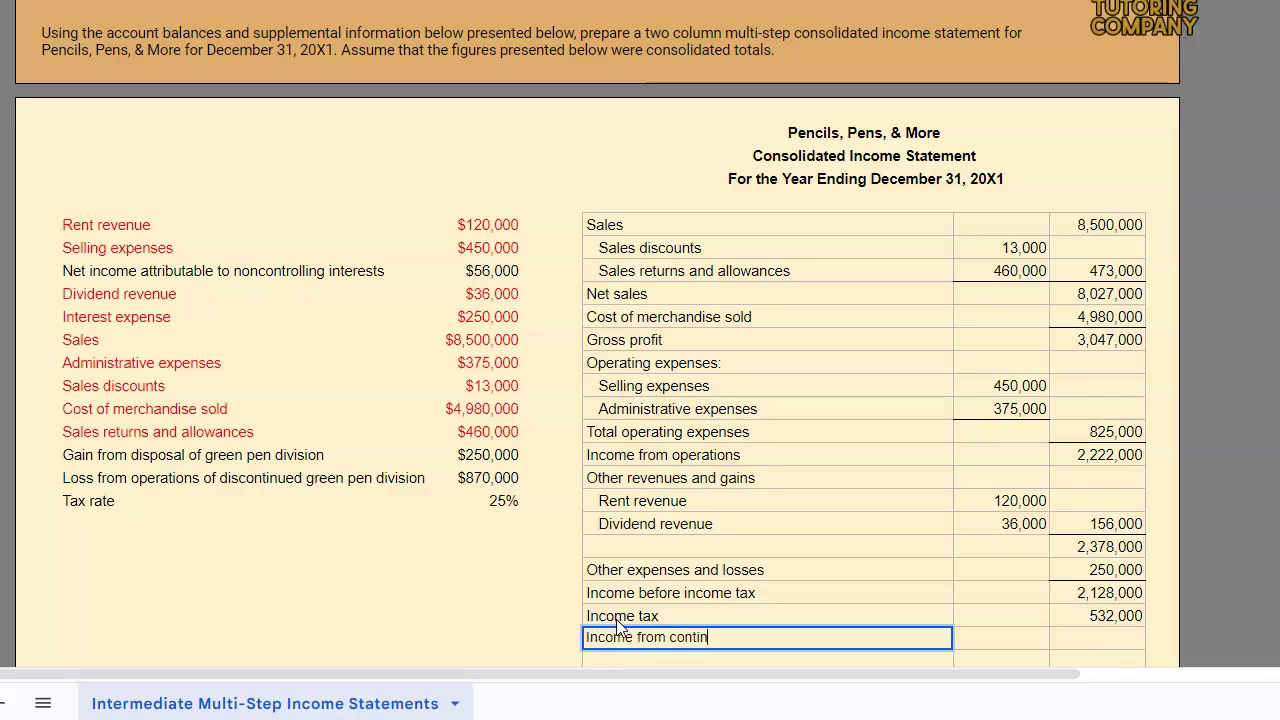
pyautogui.write('uing operations')
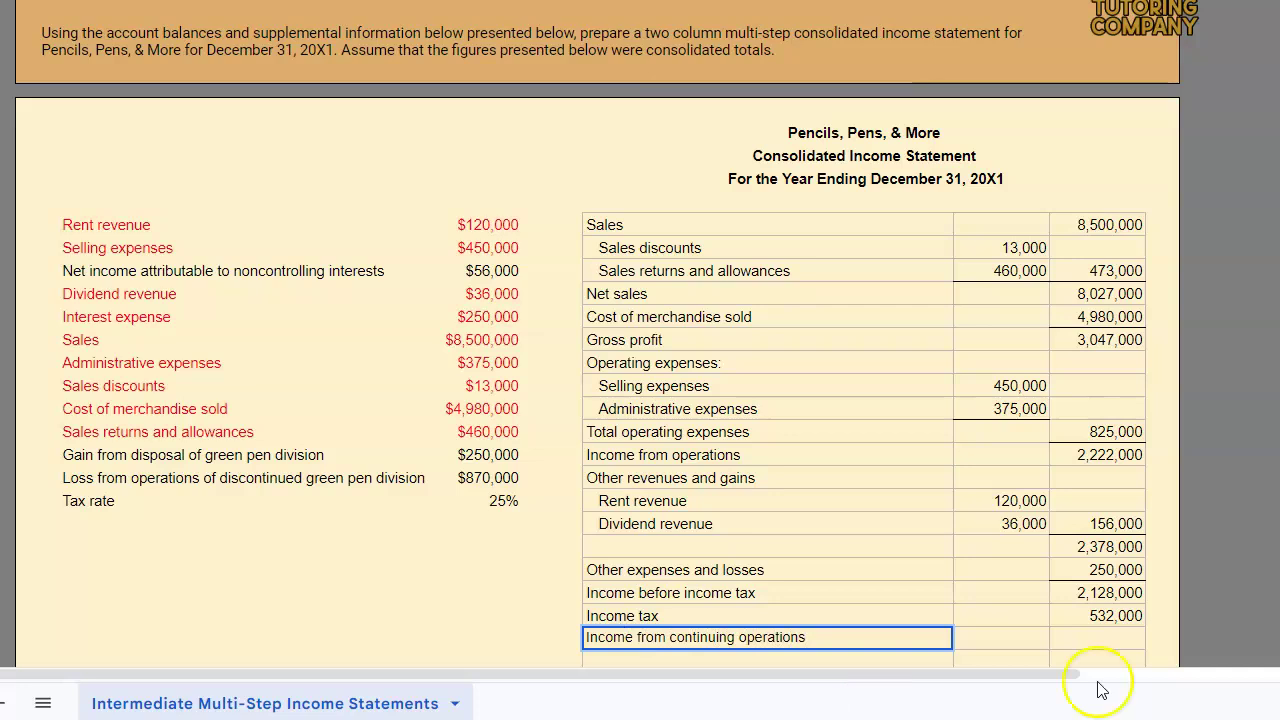
pyautogui.click(1096, 645)
pyautogui.write('=')
pyautogui.click(1096, 593)
pyautogui.write('-')
pyautogui.click(1100, 615)
pyautogui.press('Return')
# Step: Add a bottom border beneath the income tax amount in the second amount column
pyautogui.scroll(-3, 877, 514)
pyautogui.click(1082, 462)
pyautogui.click(1083, 448)
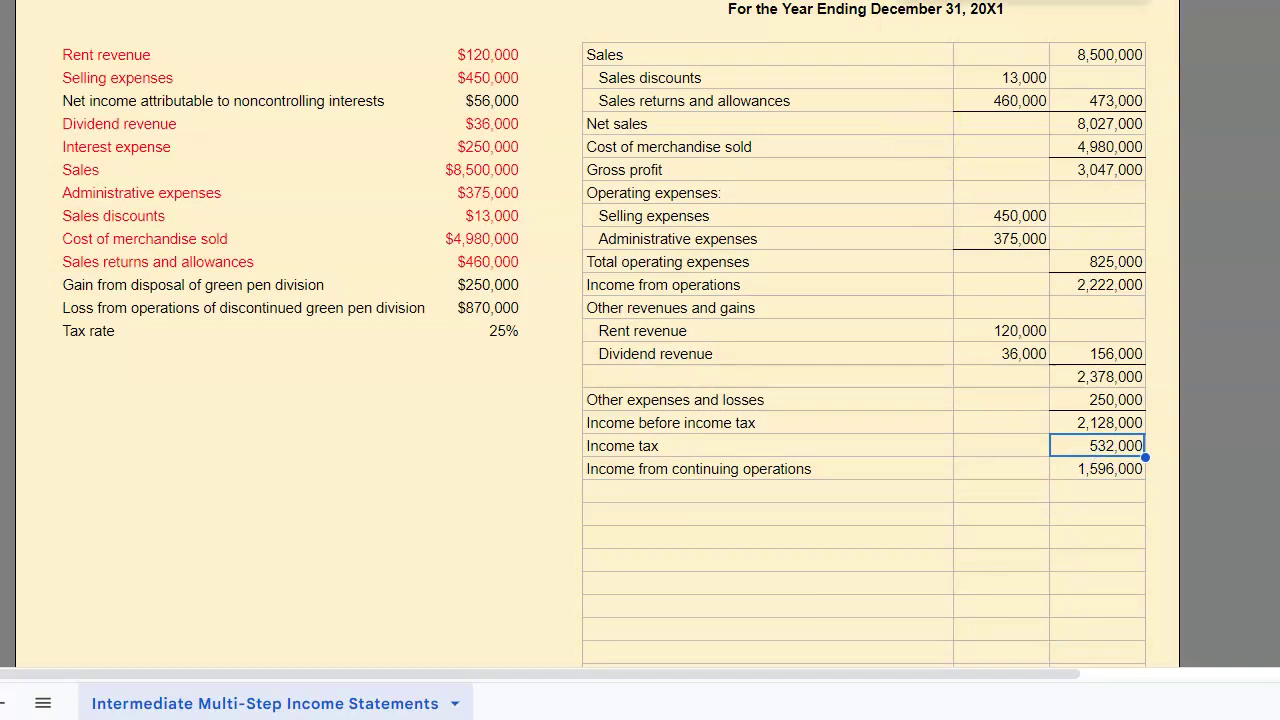
# Step: Add a Discontinued operations heading below the Income from continuing operations line
pyautogui.click(723, 489)
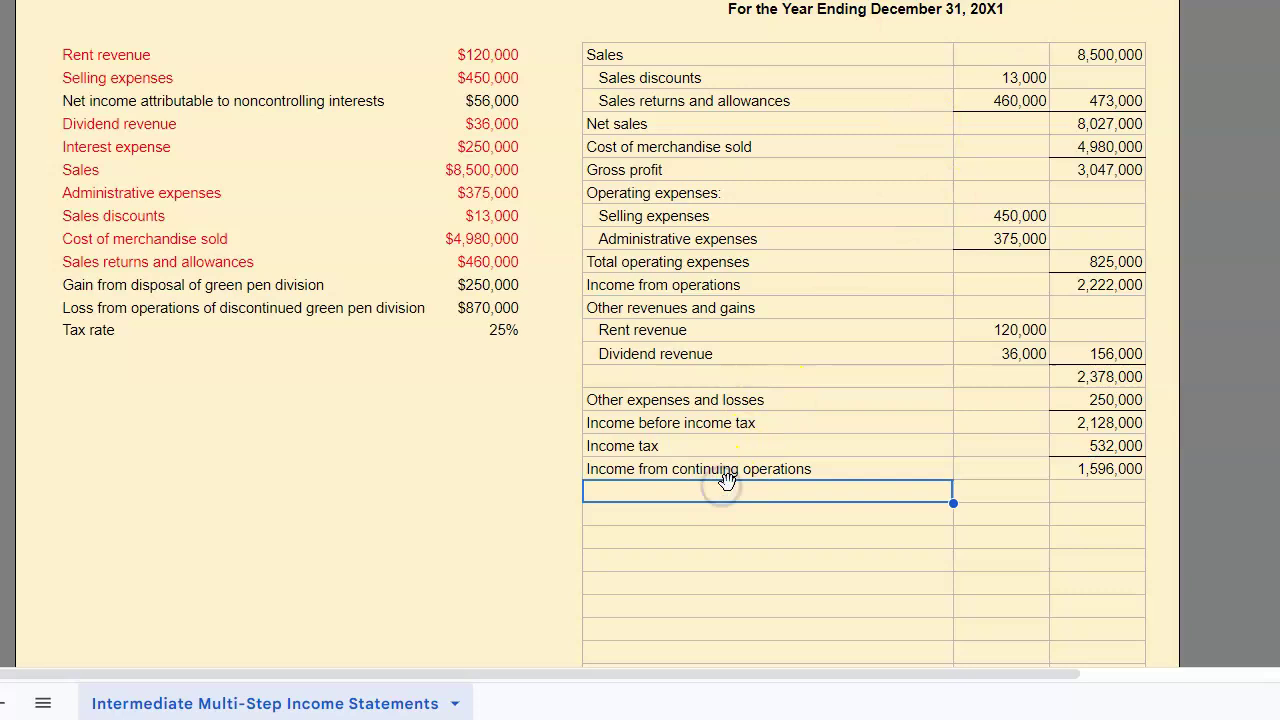
pyautogui.write('Discontinued operations')
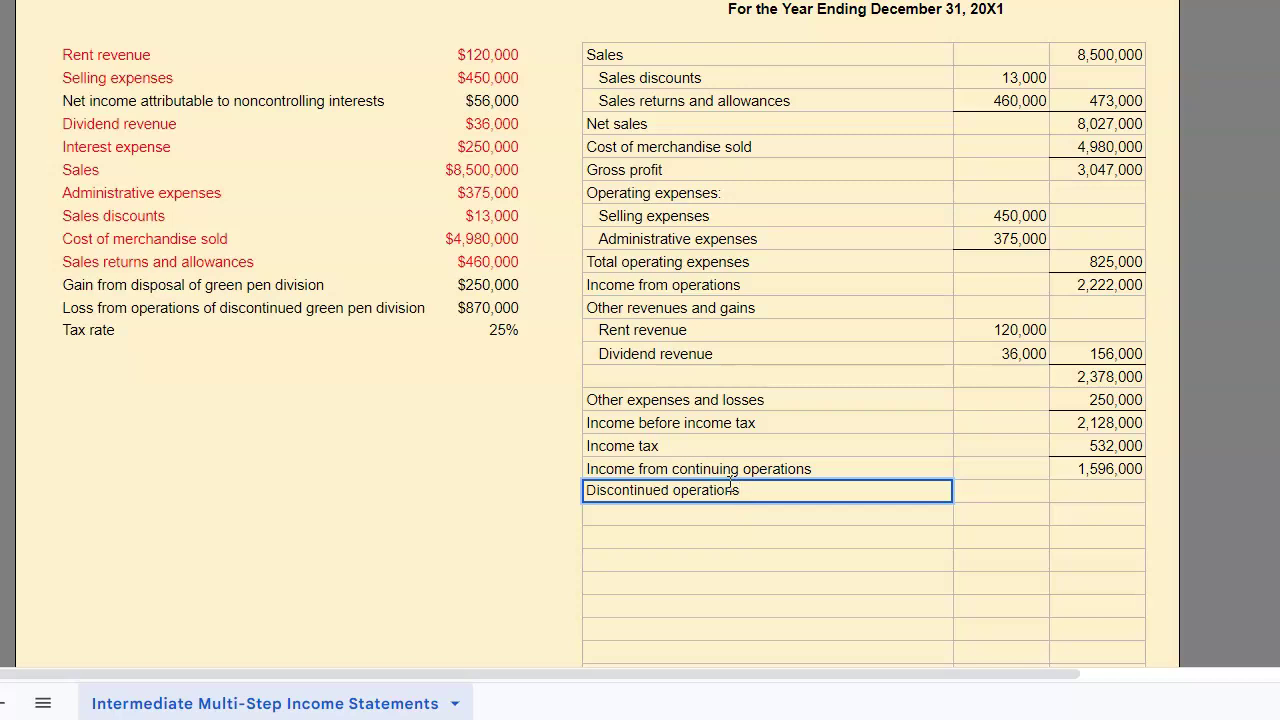
pyautogui.click(737, 538)
pyautogui.scroll(1, 655, 532)
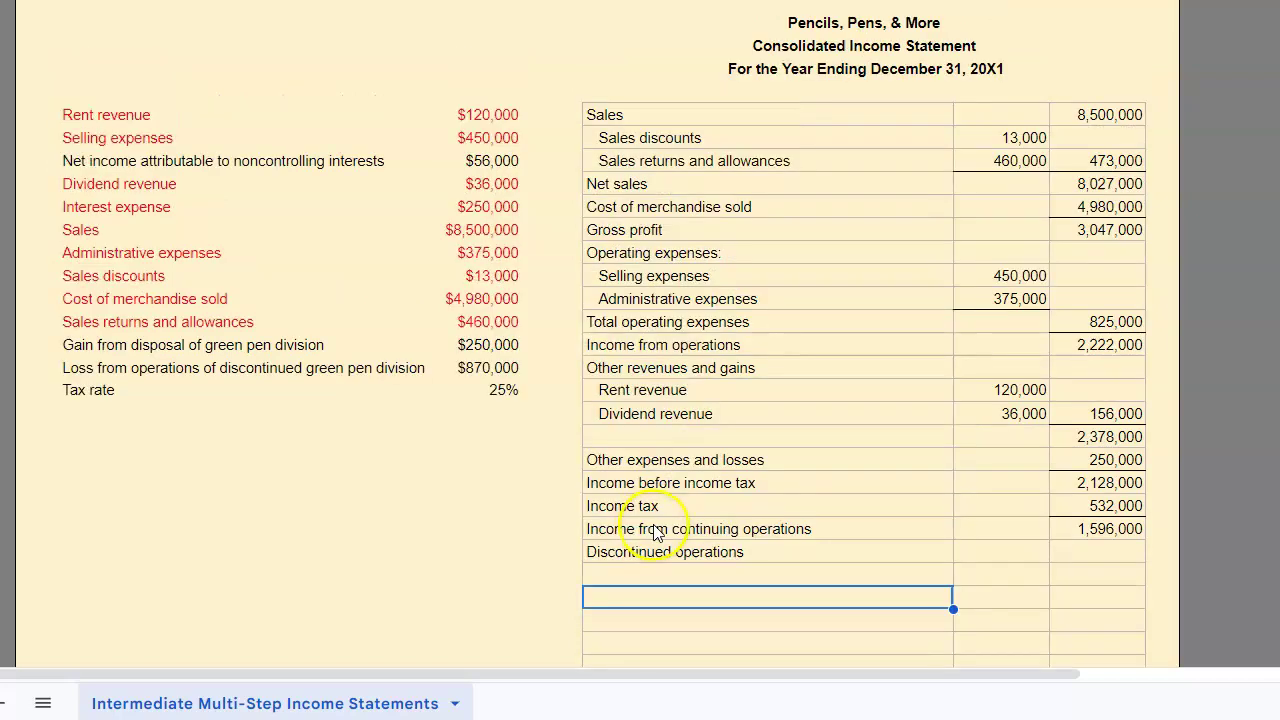
pyautogui.scroll(3, 655, 532)
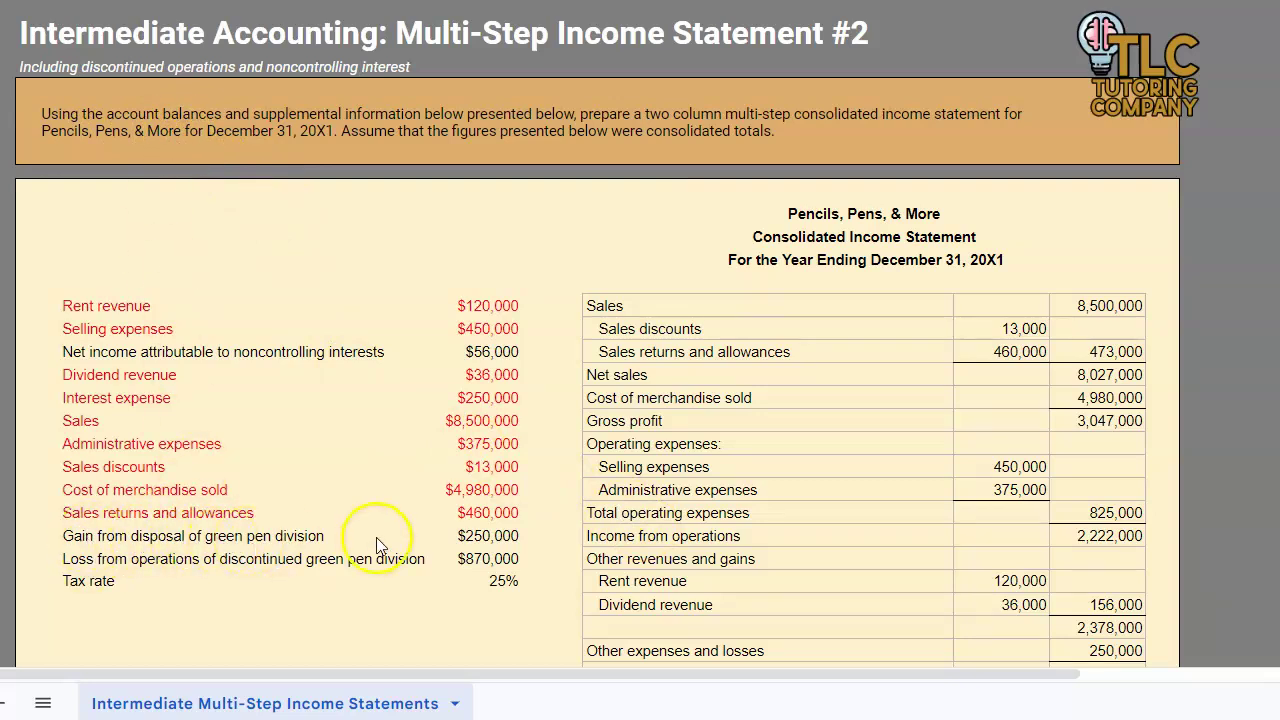
# Step: Under the heading, add the labels Gain from disposal of green pen division and Loss from operations of discontinued green pen division, net of tax
pyautogui.scroll(-3, 376, 537)
pyautogui.click(630, 597)
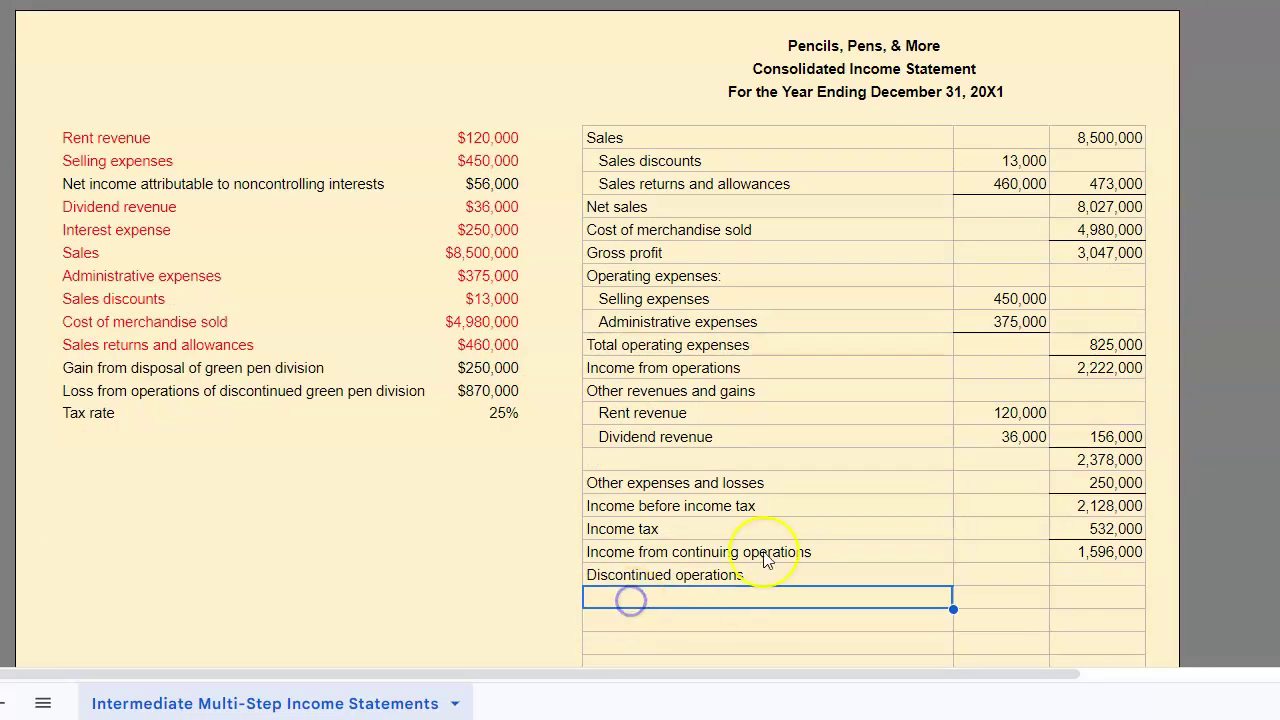
pyautogui.write('Gain')
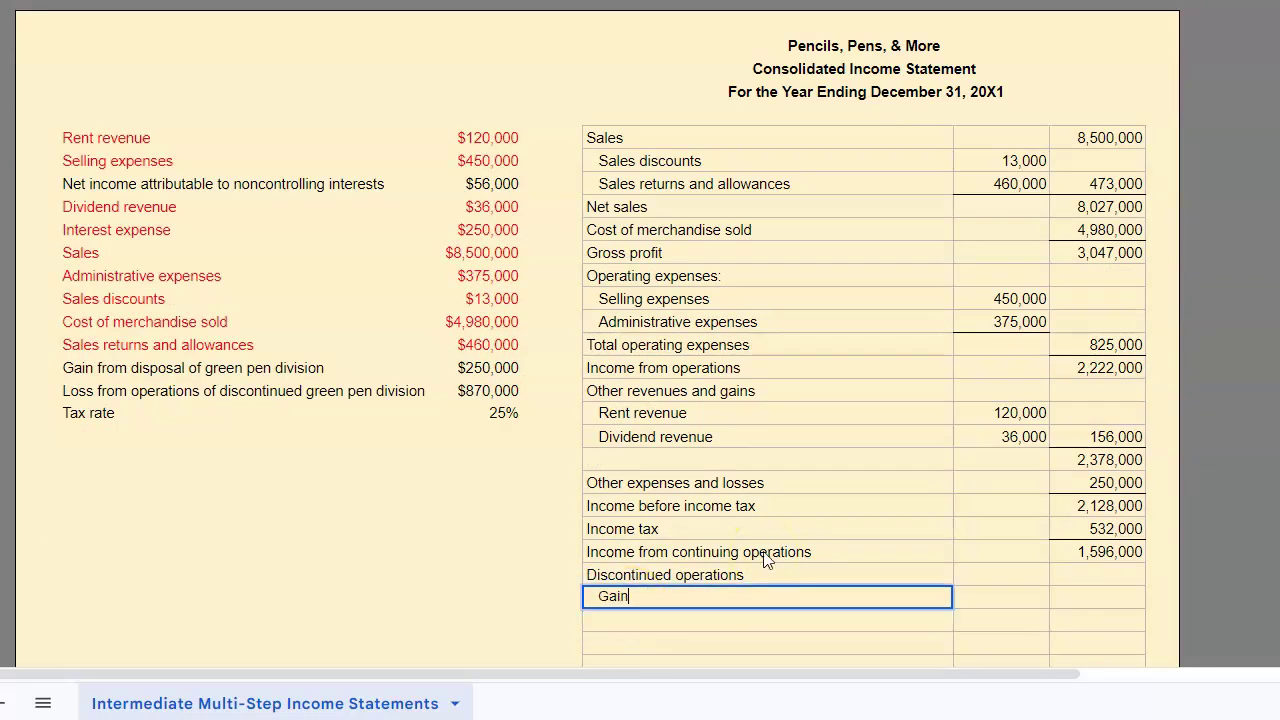
pyautogui.write(' from disposal of green pen division')
pyautogui.press('Return')
pyautogui.write('Loss from ope')
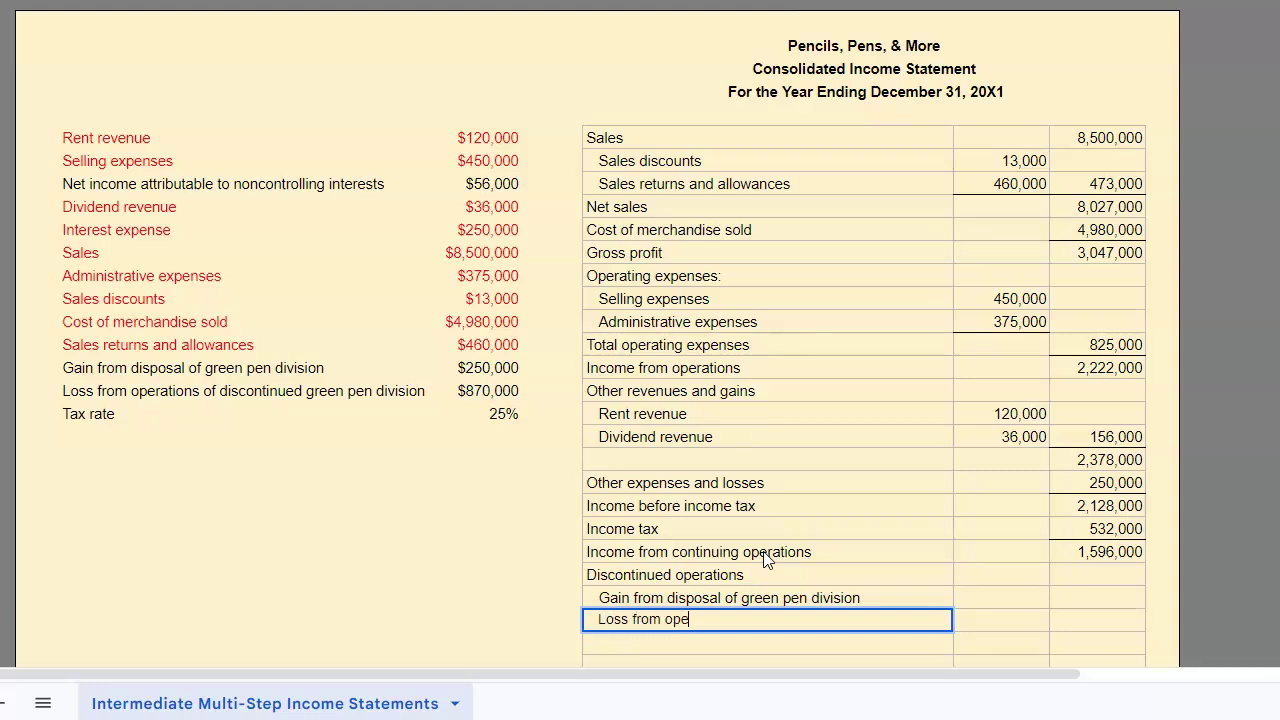
pyautogui.write('ratins of discontinued green pen vi')
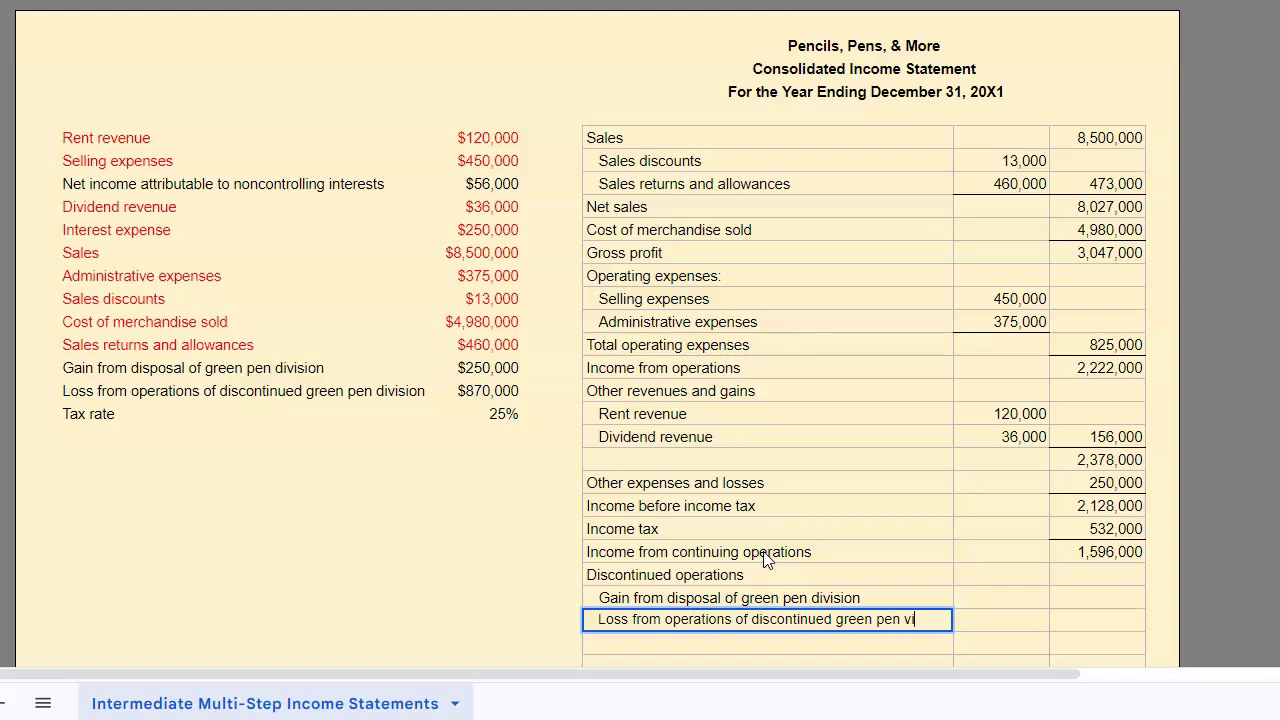
pyautogui.write('sivision, net of tax')
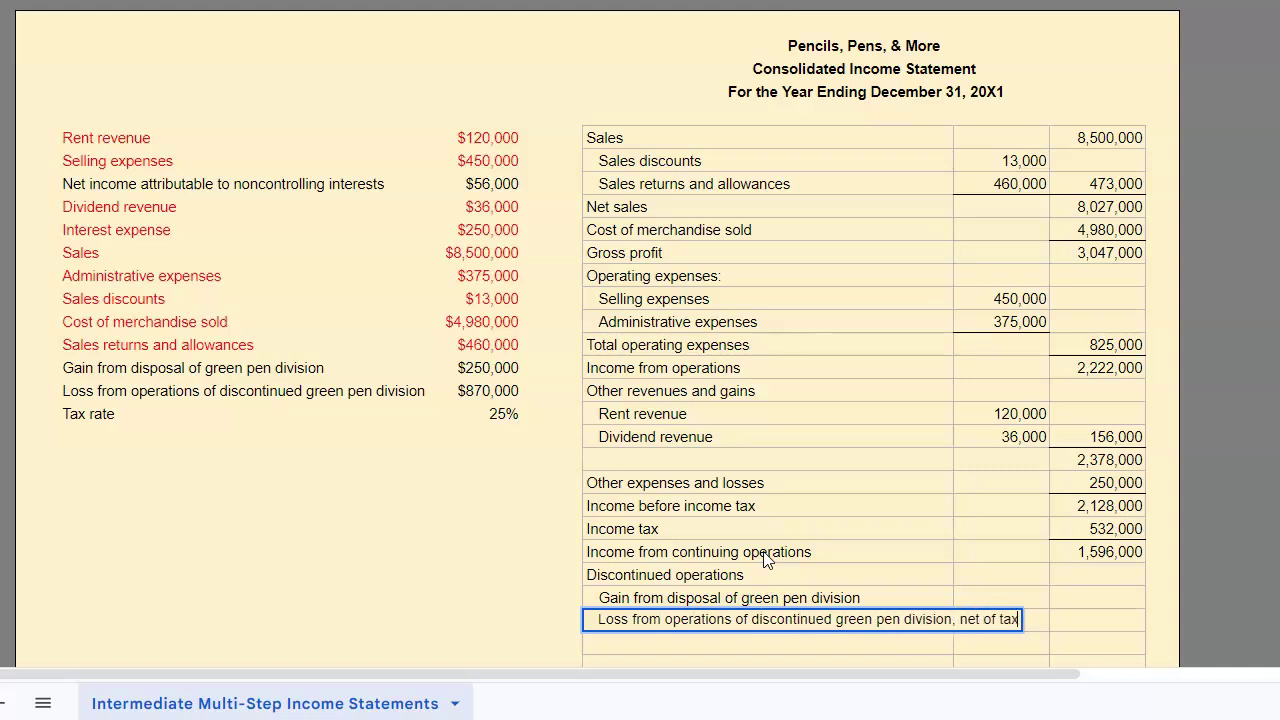
# Step: Append ", net of tax" to the gain label and widen the description column to fit the loss label
pyautogui.doubleClick(855, 597)
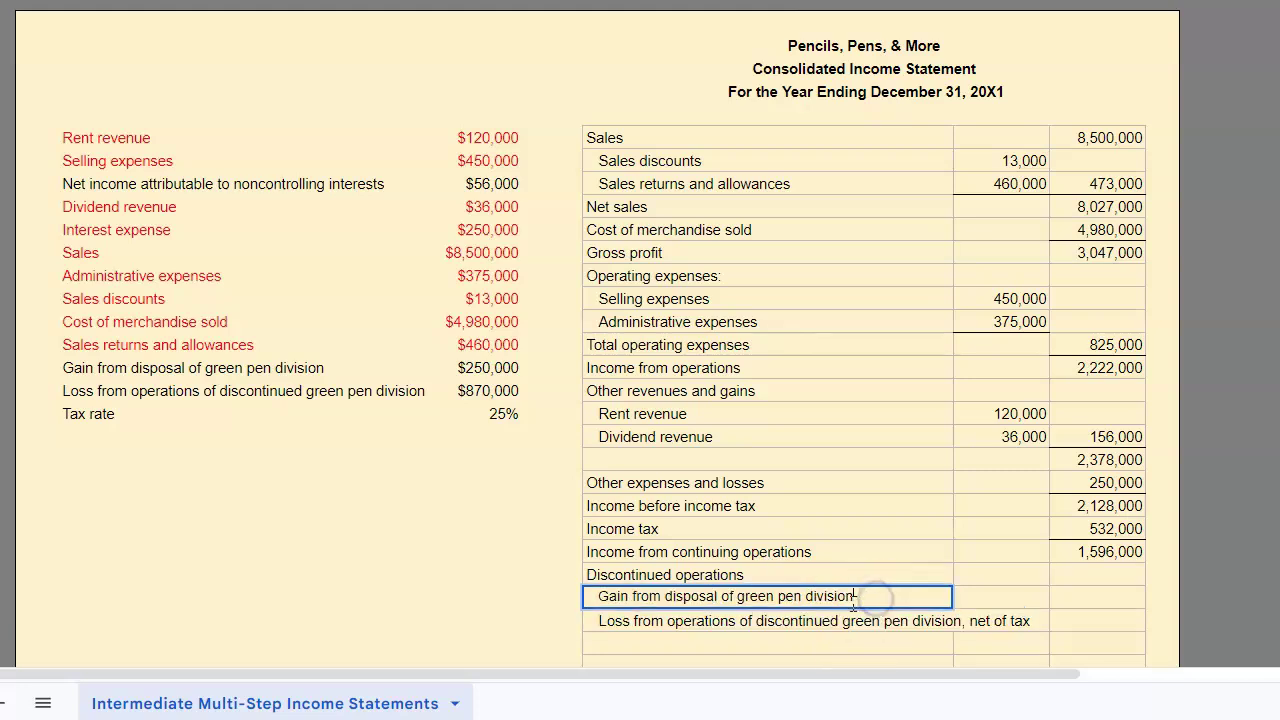
pyautogui.write(', net of tax')
pyautogui.click(1029, 600)
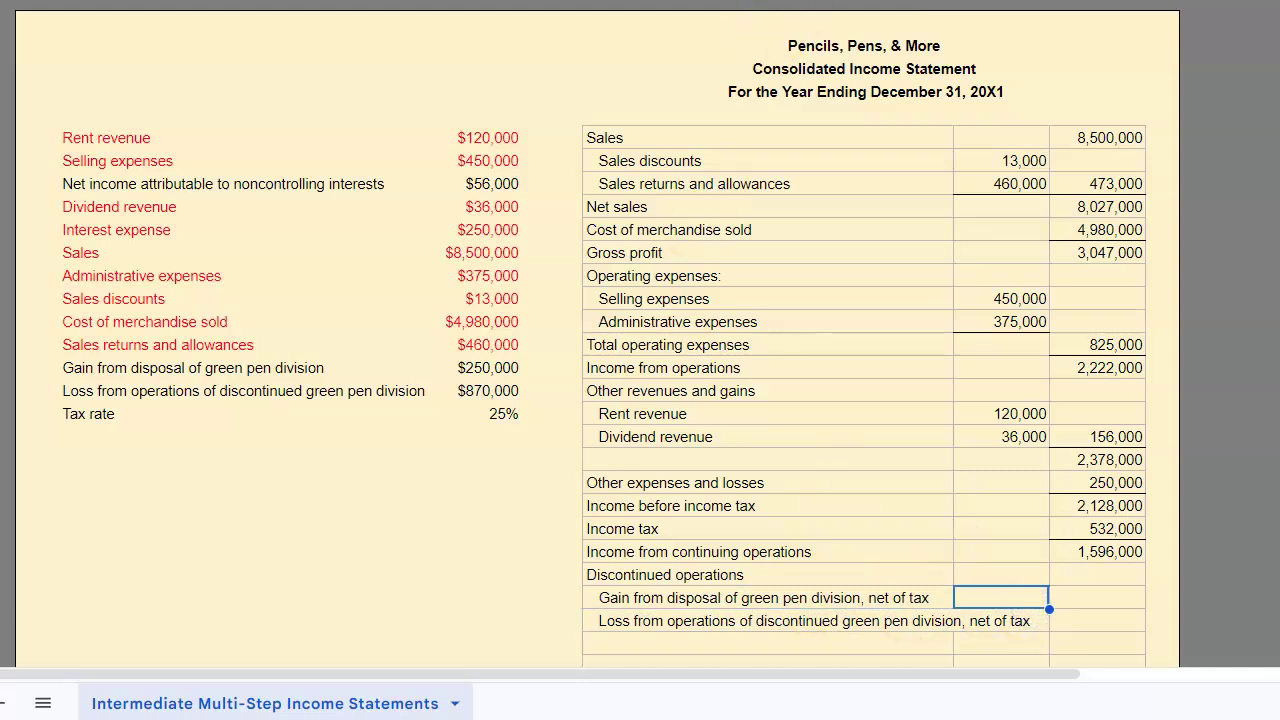
pyautogui.moveTo(954, 5); pyautogui.dragTo(1053, 5)
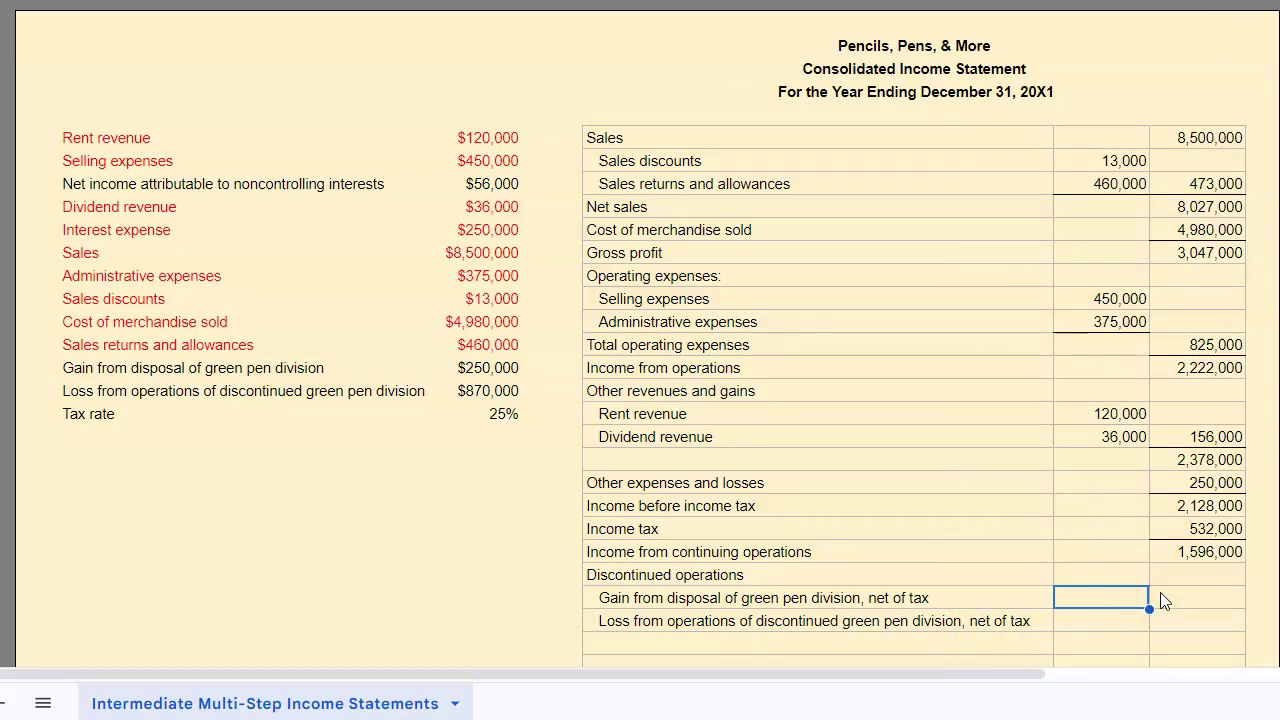
# Step: Calculate the after-tax gain from disposal in the first amount column with the formula =250000*(1-E25)
pyautogui.write('=')
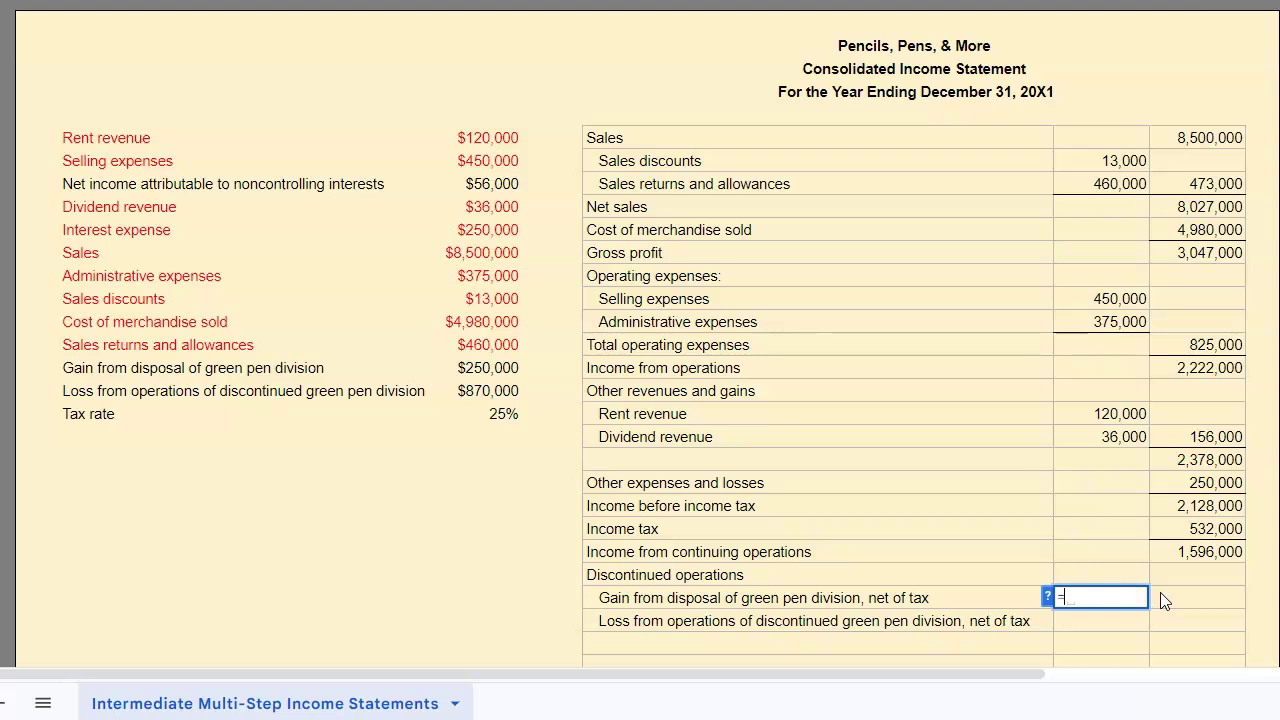
pyautogui.write('250000*')
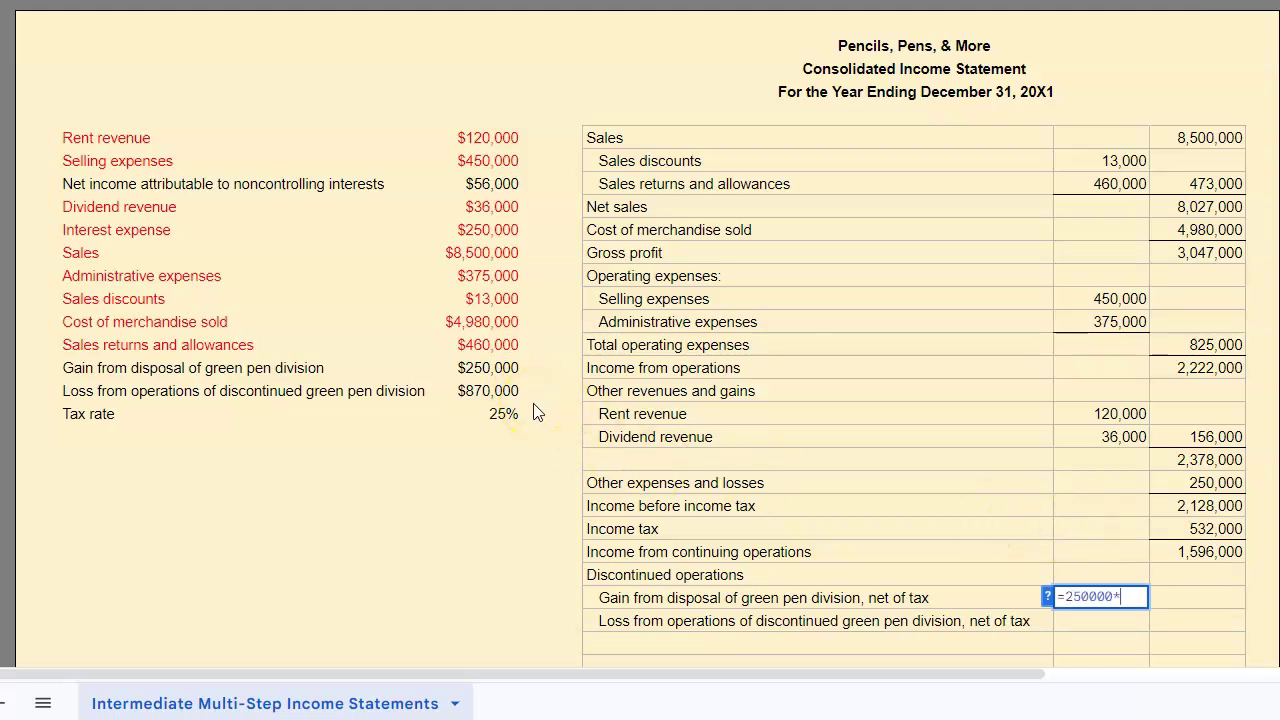
pyautogui.write('(1-')
pyautogui.click(508, 414)
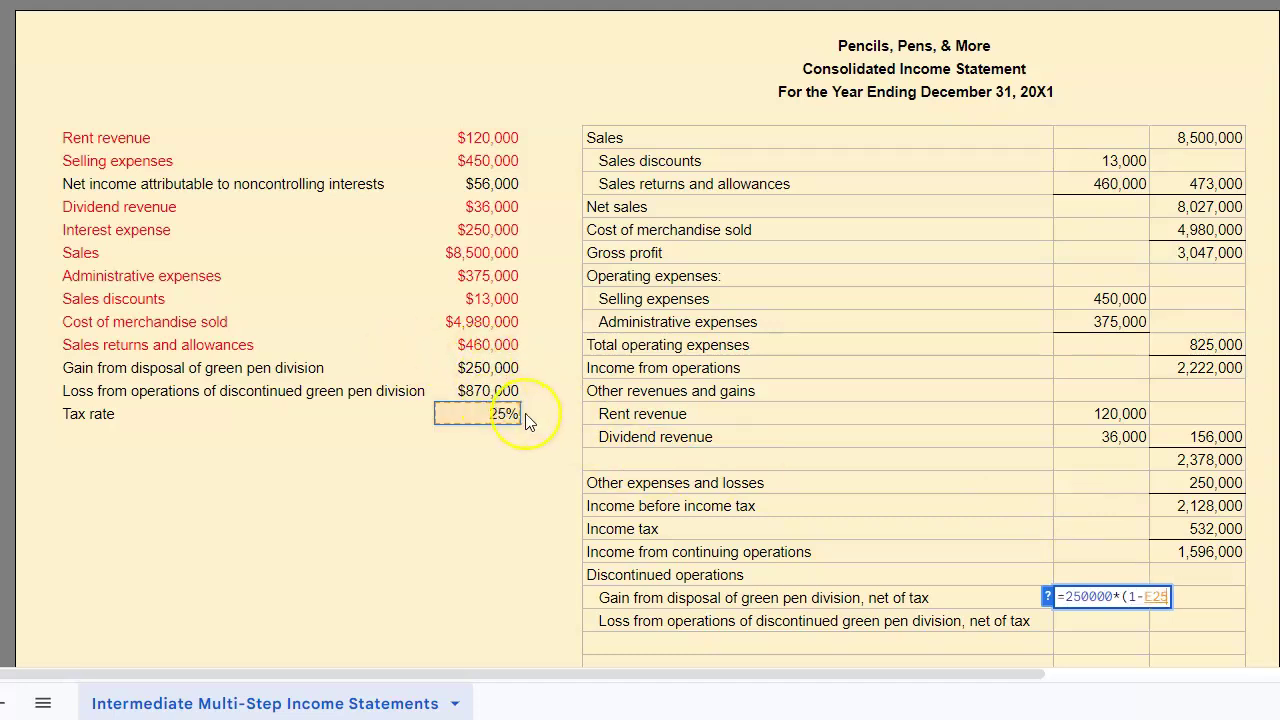
pyautogui.write(')')
pyautogui.press('Return')
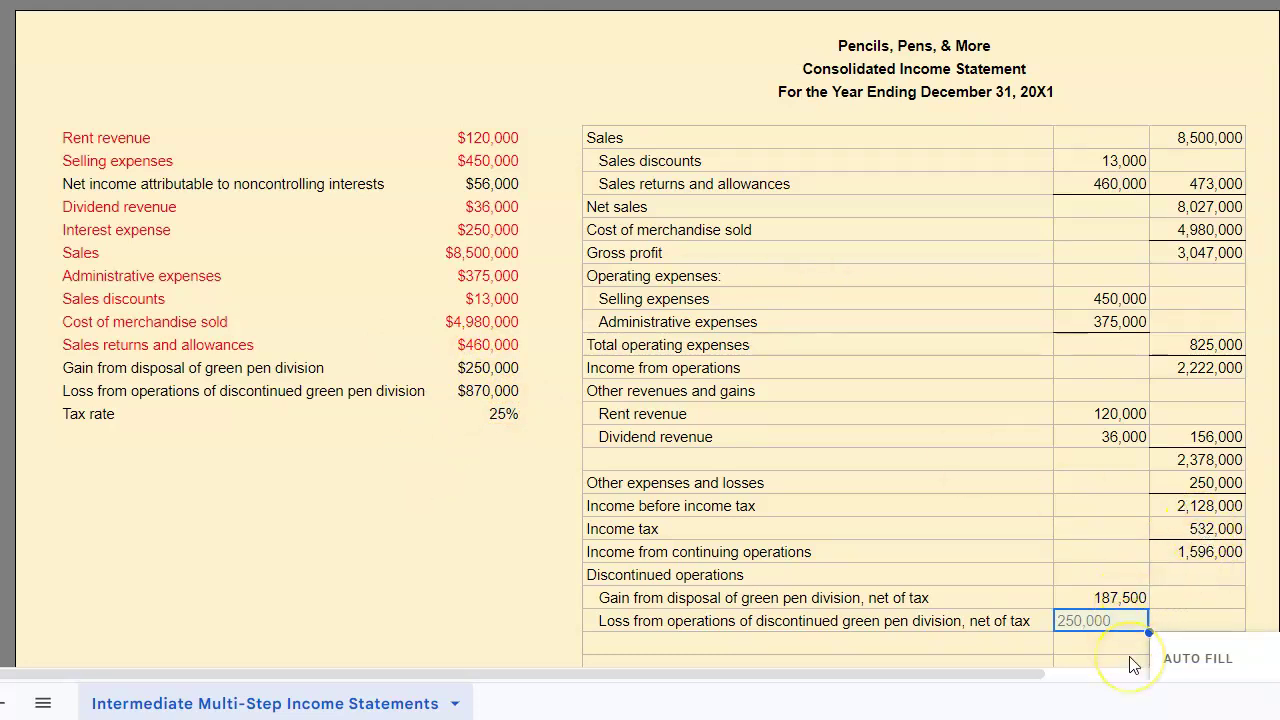
# Step: Calculate the after-tax loss from discontinued operations in the first amount column with =870000*(1-E25)
pyautogui.write('=87')
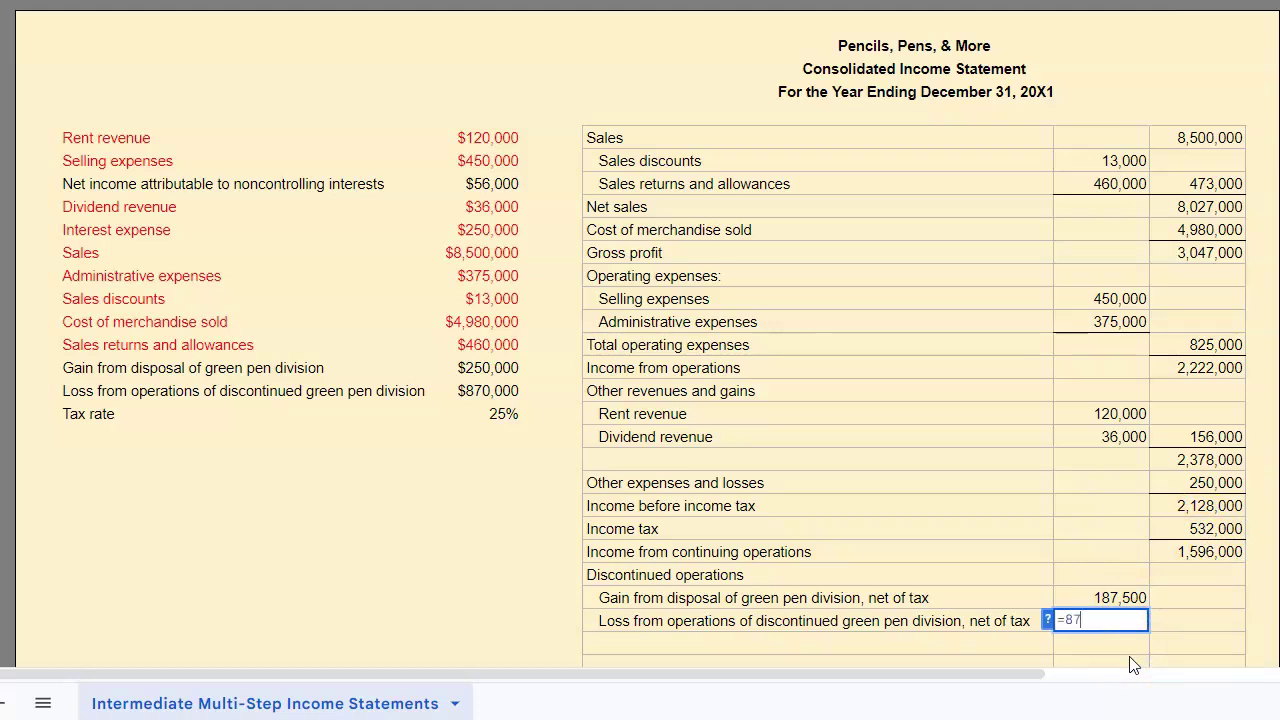
pyautogui.write('0000*(1-')
pyautogui.click(503, 413)
pyautogui.write(')')
pyautogui.press('Return')
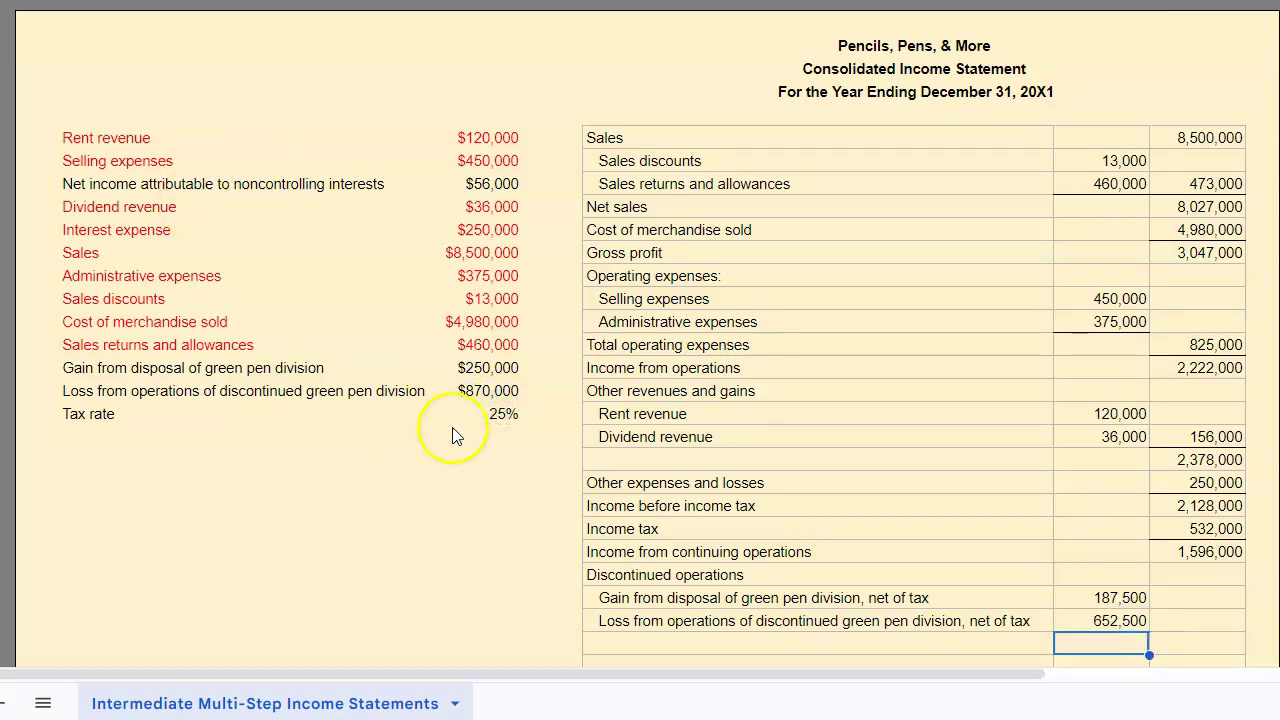
# Step: Net the discontinued gain and loss in the loss row's second amount column with the formula =H33-H34
pyautogui.click(1190, 620)
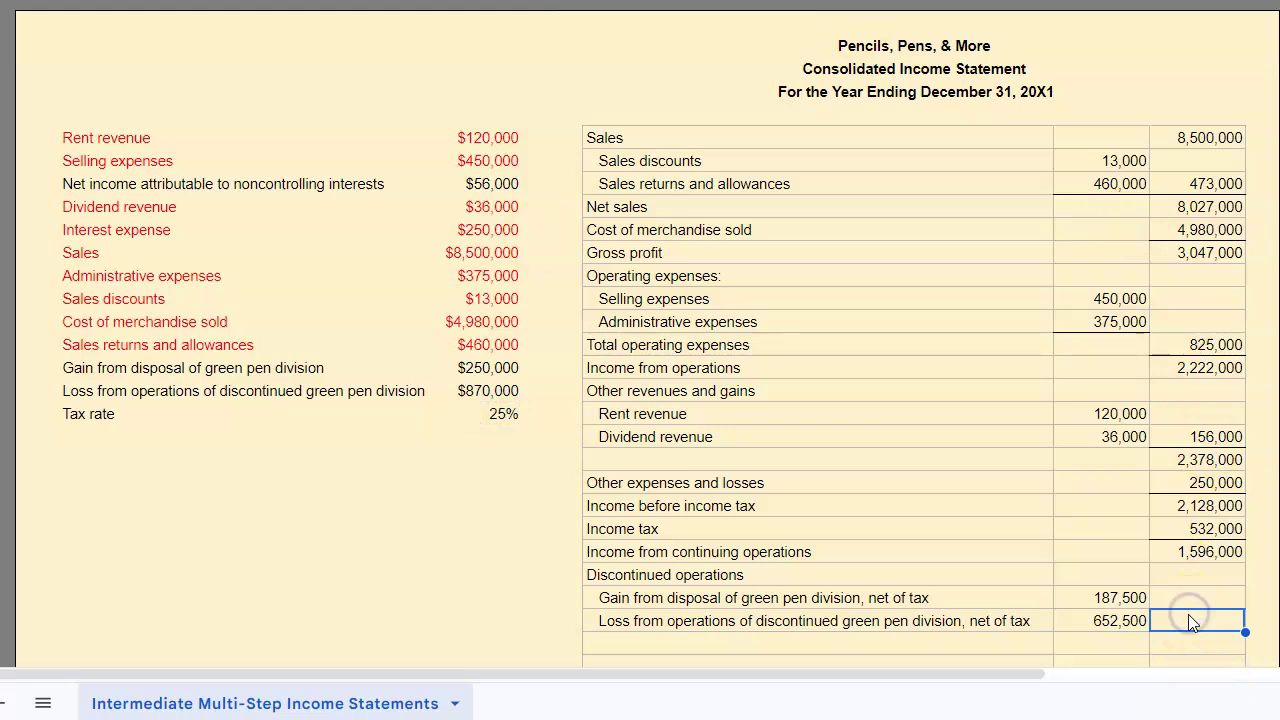
pyautogui.write('=')
pyautogui.click(1130, 597)
pyautogui.write('-')
pyautogui.click(1120, 620)
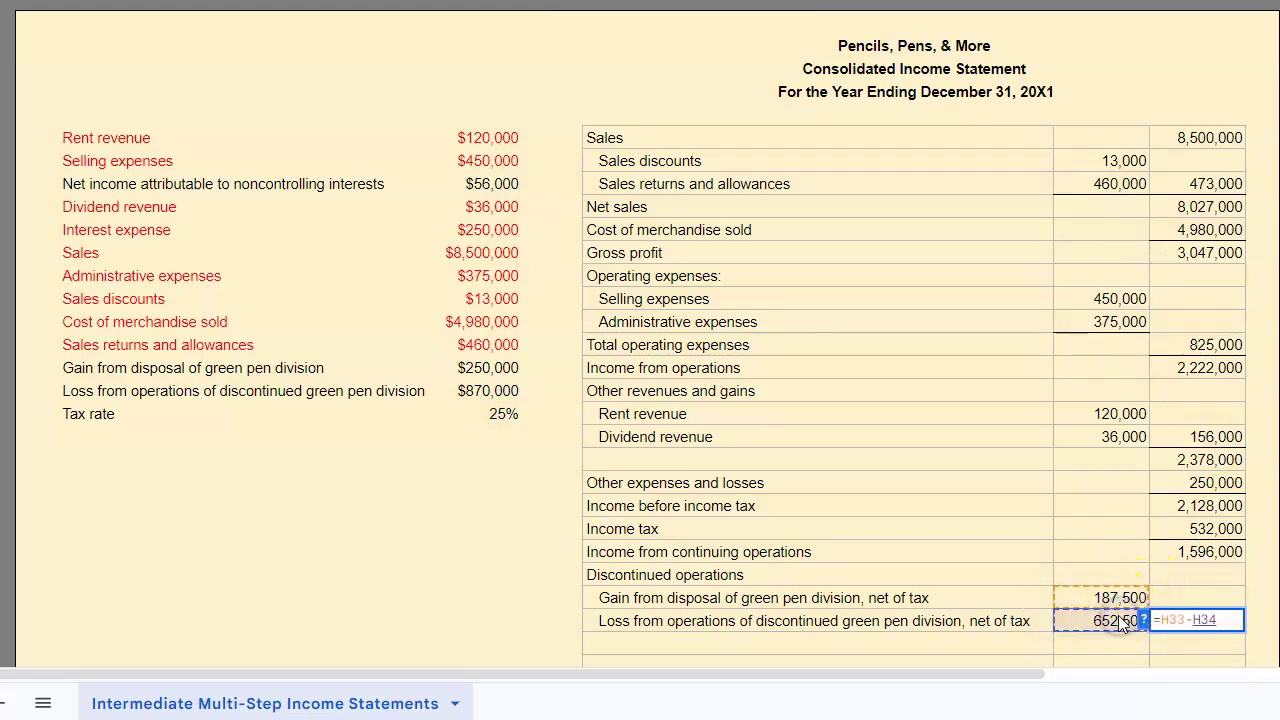
pyautogui.press('Return')
# Step: Add a Consolidated net income line that combines continuing and discontinued results with the formula =I31+I34
pyautogui.click(988, 588)
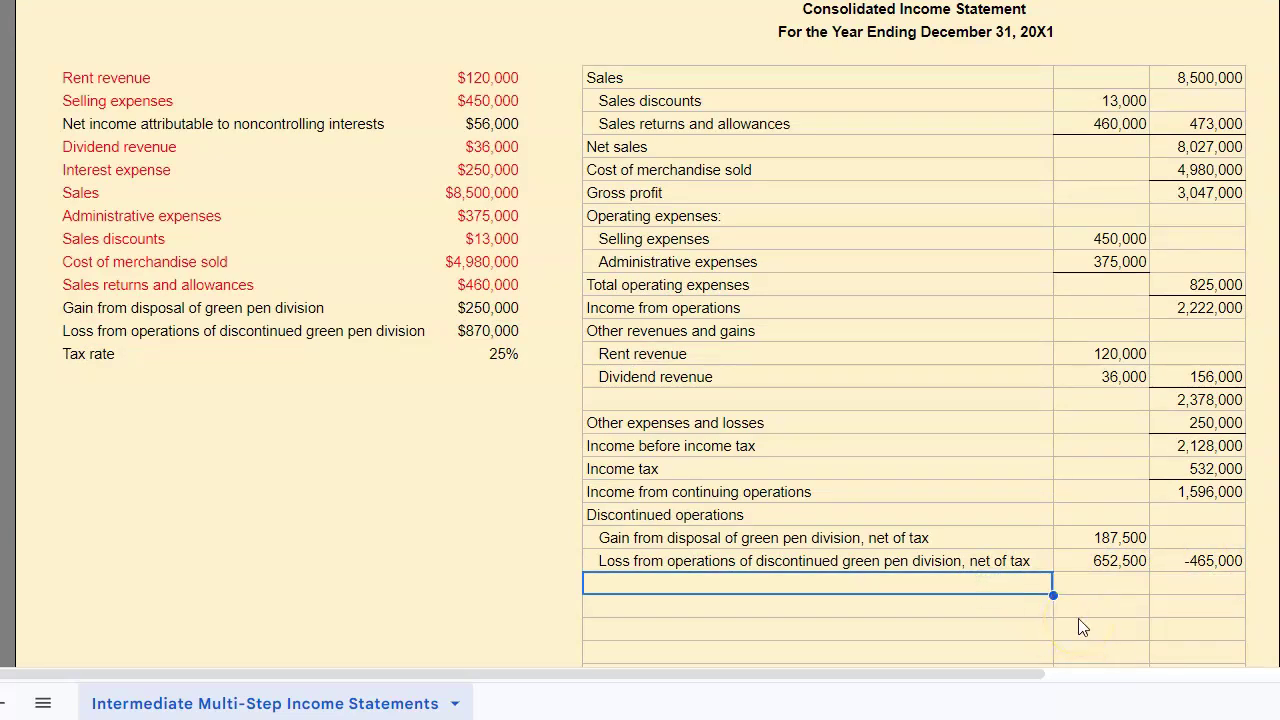
pyautogui.write('Consolidate')
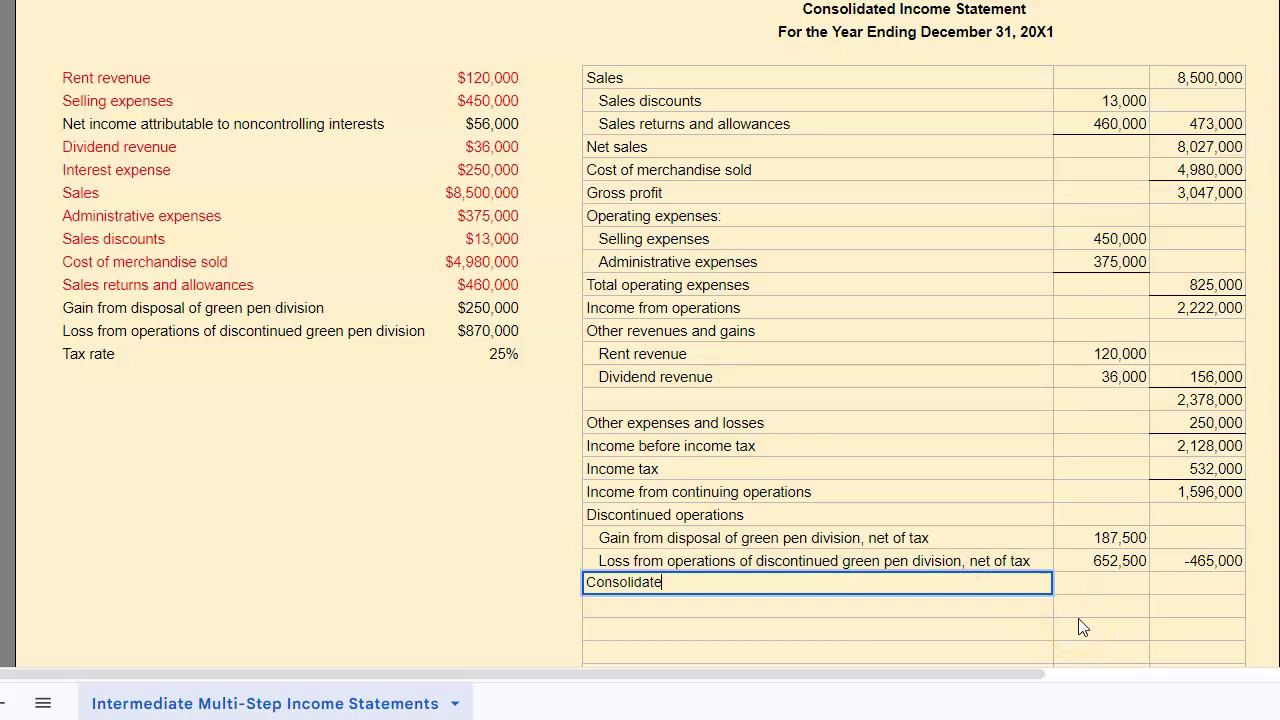
pyautogui.write('d net income')
pyautogui.click(1170, 584)
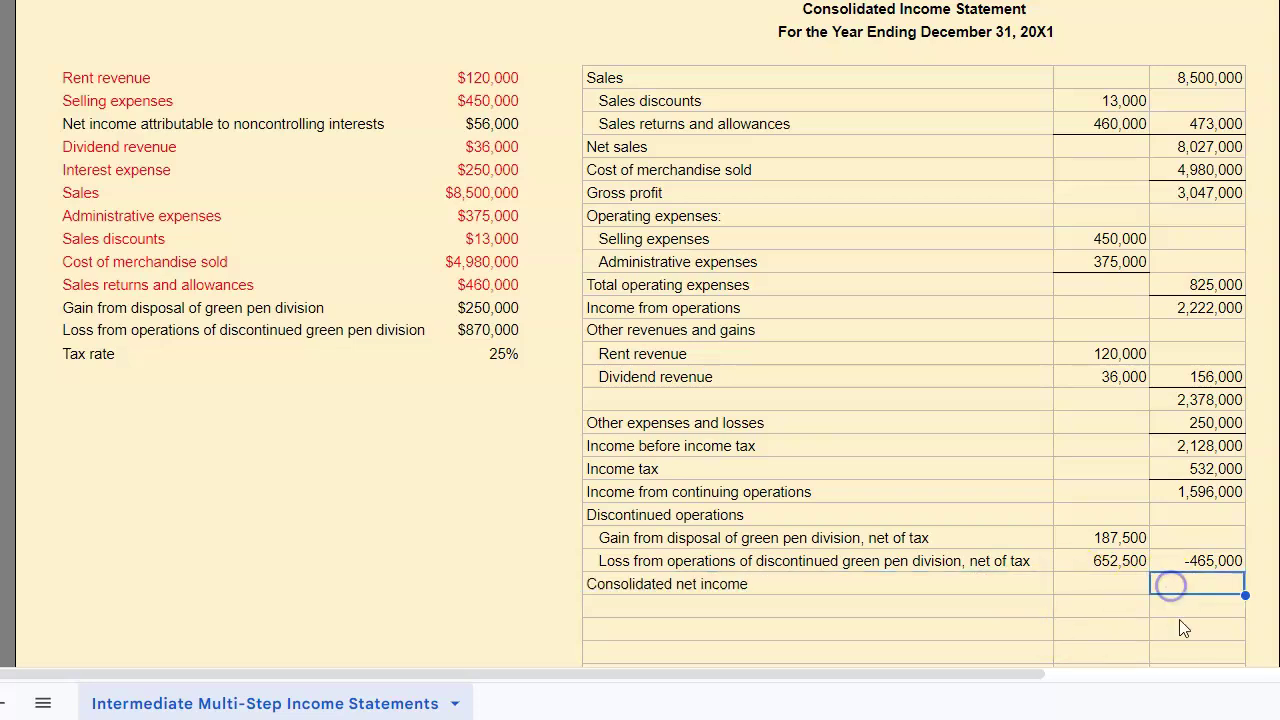
pyautogui.write('=')
pyautogui.click(1203, 491)
pyautogui.write('+')
pyautogui.click(1210, 561)
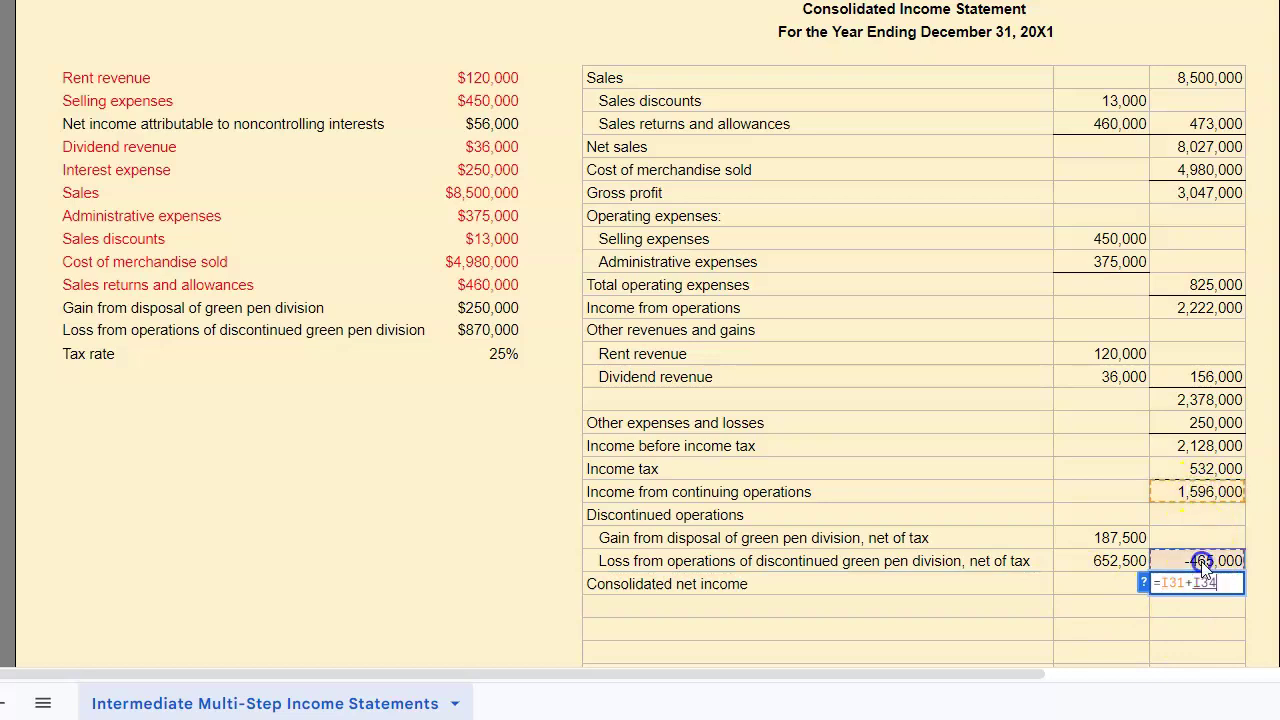
pyautogui.press('Return')
# Step: Add a bottom border beneath the net discontinued operations amount in the second amount column
pyautogui.click(1195, 561)
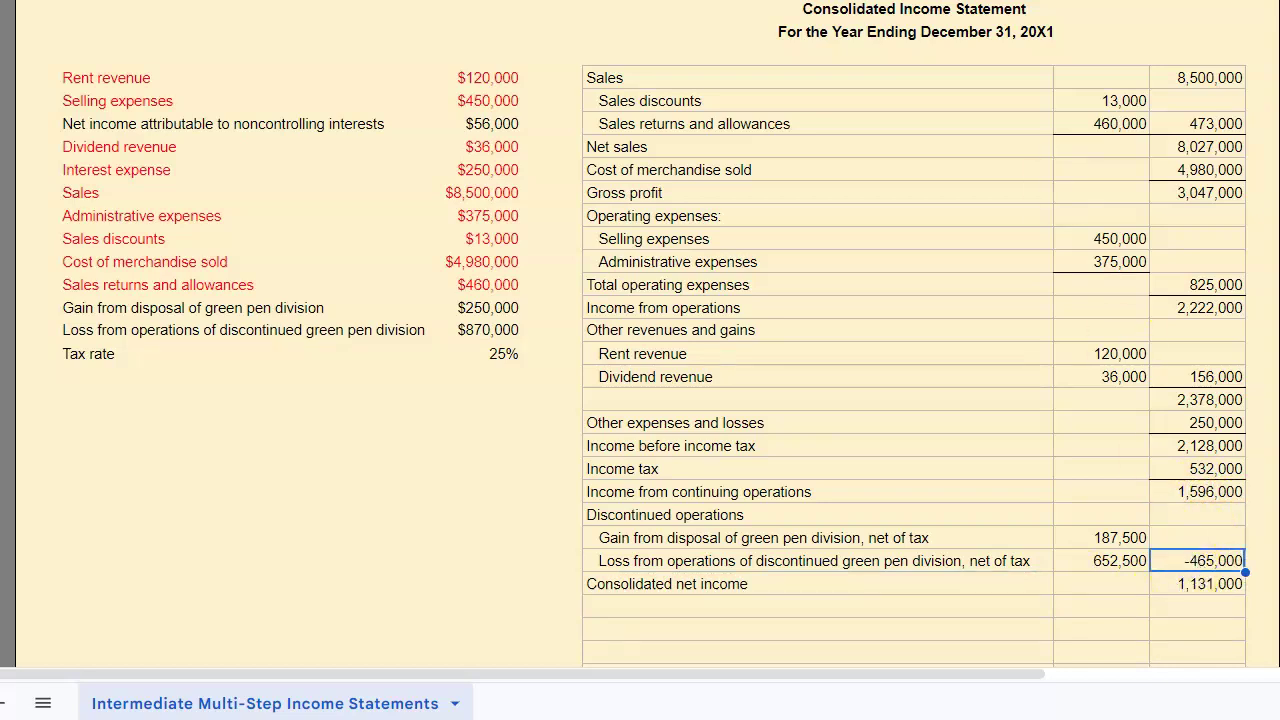
pyautogui.click(766, 514)
pyautogui.click(769, 607)
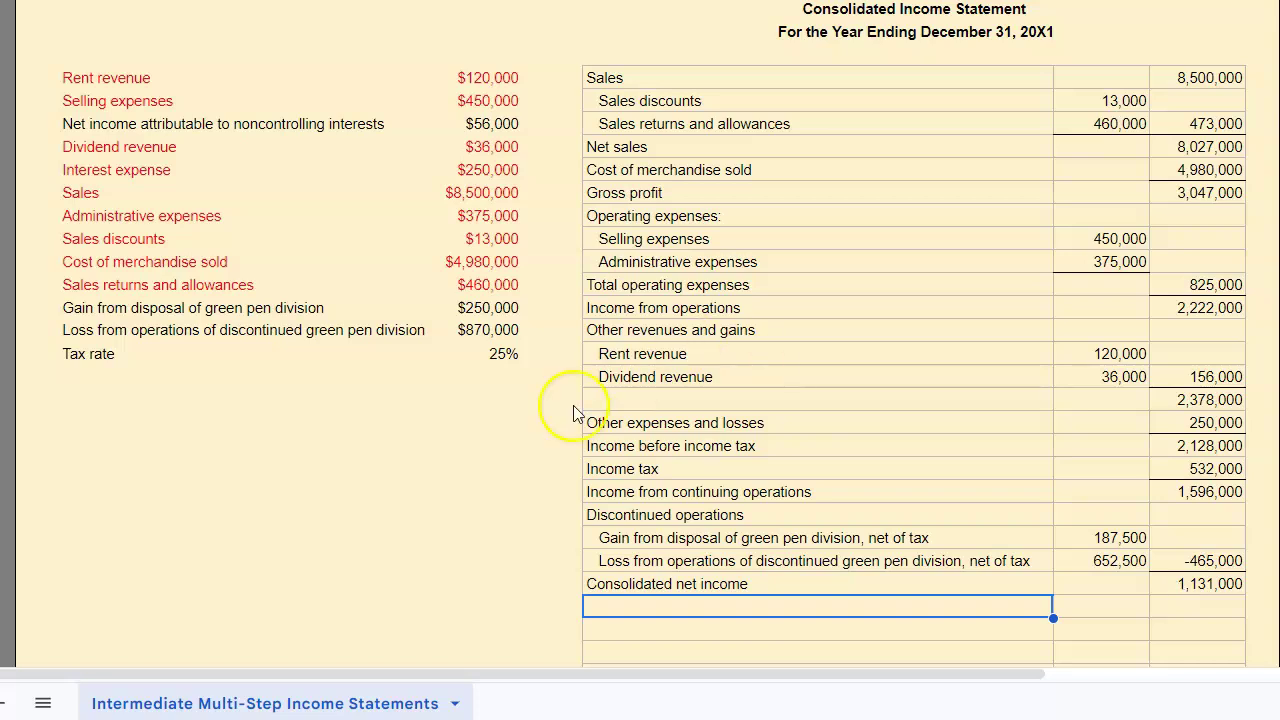
# Step: Color the green pen division gain, green pen division loss and Tax rate rows red in the balance list
pyautogui.moveTo(120, 310); pyautogui.dragTo(503, 356)
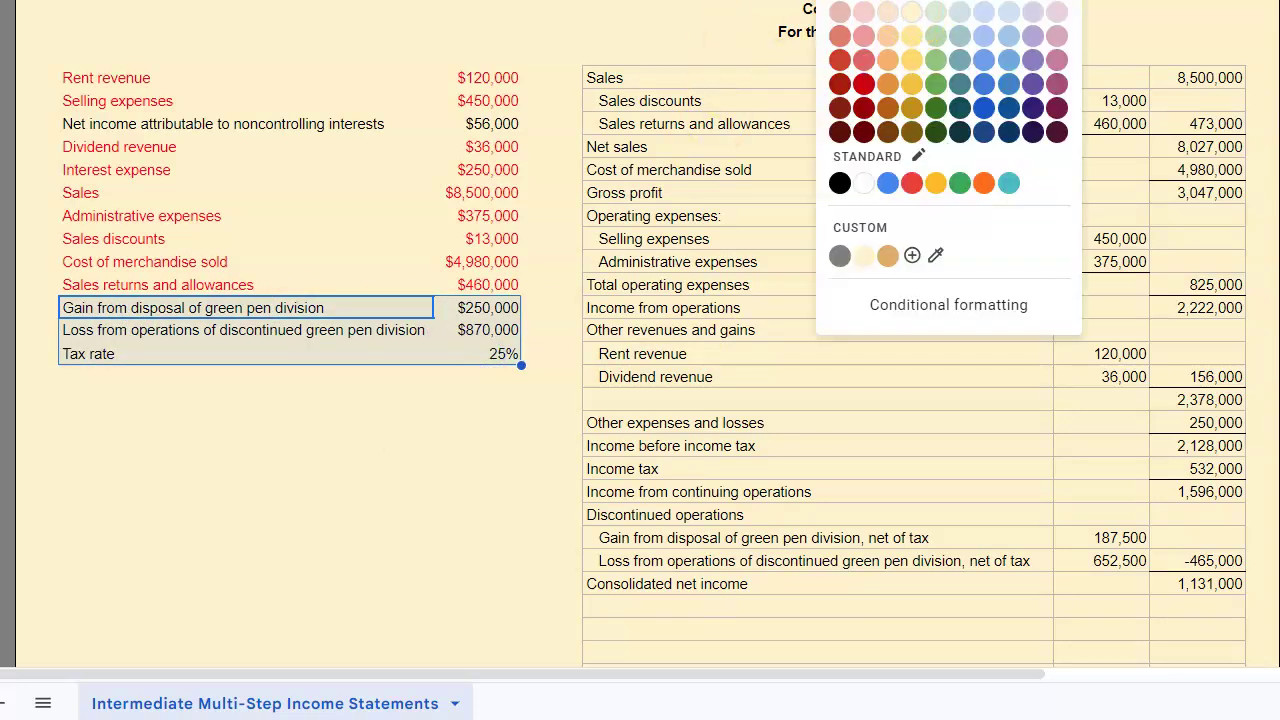
pyautogui.click(852, 71)
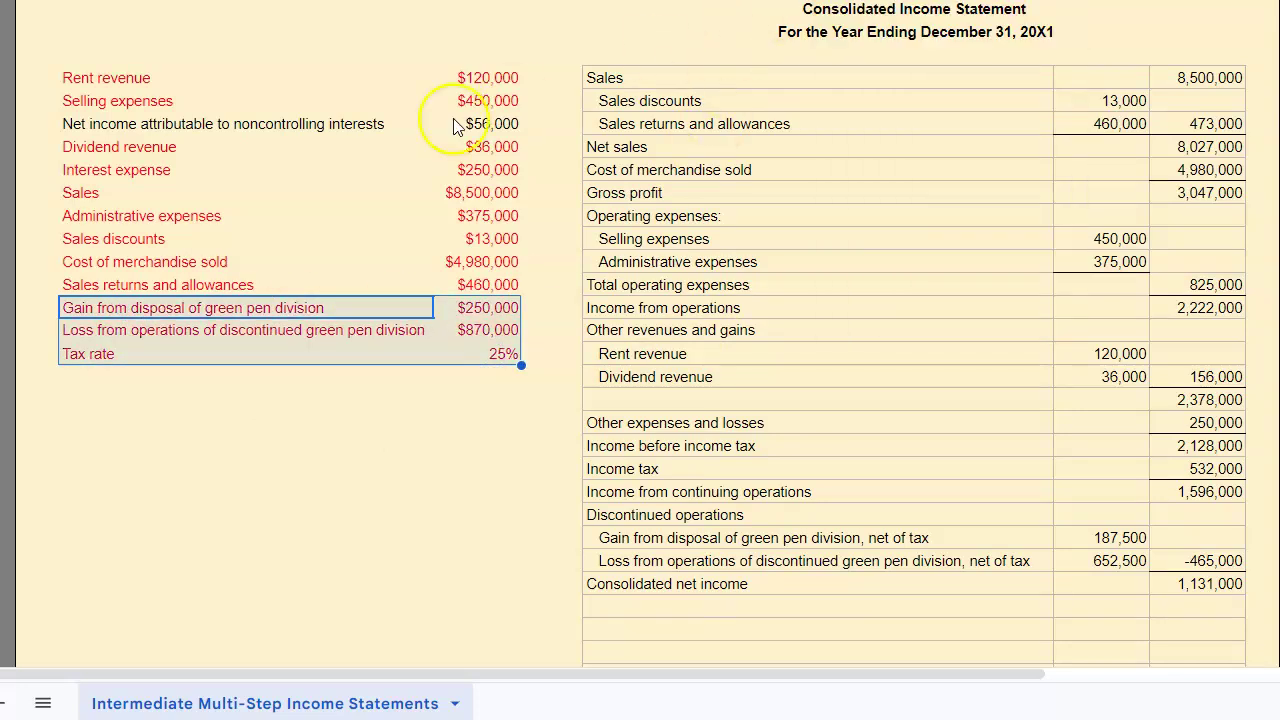
# Step: Add a "Less: Net income attributable to noncontrolling interests" line with 56,000 in the second amount column
pyautogui.click(629, 604)
pyautogui.write('Les')
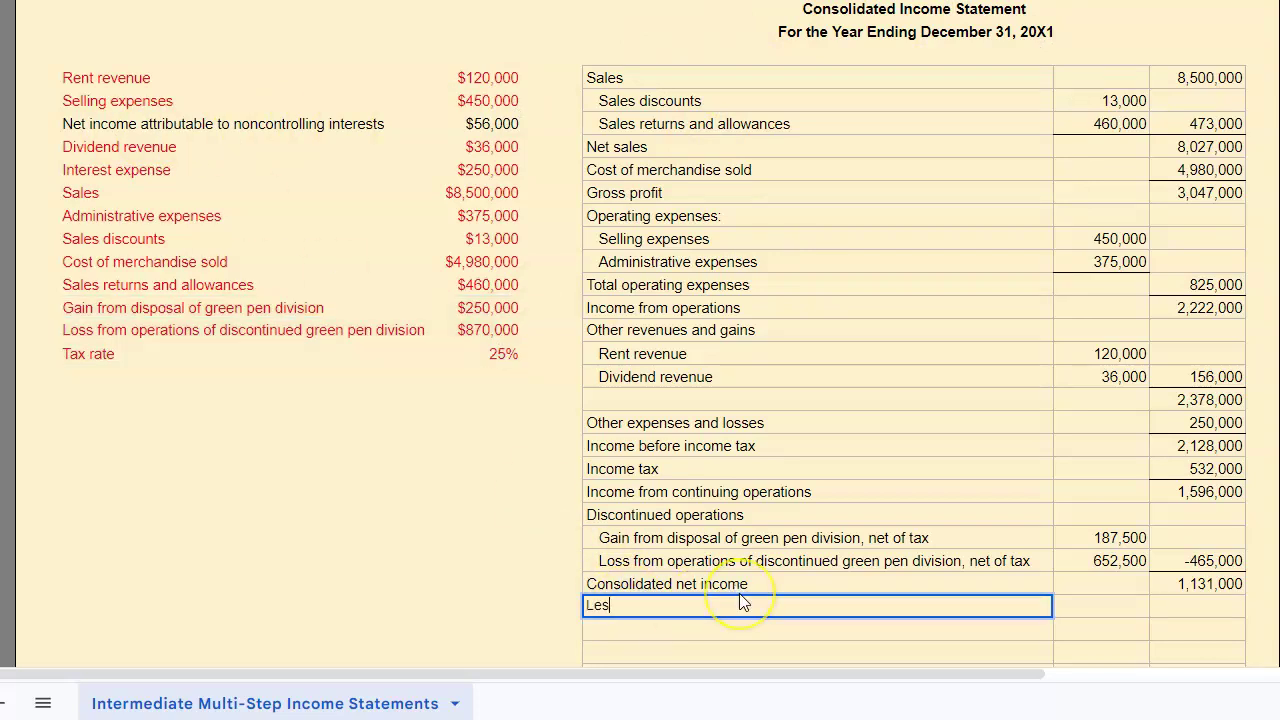
pyautogui.write('s: Net income attributable to noncontrolling interest')
pyautogui.press('Tab')
pyautogui.press('Tab')
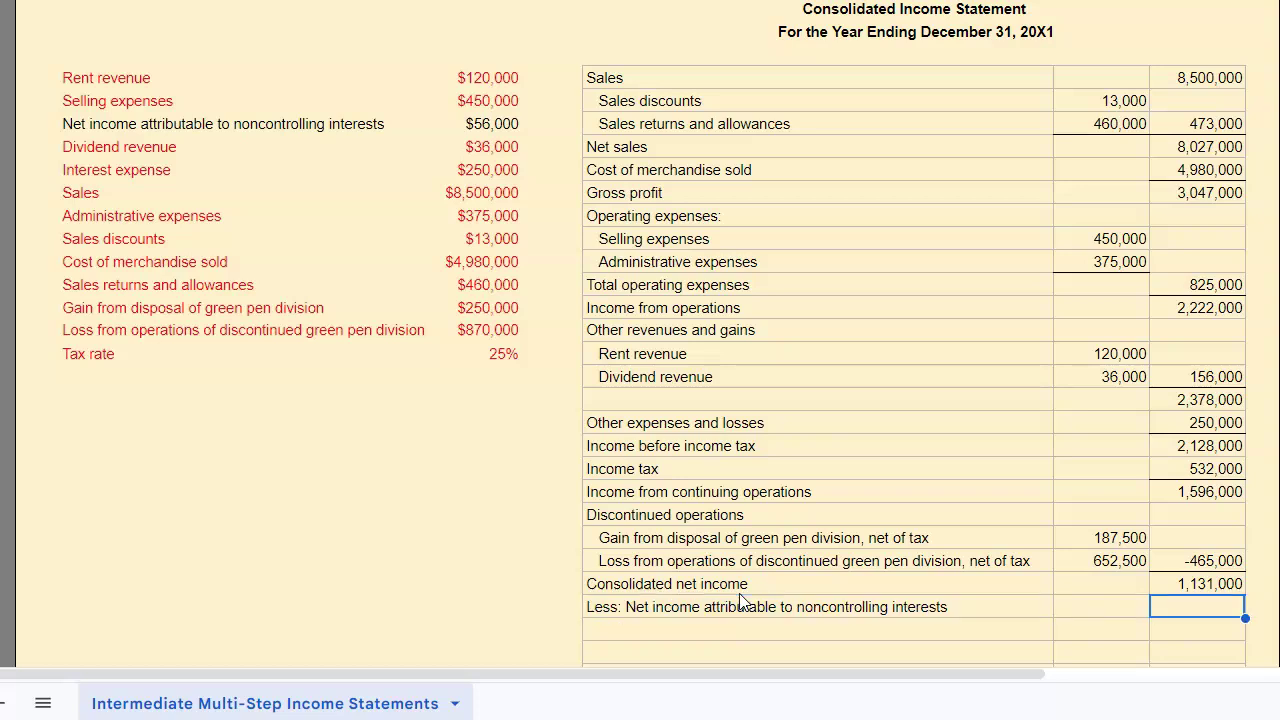
pyautogui.write('56000')
pyautogui.press('Return')
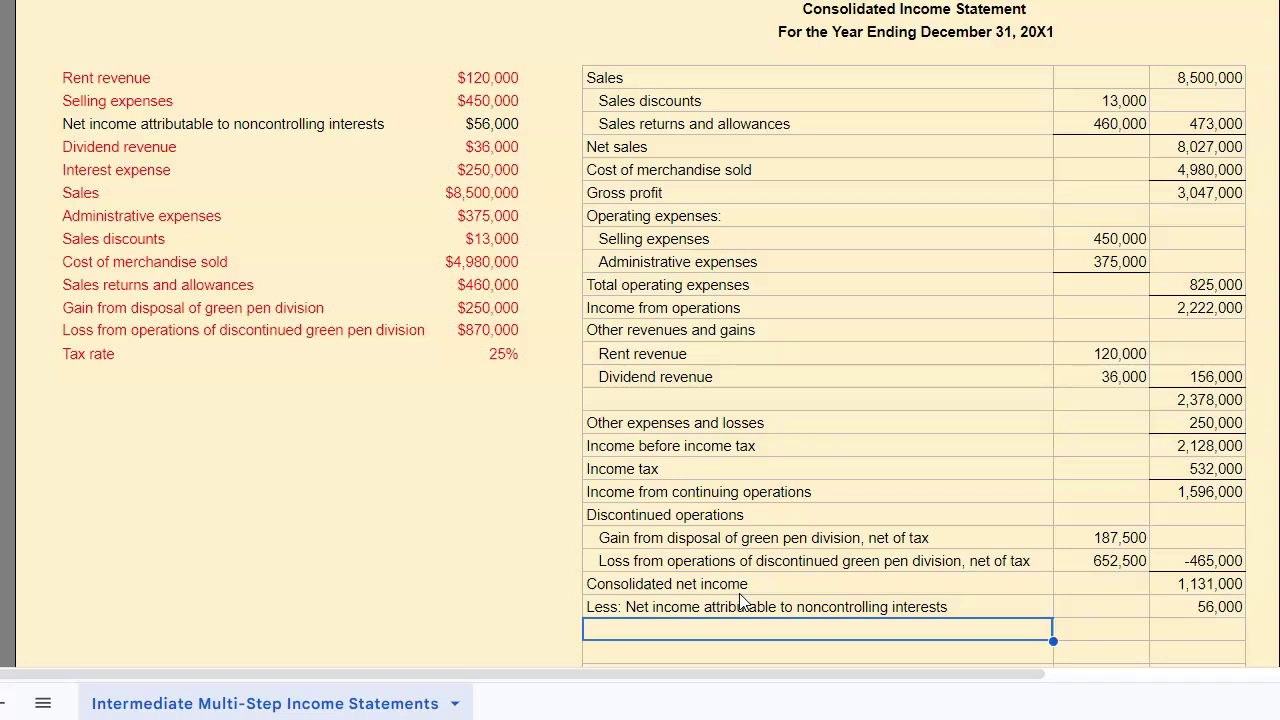
# Step: Add a "Net income attributable to Pencils, Pens, & More" line that subtracts the noncontrolling interests from consolidated net income with =I35-I36
pyautogui.write('Net ')
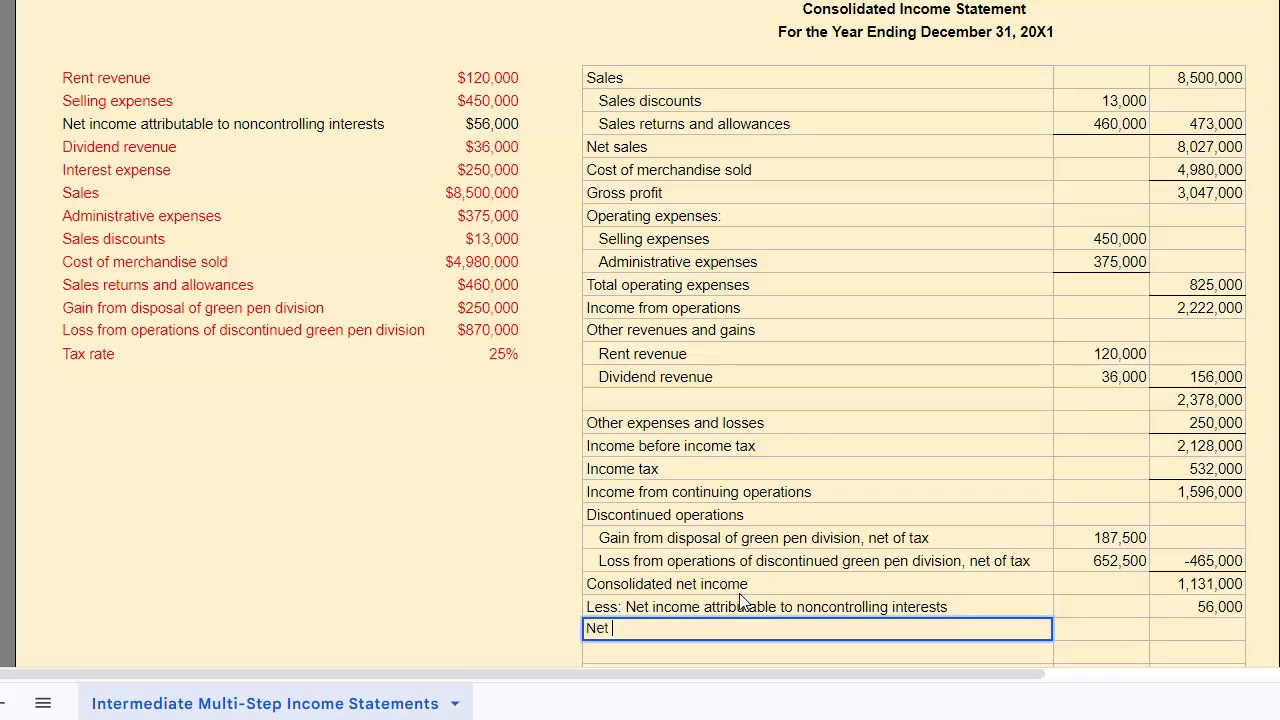
pyautogui.write('income attributable to Pencils, Pens, & More')
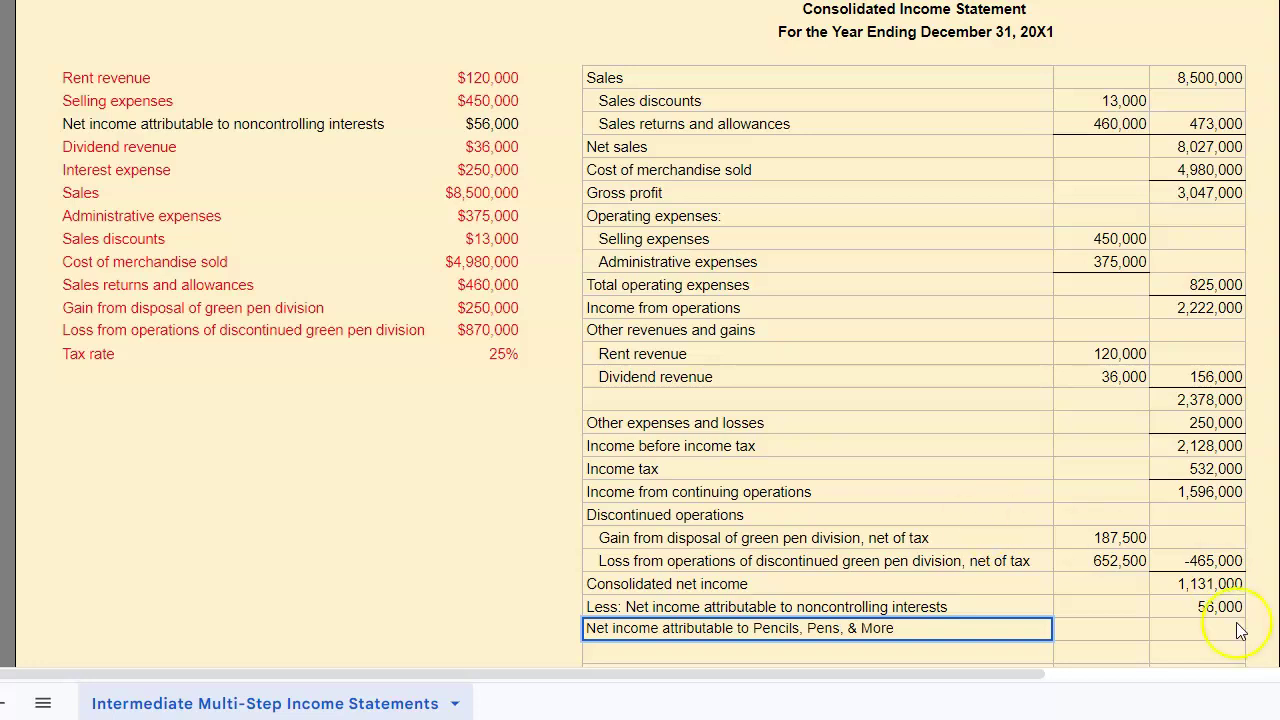
pyautogui.click(1238, 630)
pyautogui.write('=')
pyautogui.click(1203, 584)
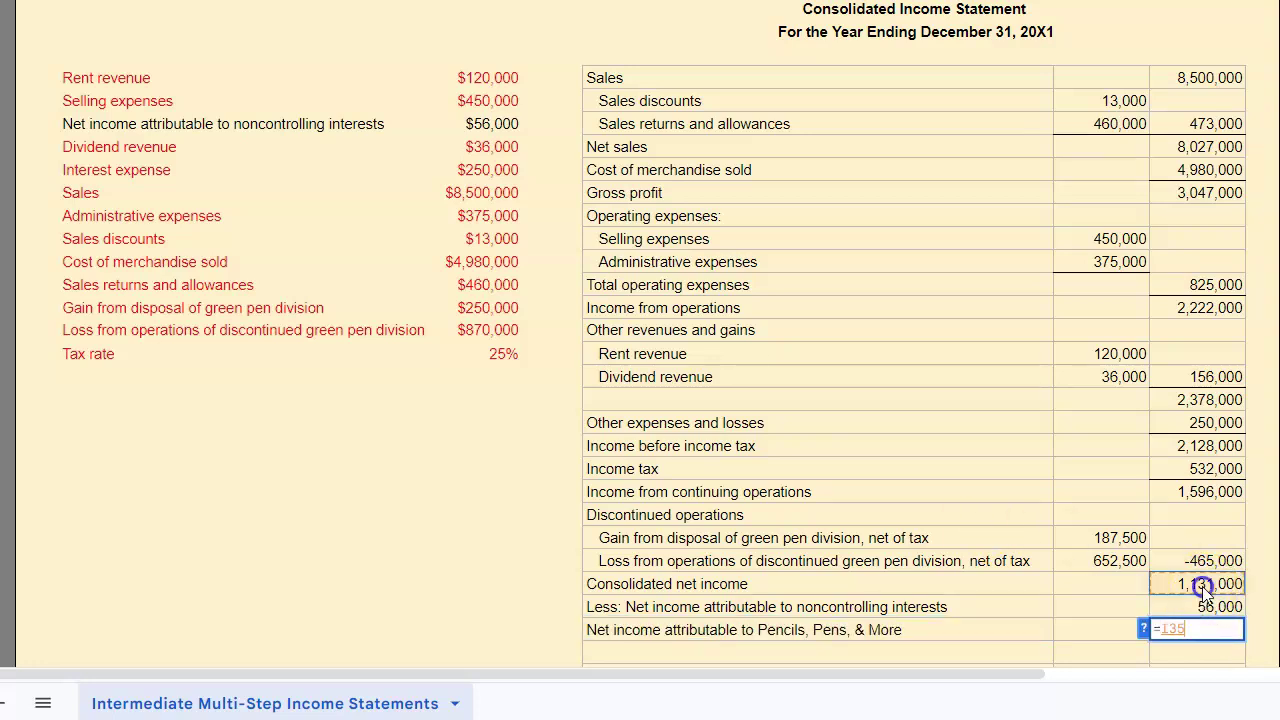
pyautogui.write('-')
pyautogui.click(1208, 607)
pyautogui.press('Return')
# Step: Add a single bottom border beneath the 56,000 noncontrolling interests amount and a double bottom border beneath the final net income amount
pyautogui.click(1206, 608)
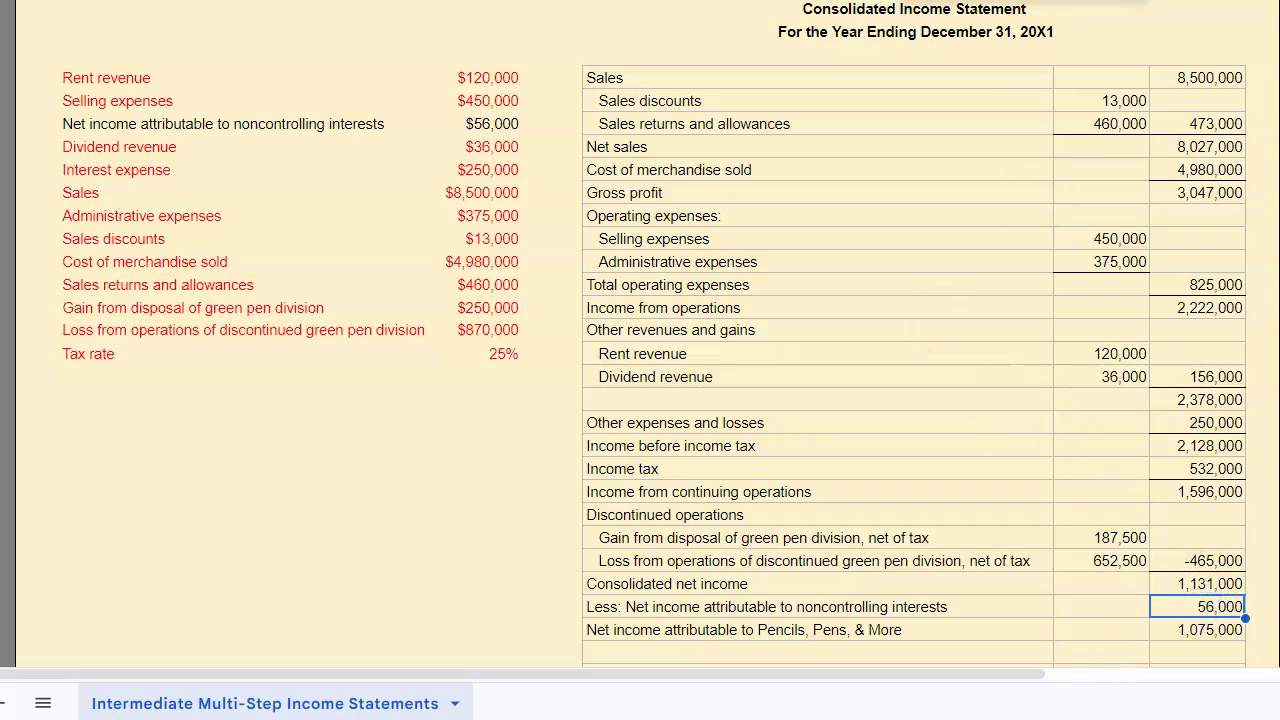
pyautogui.click(1220, 629)
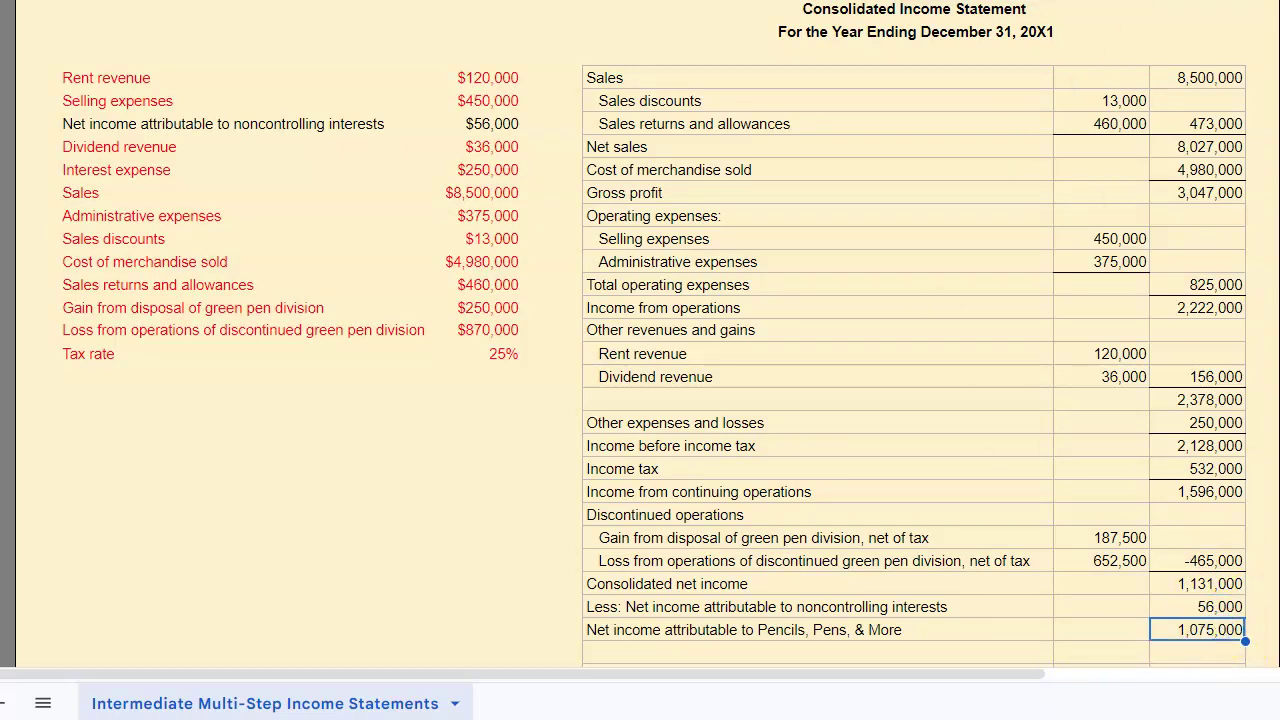
pyautogui.click(1185, 124)
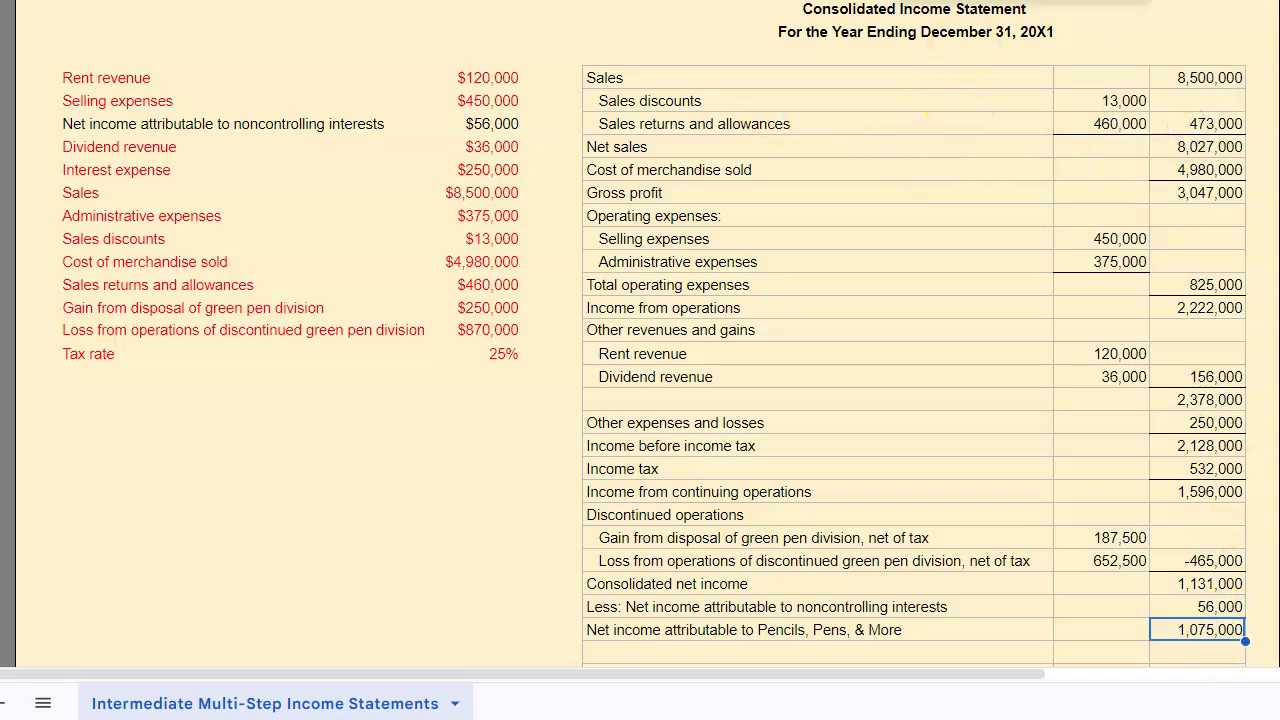
pyautogui.click(1200, 491)
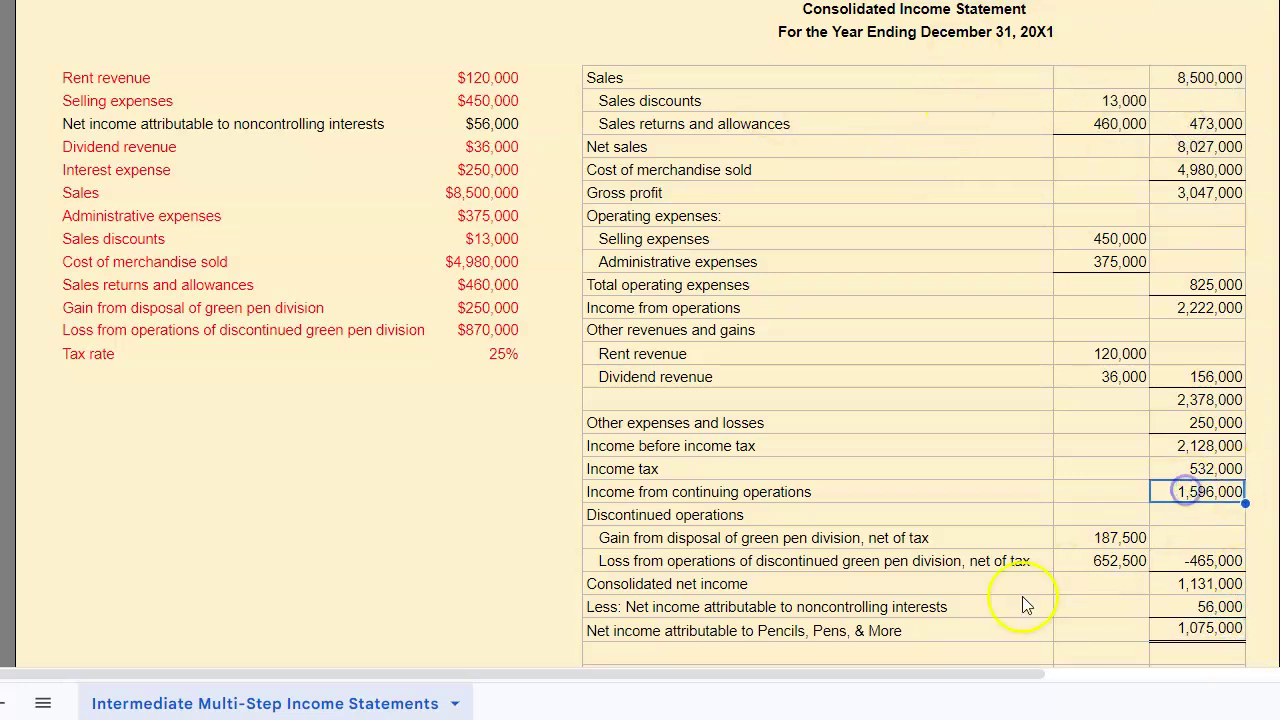
pyautogui.click(900, 536)
pyautogui.scroll(1, 900, 518)
pyautogui.scroll(-1, 900, 518)
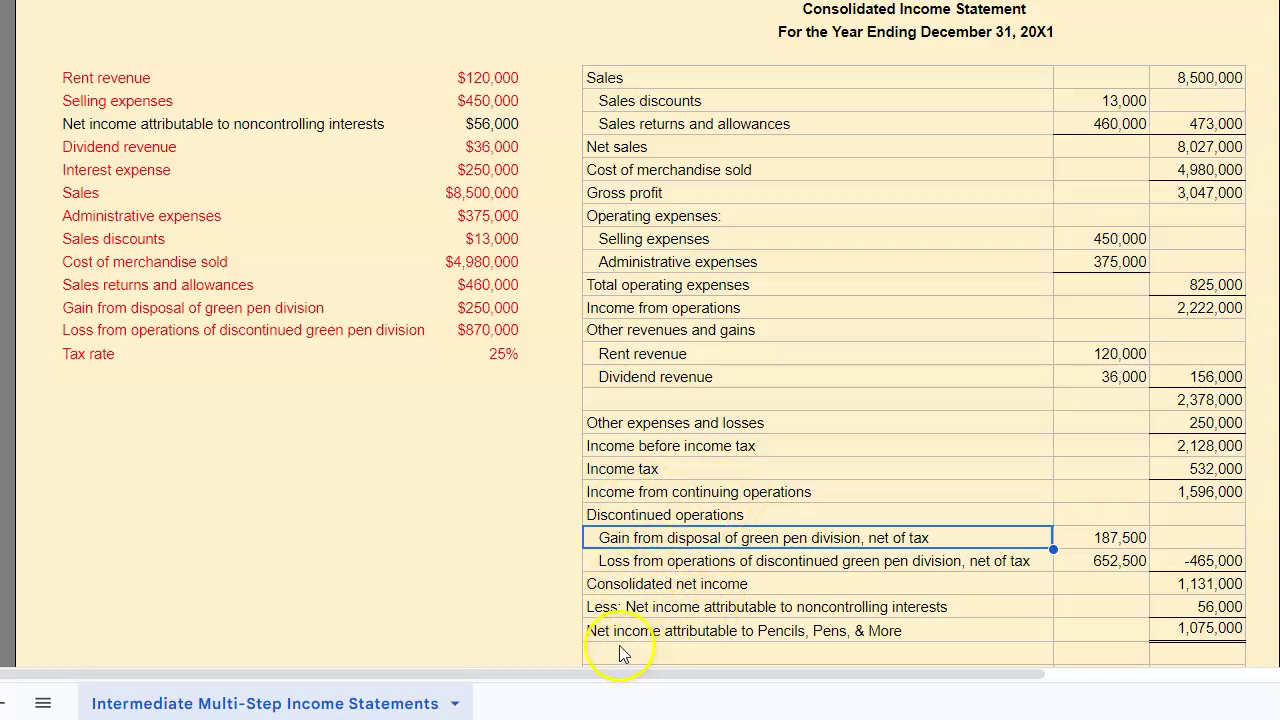
pyautogui.click(850, 356)
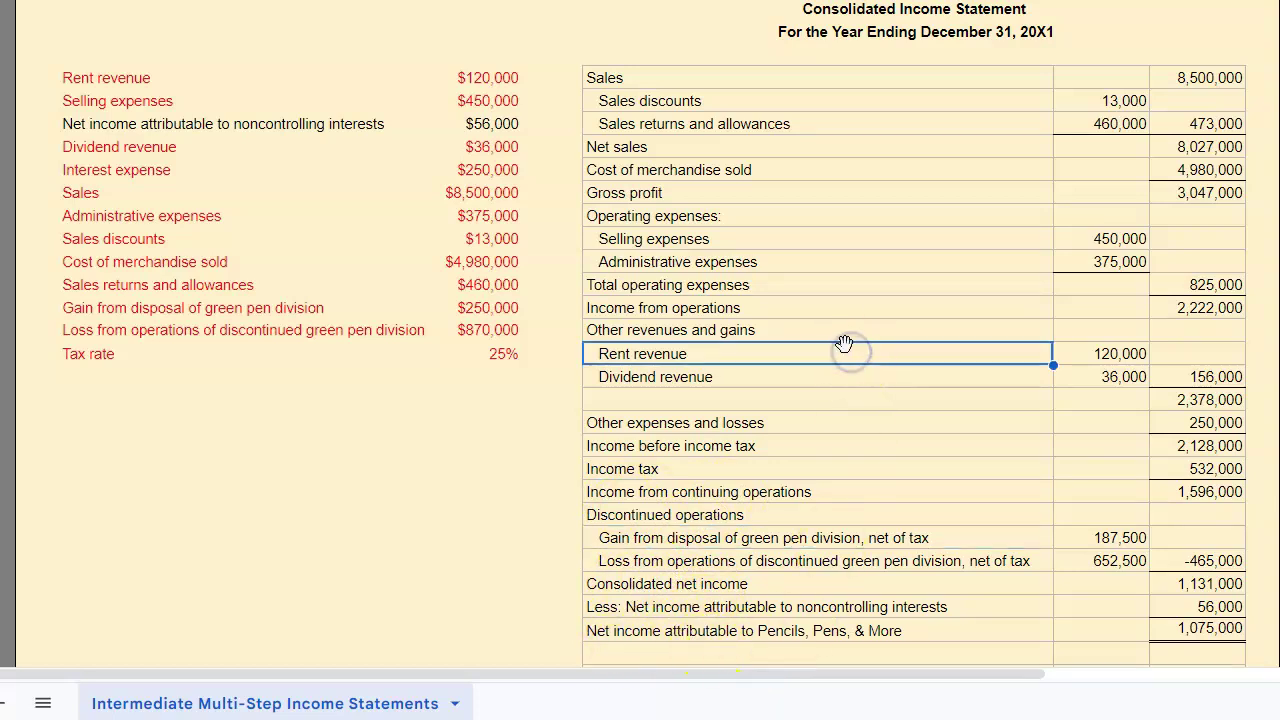